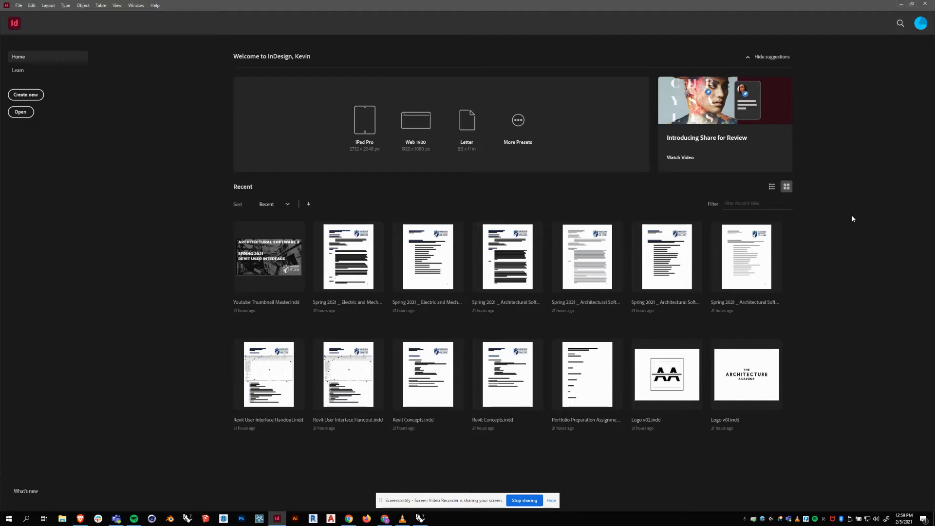
Set up a 10 × 8 in landscape page in inches with 0.5 in margins and turn on Preview.
{"action": "left_click", "coordinate": [36, 99]}
{"action": "left_click", "coordinate": [36, 99]}
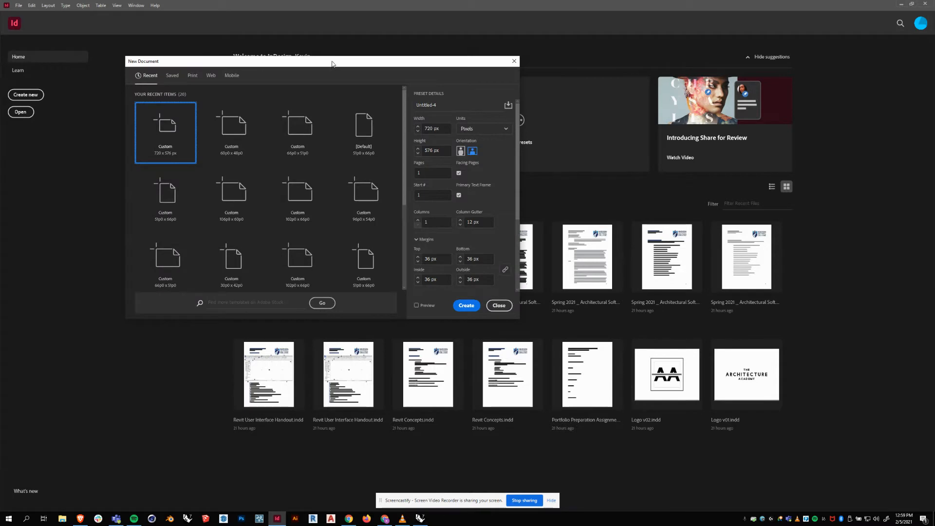
{"action": "left_click_drag", "start_coordinate": [333, 65], "coordinate": [377, 65]}
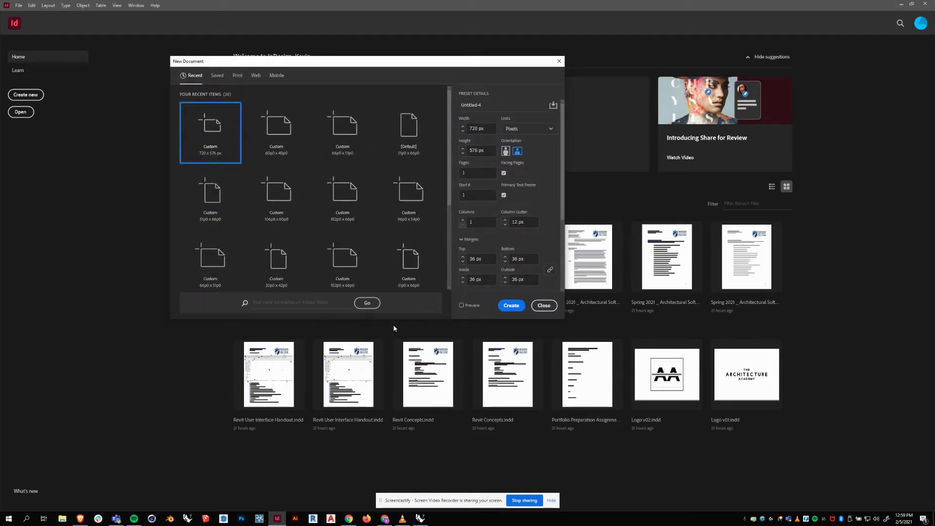
{"action": "left_click_drag", "start_coordinate": [397, 321], "coordinate": [399, 418]}
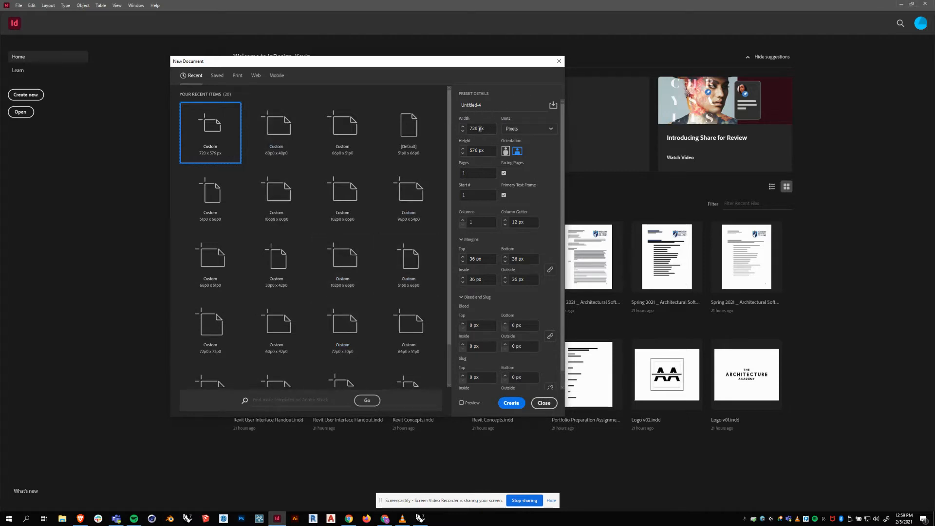
{"action": "left_click", "coordinate": [539, 132]}
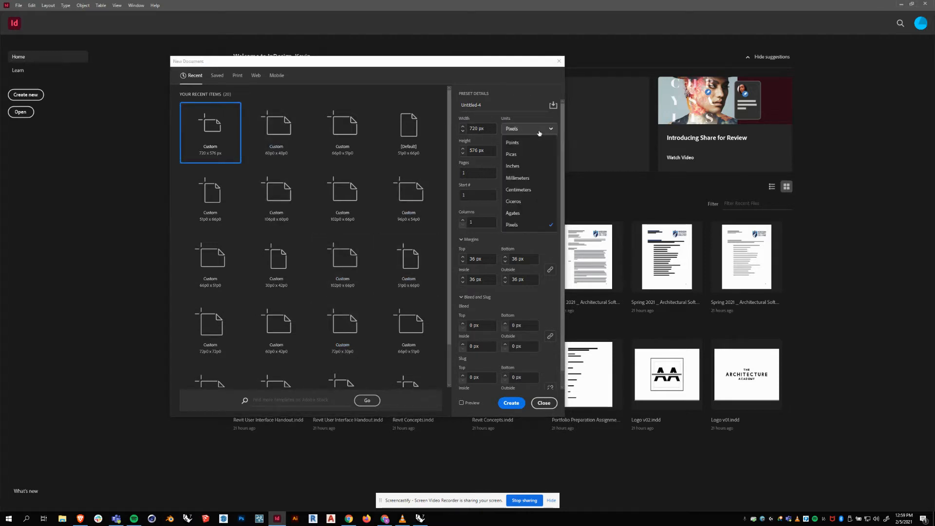
{"action": "left_click", "coordinate": [514, 167]}
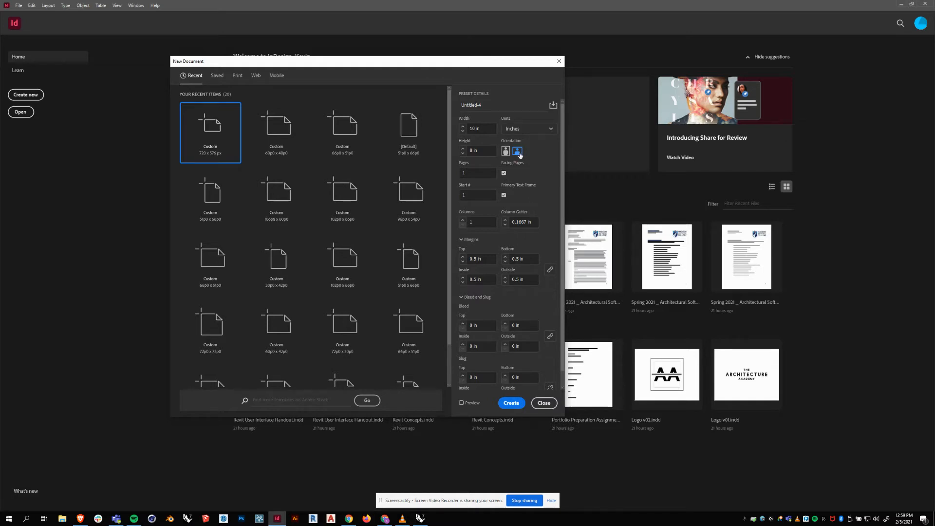
{"action": "scroll", "coordinate": [520, 154], "scroll_direction": "down", "scroll_amount": 1}
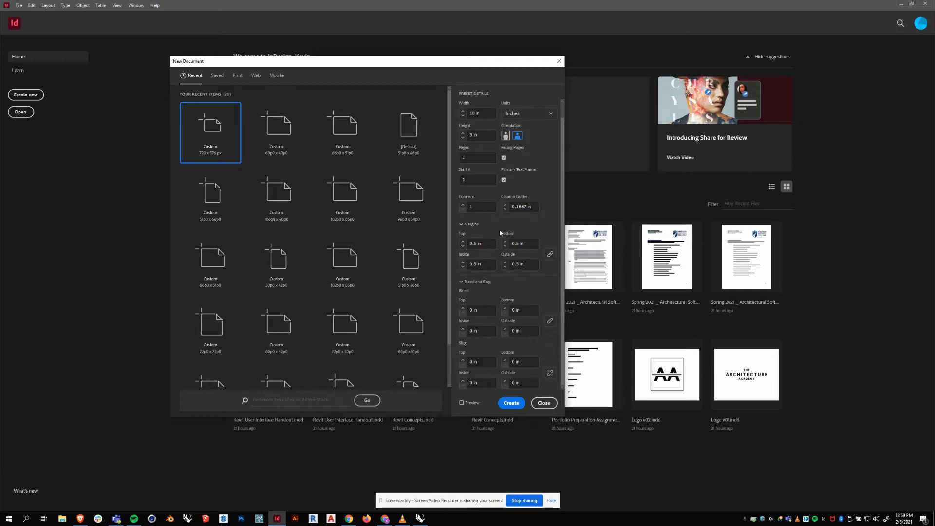
{"action": "scroll", "coordinate": [491, 239], "scroll_direction": "up", "scroll_amount": 1}
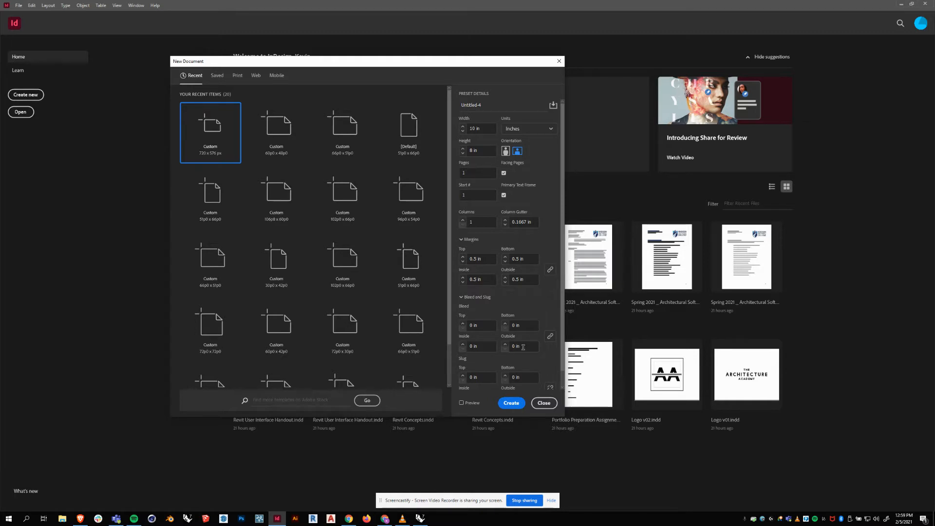
{"action": "left_click", "coordinate": [461, 404]}
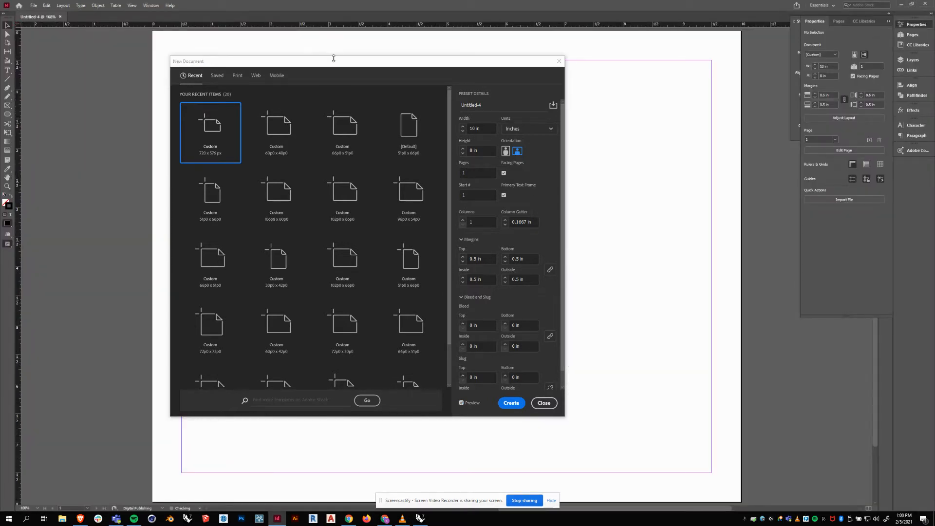
{"action": "left_click_drag", "start_coordinate": [335, 61], "coordinate": [452, 65]}
Create the 10 × 8 in document and zoom out to see the whole page.
{"action": "left_click", "coordinate": [629, 404]}
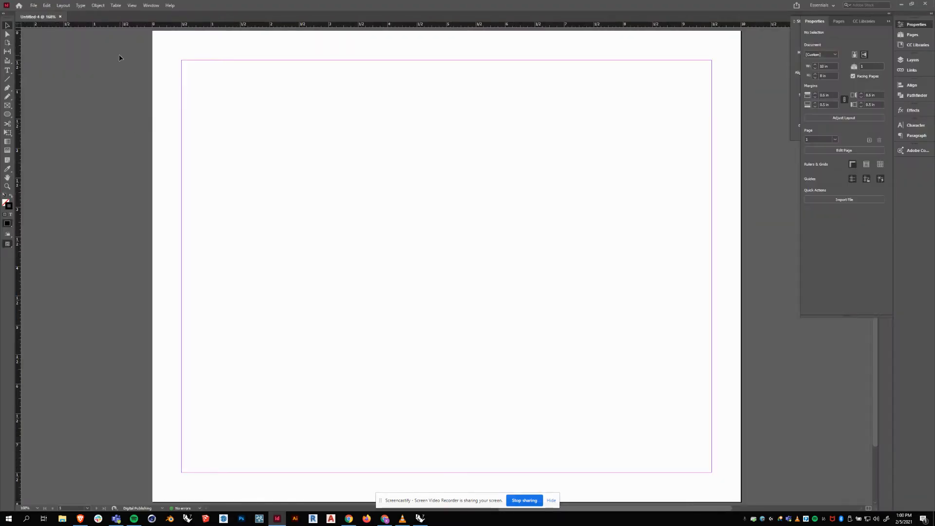
{"action": "key", "text": "ctrl+minus"}
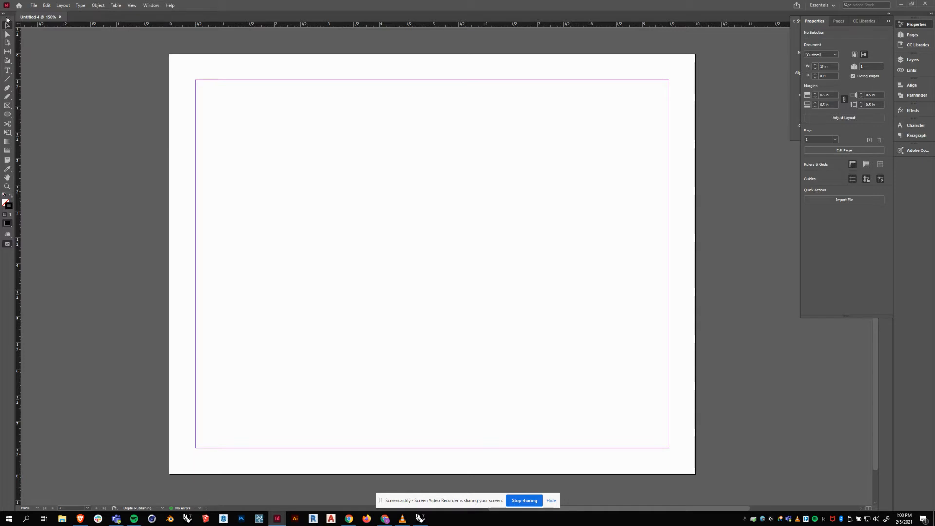
{"action": "left_click_drag", "start_coordinate": [5, 22], "coordinate": [5, 49]}
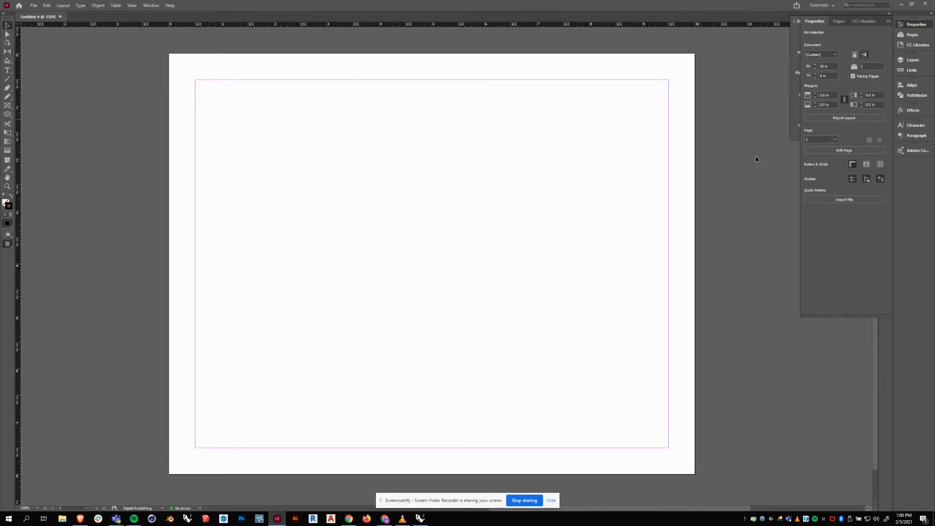
Collapse the Properties and Stroke panels and recentre the page.
{"action": "left_click", "coordinate": [817, 23]}
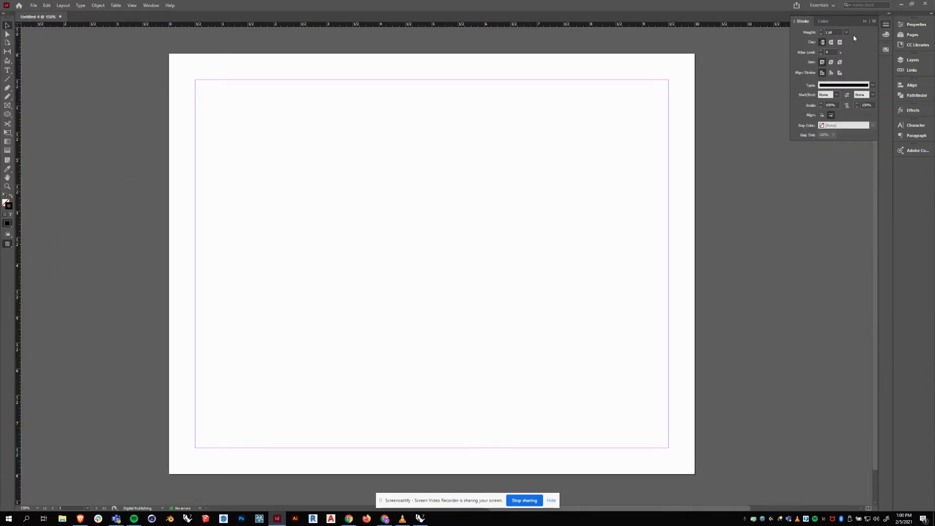
{"action": "left_click", "coordinate": [807, 23]}
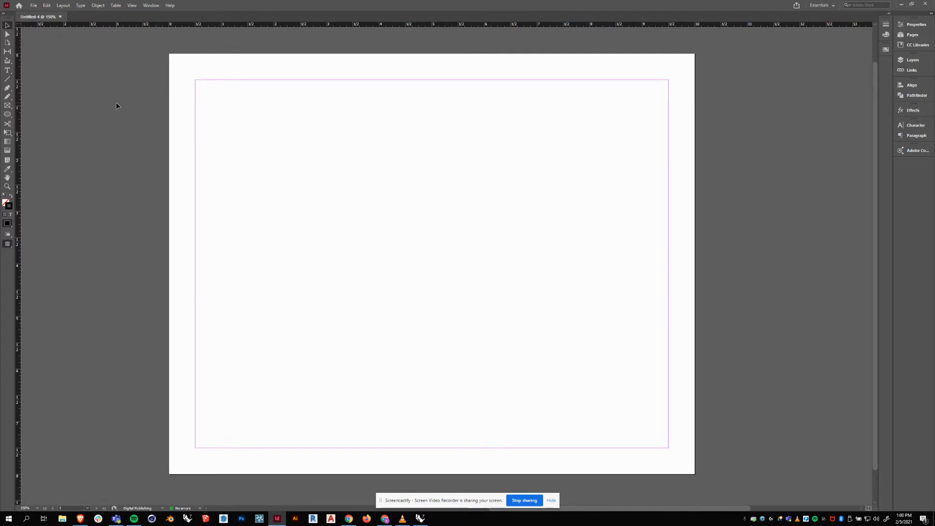
{"action": "key", "text": "space"}
{"action": "left_click_drag", "start_coordinate": [426, 210], "coordinate": [443, 202]}
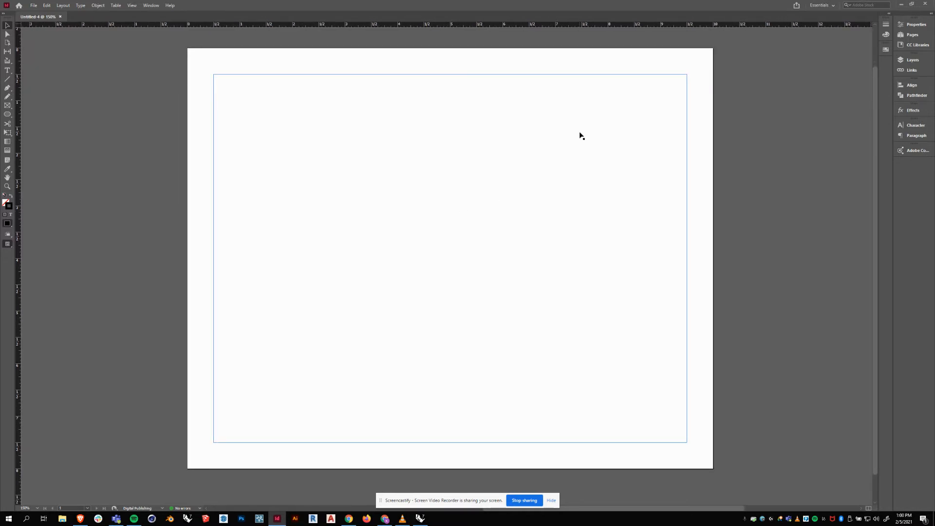
Add two new pages to form a 2–3 spread after page 1.
{"action": "left_click", "coordinate": [913, 35]}
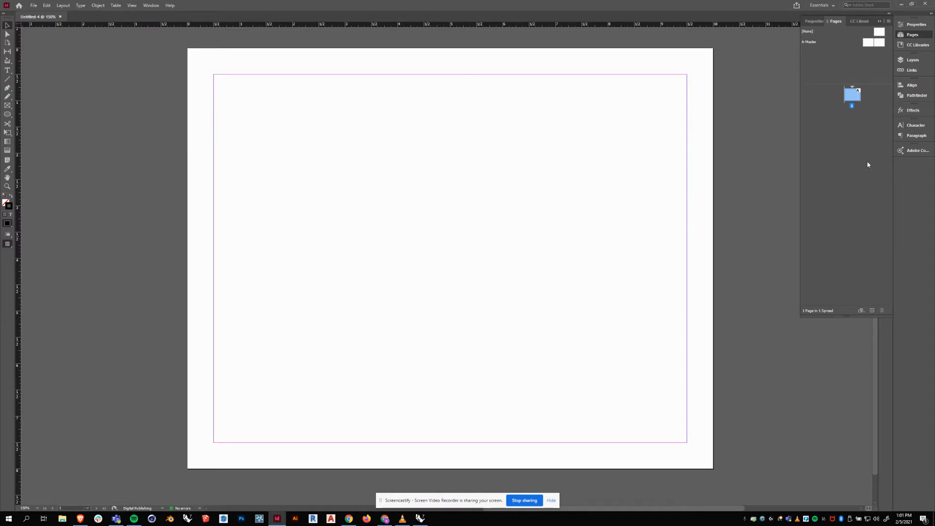
{"action": "left_click", "coordinate": [872, 311]}
{"action": "left_click", "coordinate": [873, 311]}
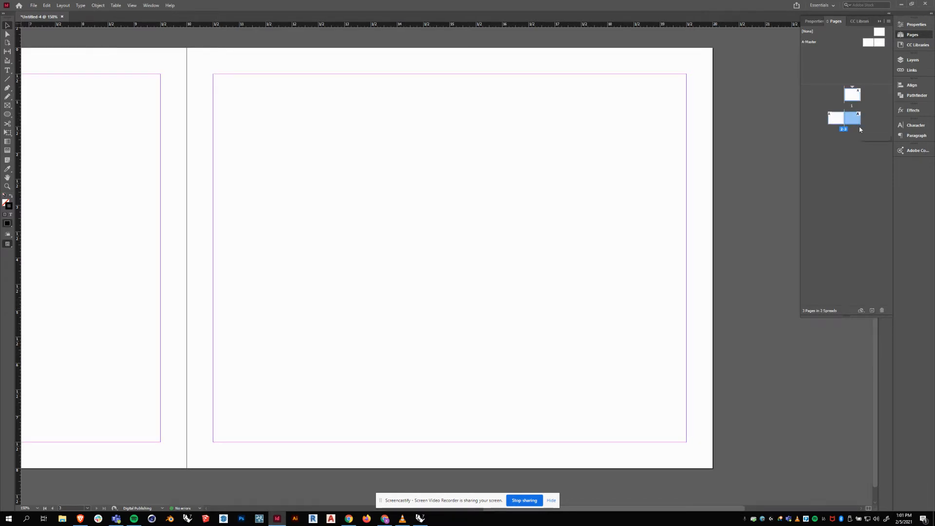
Go to page 1, then to page 3, and zoom out so both spreads are visible.
{"action": "double_click", "coordinate": [855, 97]}
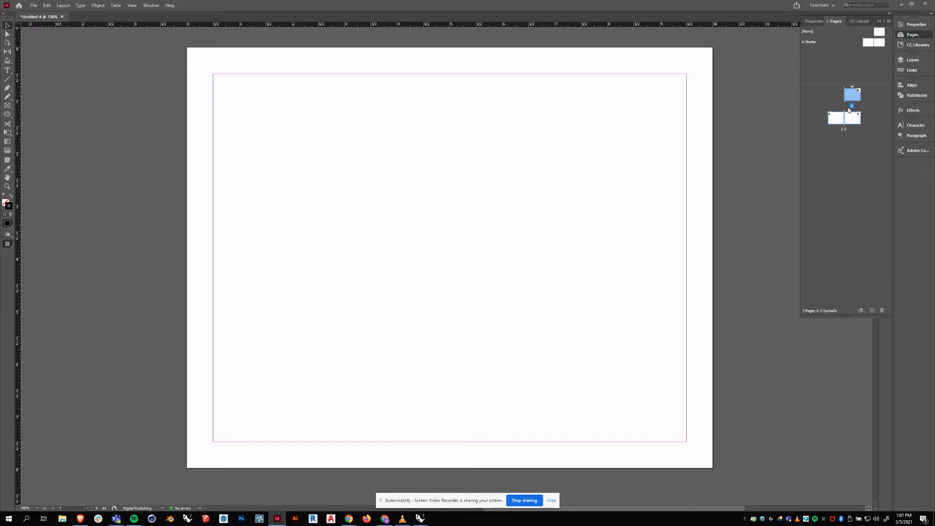
{"action": "double_click", "coordinate": [837, 118]}
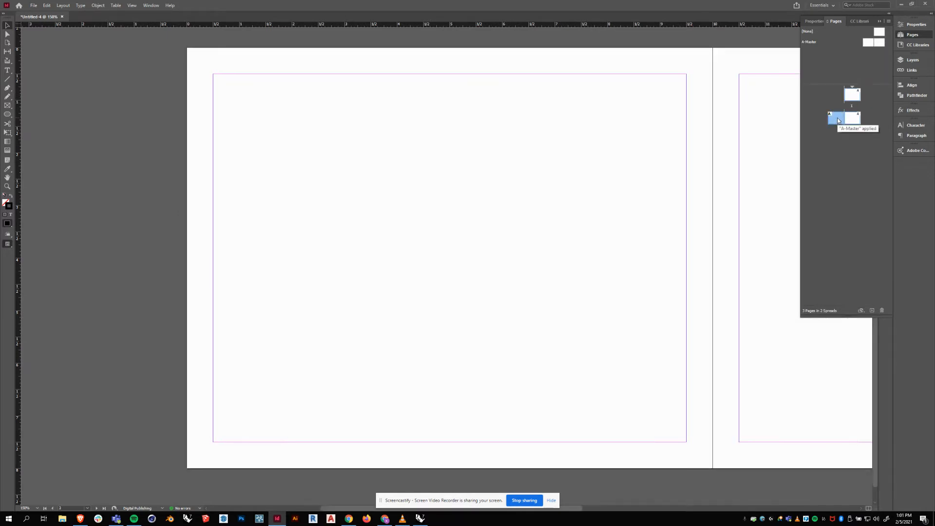
{"action": "left_click", "coordinate": [852, 122]}
{"action": "double_click", "coordinate": [852, 123]}
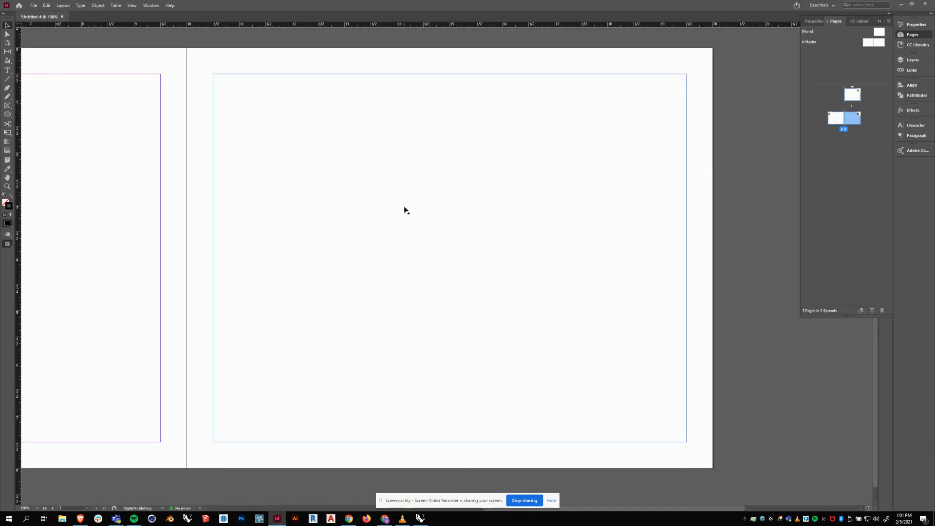
{"action": "key", "text": "ctrl+minus"}
{"action": "key", "text": "ctrl+minus"}
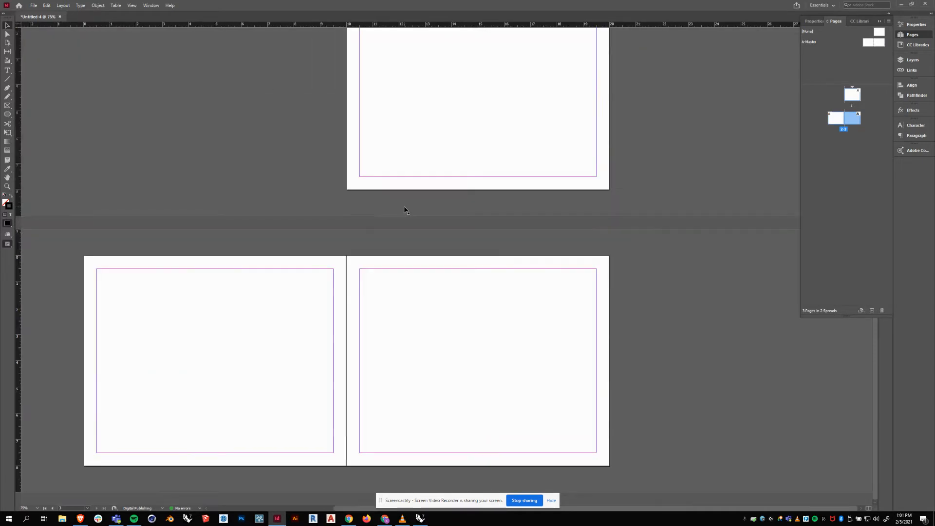
{"action": "left_click_drag", "start_coordinate": [314, 204], "coordinate": [338, 206]}
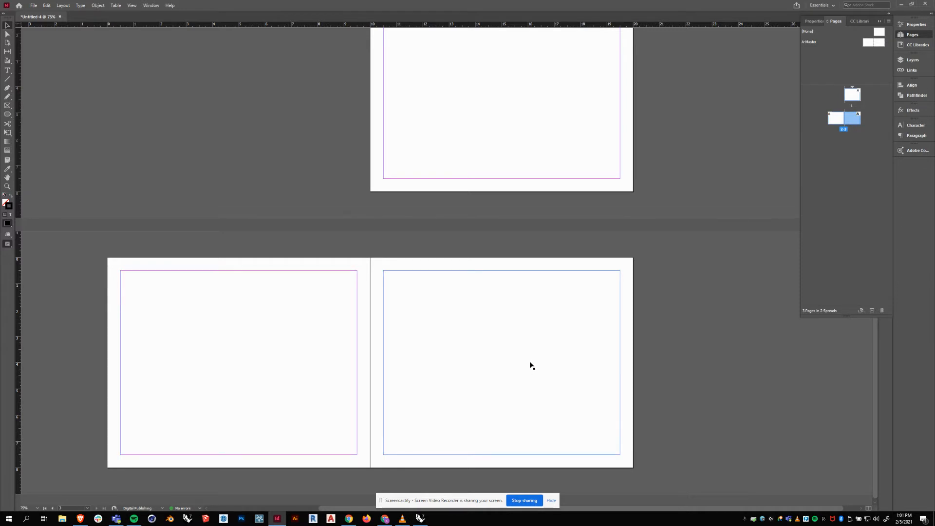
{"action": "scroll", "coordinate": [513, 334], "scroll_direction": "up", "scroll_amount": 3}
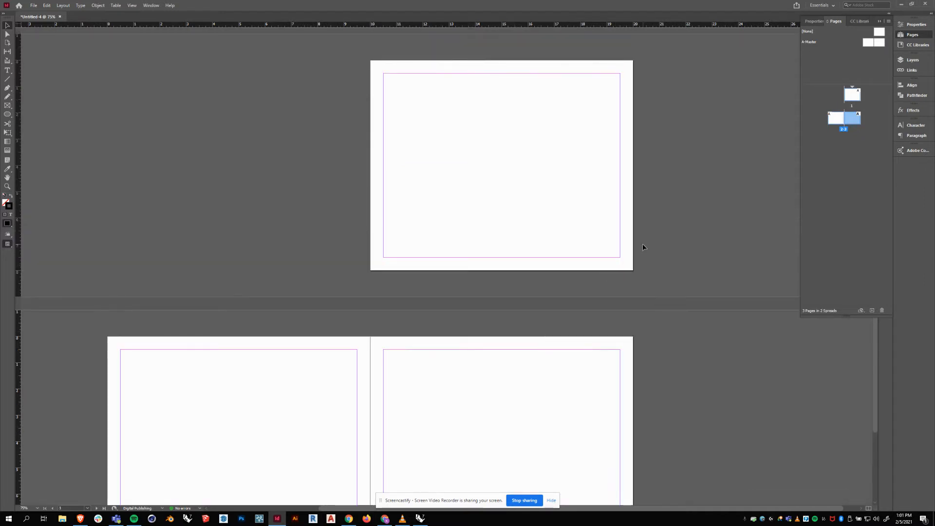
{"action": "scroll", "coordinate": [643, 245], "scroll_direction": "down", "scroll_amount": 3}
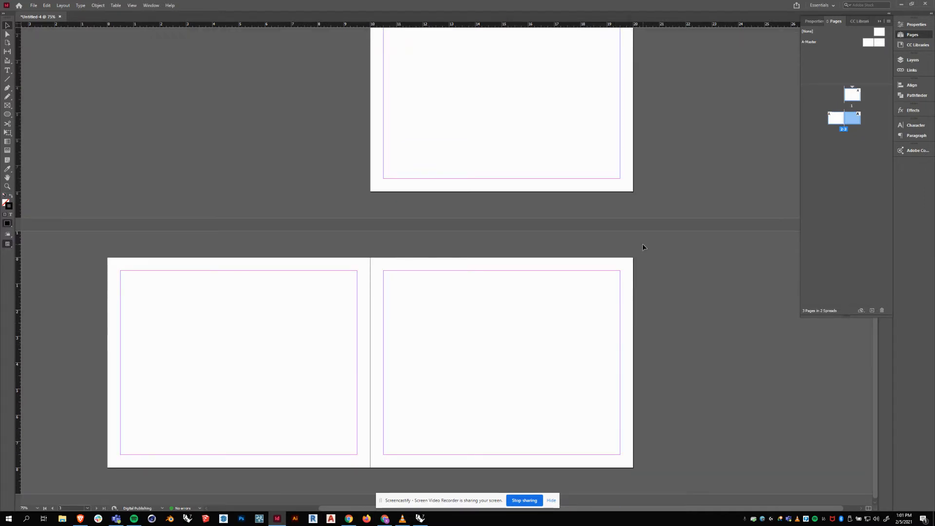
{"action": "scroll", "coordinate": [642, 244], "scroll_direction": "up", "scroll_amount": 3}
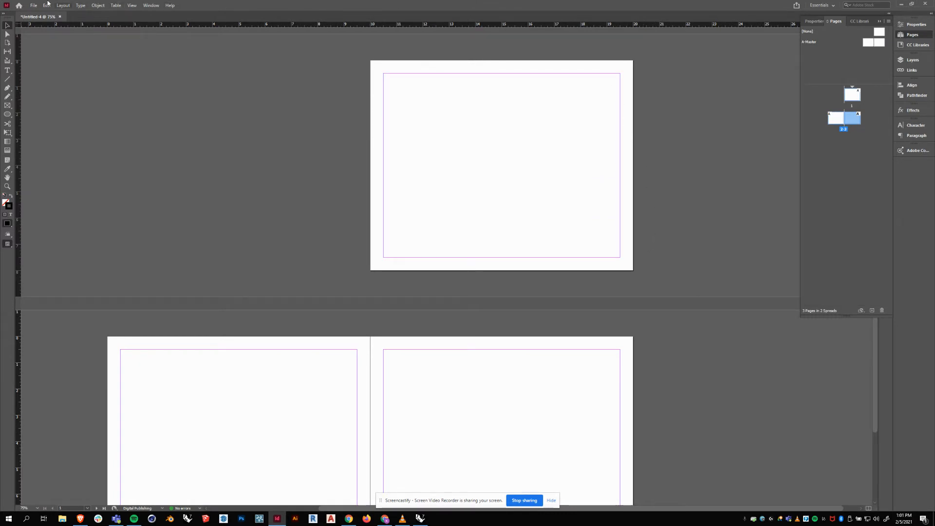
In Document Setup, change the linked margins to 0.25 in on all sides.
{"action": "left_click", "coordinate": [33, 5]}
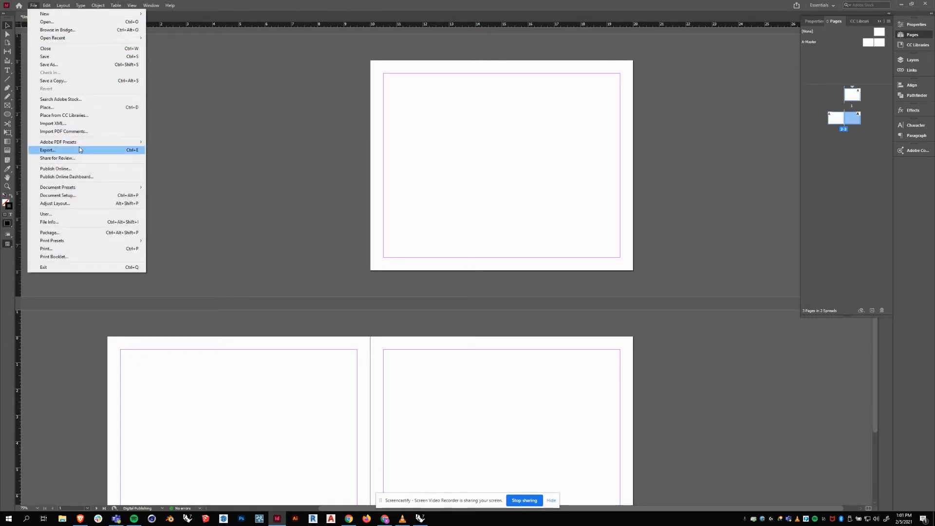
{"action": "left_click", "coordinate": [55, 196]}
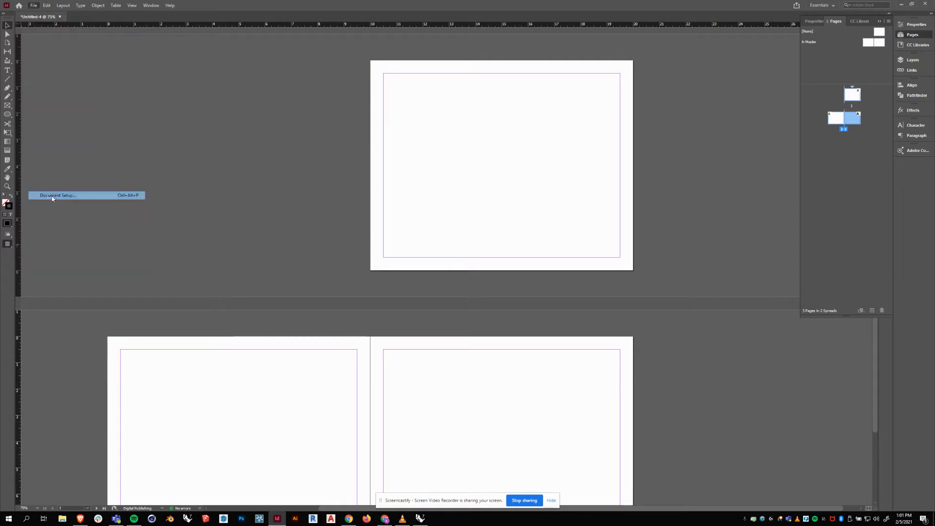
{"action": "left_click_drag", "start_coordinate": [485, 170], "coordinate": [275, 95]}
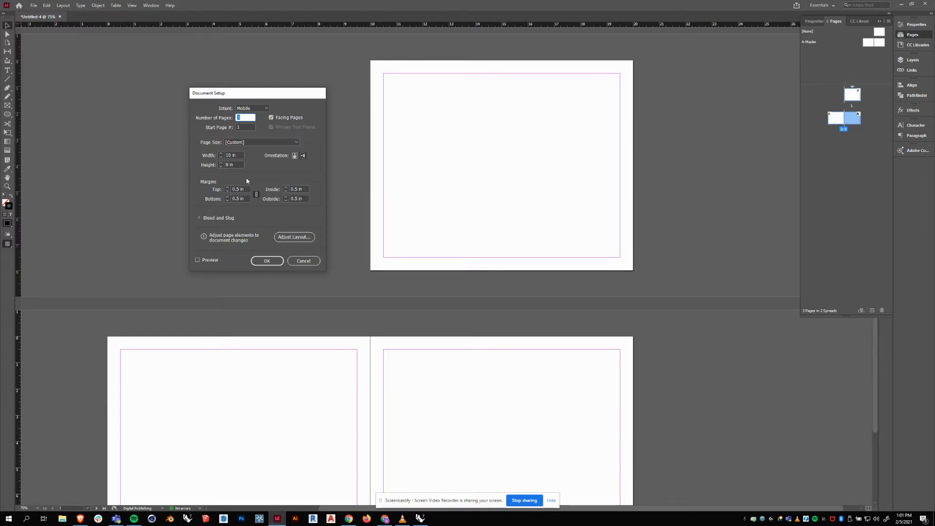
{"action": "left_click", "coordinate": [241, 189]}
{"action": "type", "text": ".25"}
{"action": "key", "text": "Tab"}
{"action": "left_click", "coordinate": [275, 261]}
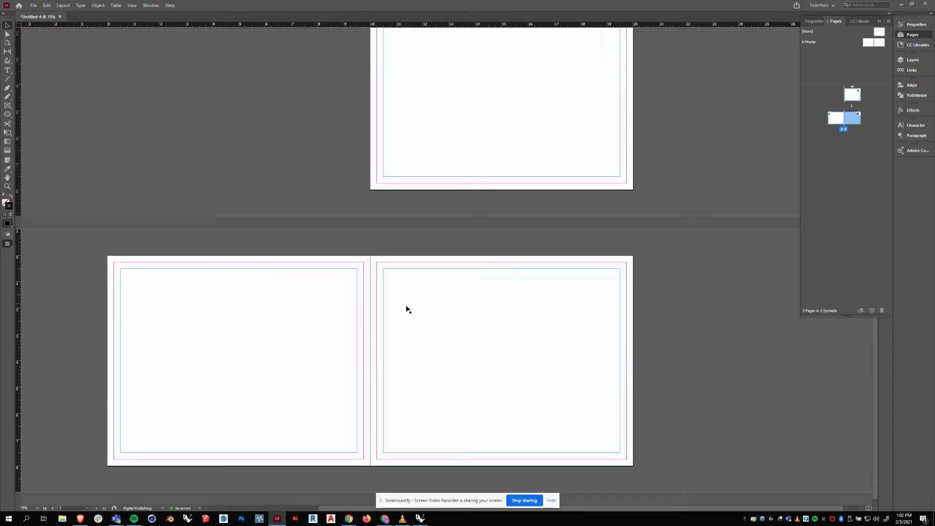
{"action": "scroll", "coordinate": [424, 251], "scroll_direction": "up", "scroll_amount": 1}
Delete the empty frames on pages 1, 2 and 3, then close the Pages panel.
{"action": "left_click", "coordinate": [395, 220]}
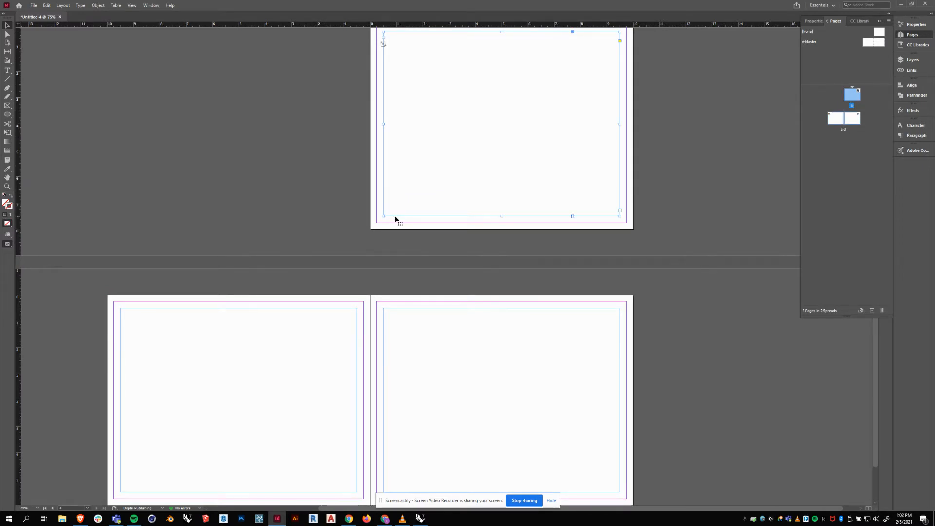
{"action": "scroll", "coordinate": [415, 241], "scroll_direction": "up", "scroll_amount": 1}
{"action": "key", "text": "Delete"}
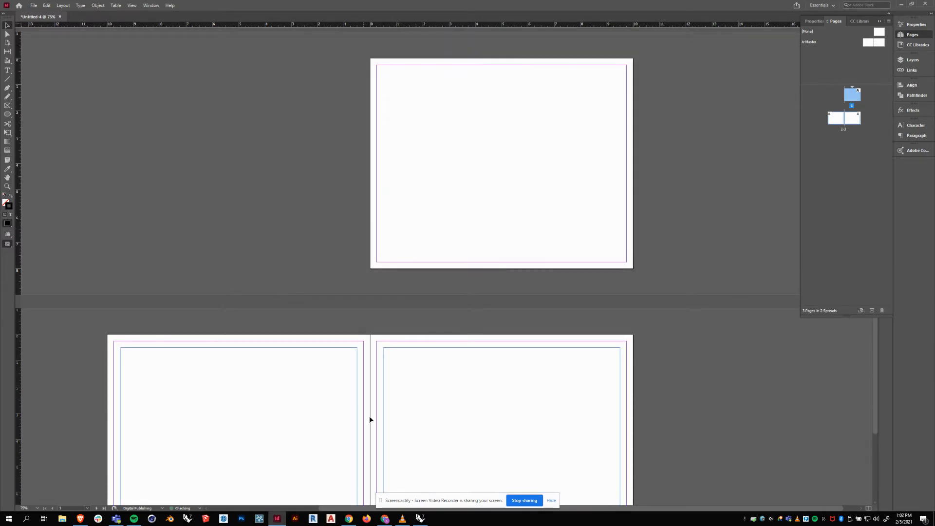
{"action": "left_click", "coordinate": [358, 355]}
{"action": "key", "text": "Delete"}
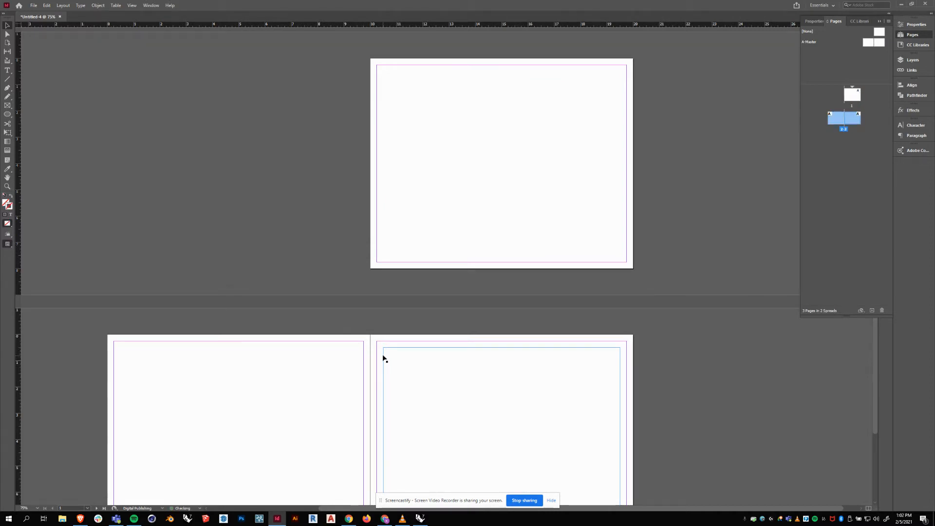
{"action": "left_click", "coordinate": [383, 354]}
{"action": "key", "text": "Delete"}
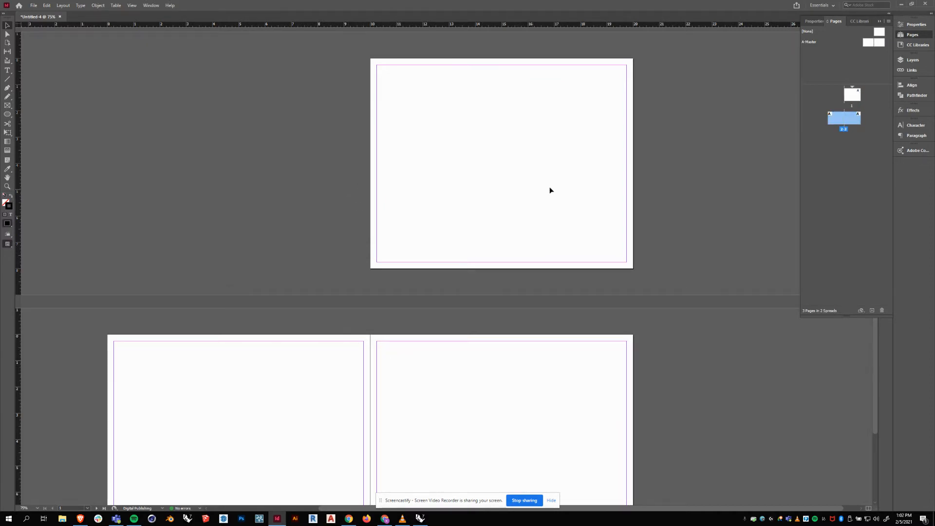
{"action": "scroll", "coordinate": [550, 190], "scroll_direction": "up", "scroll_amount": 1}
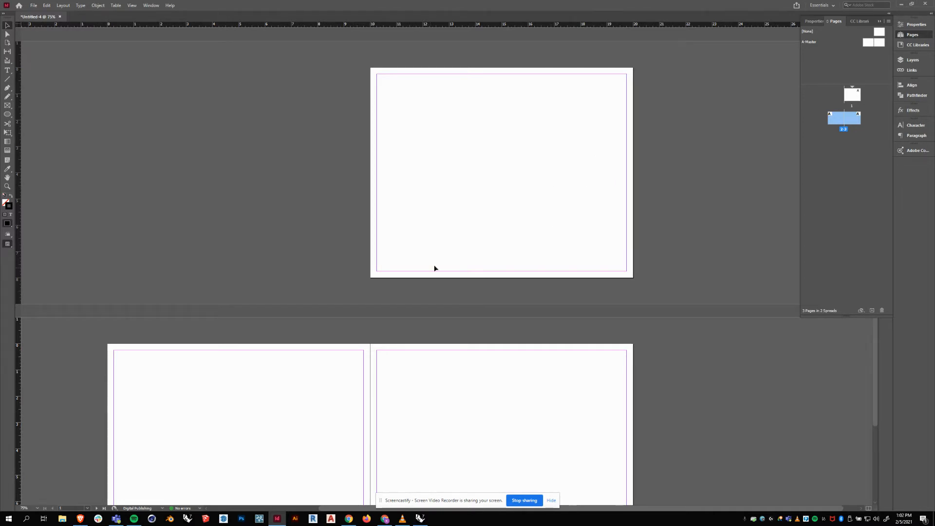
{"action": "scroll", "coordinate": [435, 267], "scroll_direction": "down", "scroll_amount": 5}
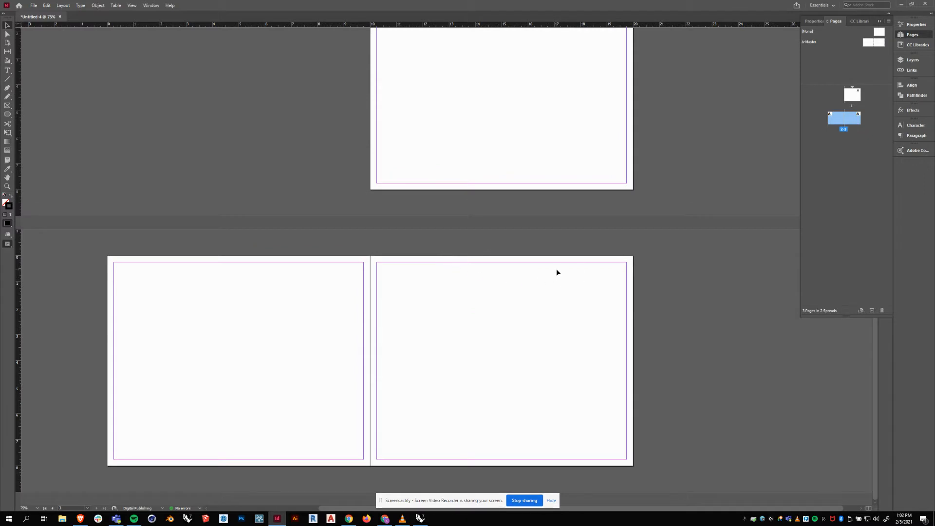
{"action": "scroll", "coordinate": [556, 272], "scroll_direction": "up", "scroll_amount": 2}
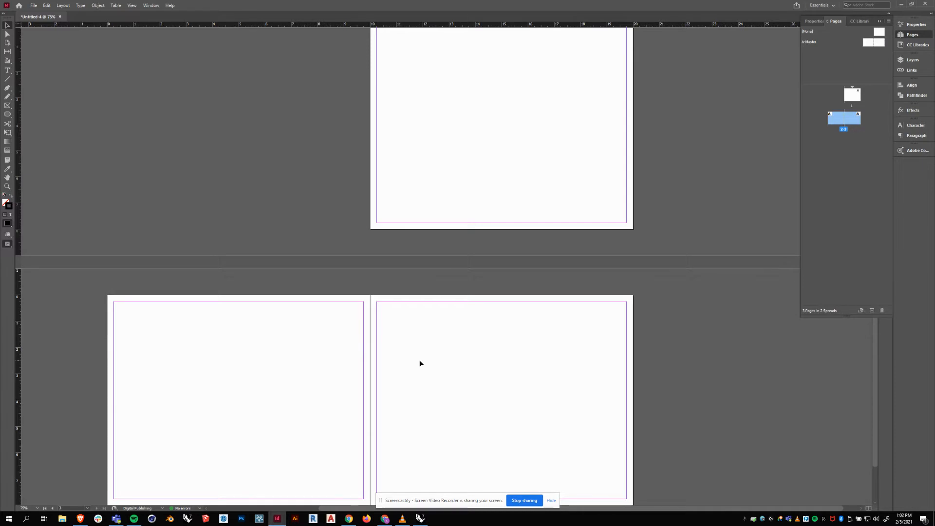
{"action": "scroll", "coordinate": [448, 359], "scroll_direction": "up", "scroll_amount": 1}
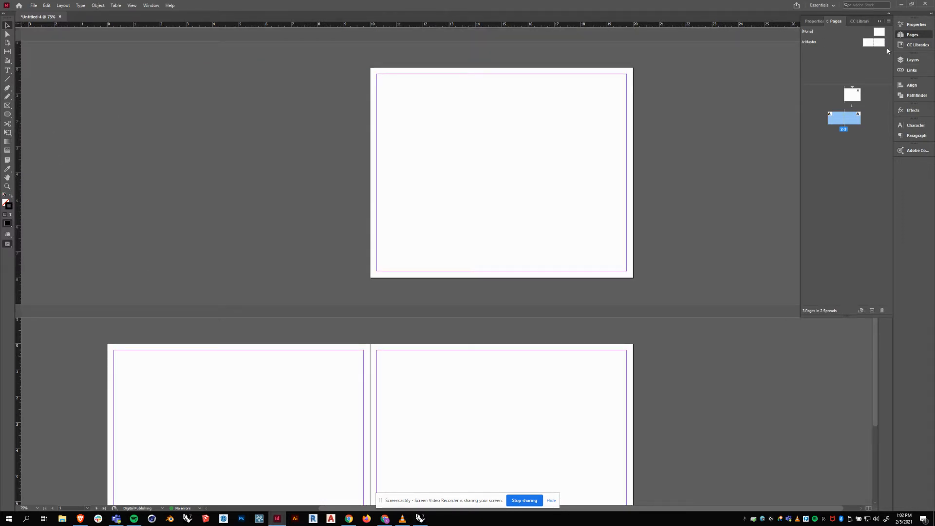
{"action": "left_click", "coordinate": [834, 21]}
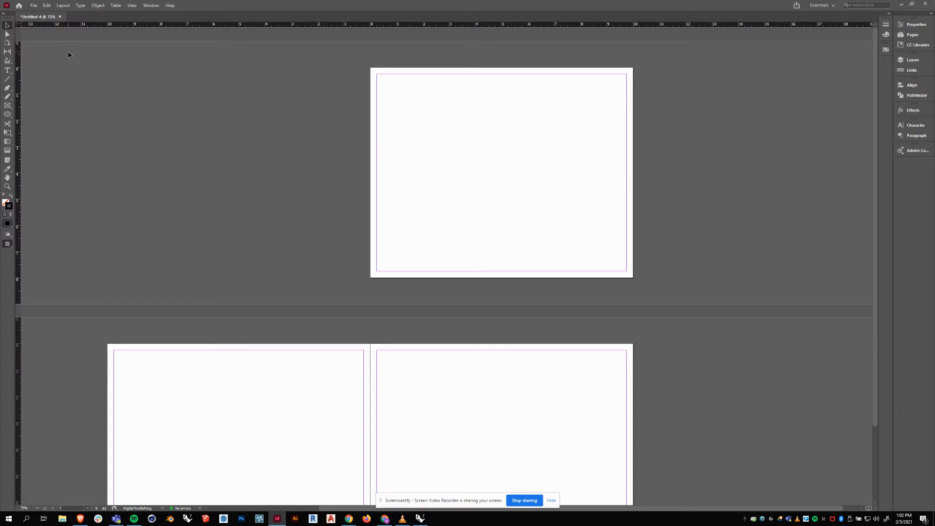
Save As 'Portfolio Example v01.indd' in the Desktop folder.
{"action": "left_click", "coordinate": [33, 5]}
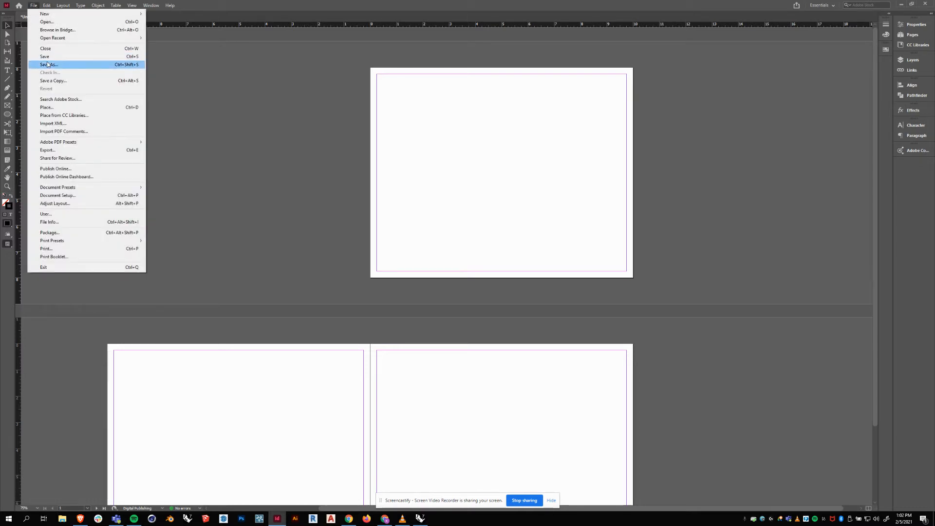
{"action": "left_click", "coordinate": [47, 64]}
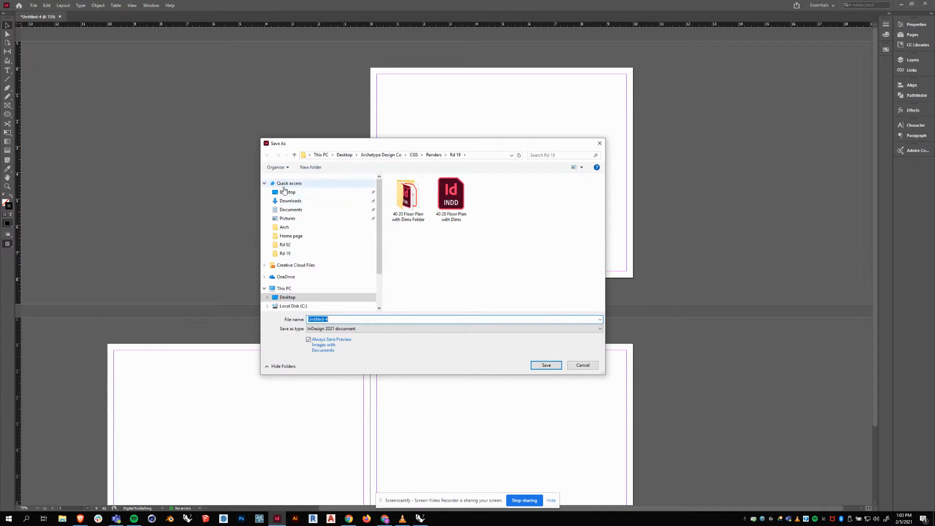
{"action": "left_click", "coordinate": [285, 192]}
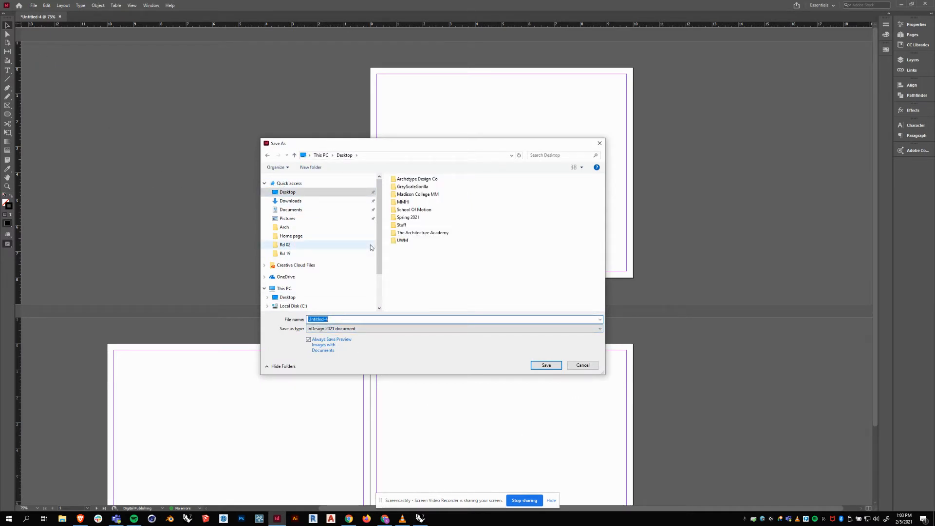
{"action": "type", "text": "Portfolio Example v01"}
{"action": "key", "text": "Return"}
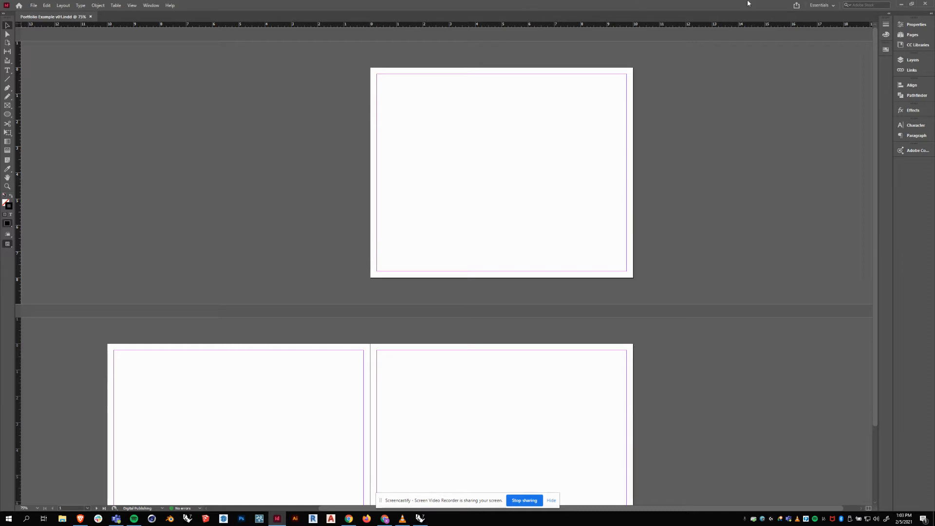
Minimize InDesign and the browser, then drag the Portfolio Example v01 icon to mid-desktop.
{"action": "left_click", "coordinate": [902, 5]}
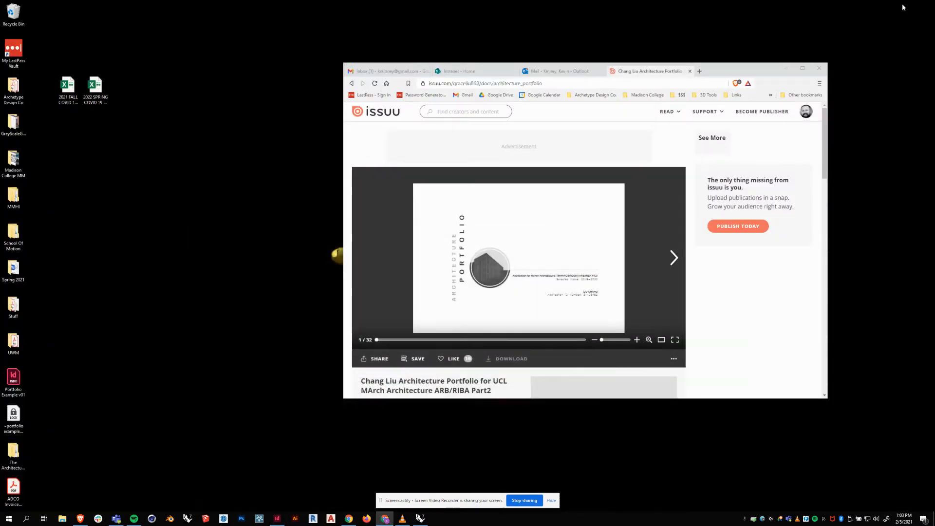
{"action": "left_click", "coordinate": [786, 68]}
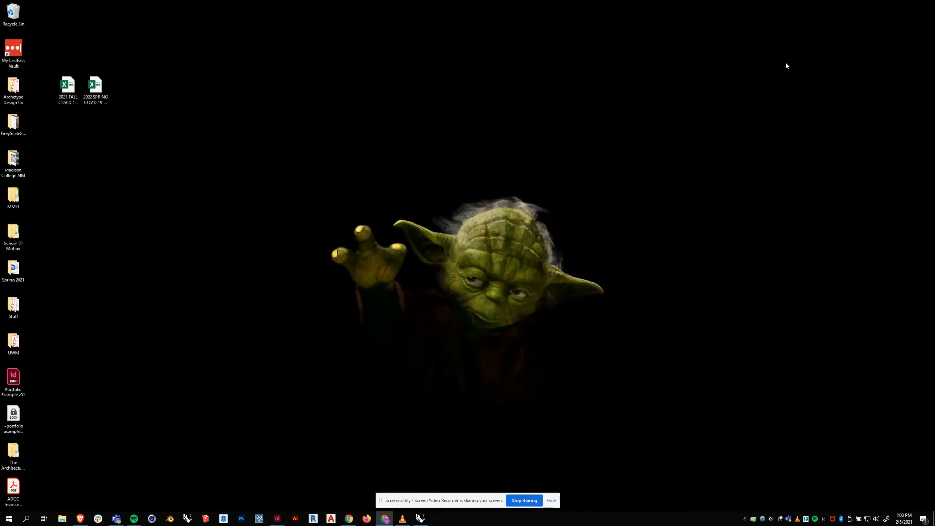
{"action": "left_click_drag", "start_coordinate": [14, 382], "coordinate": [314, 127]}
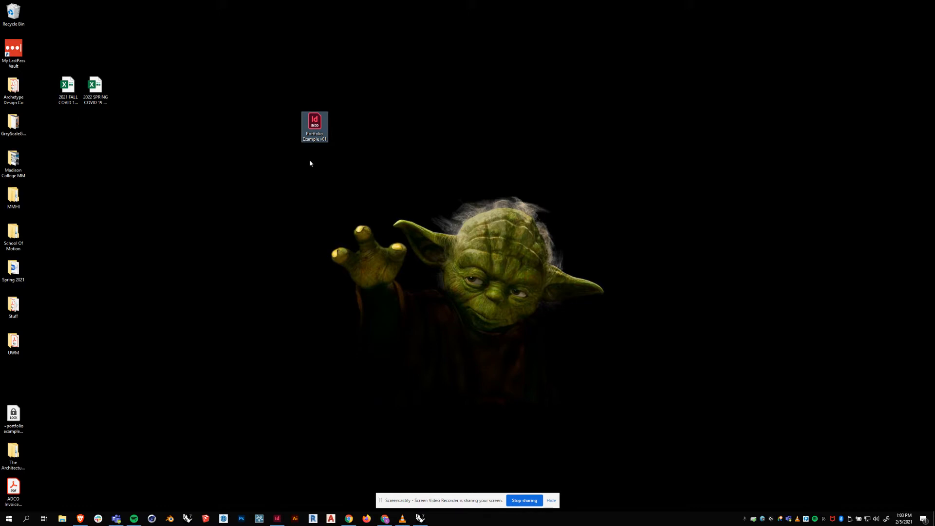
{"action": "left_click_drag", "start_coordinate": [312, 123], "coordinate": [367, 269]}
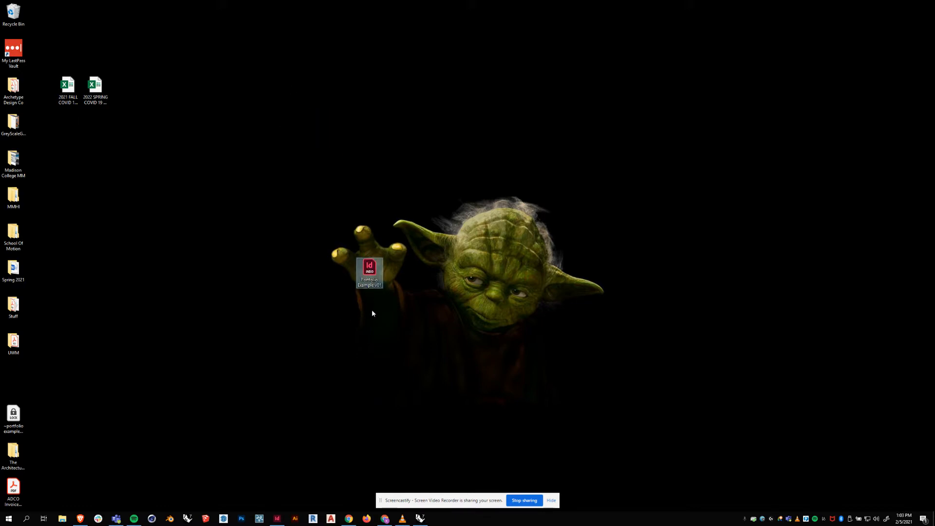
Switch back to InDesign and show page 1 fully at 100% zoom.
{"action": "left_click", "coordinate": [279, 519]}
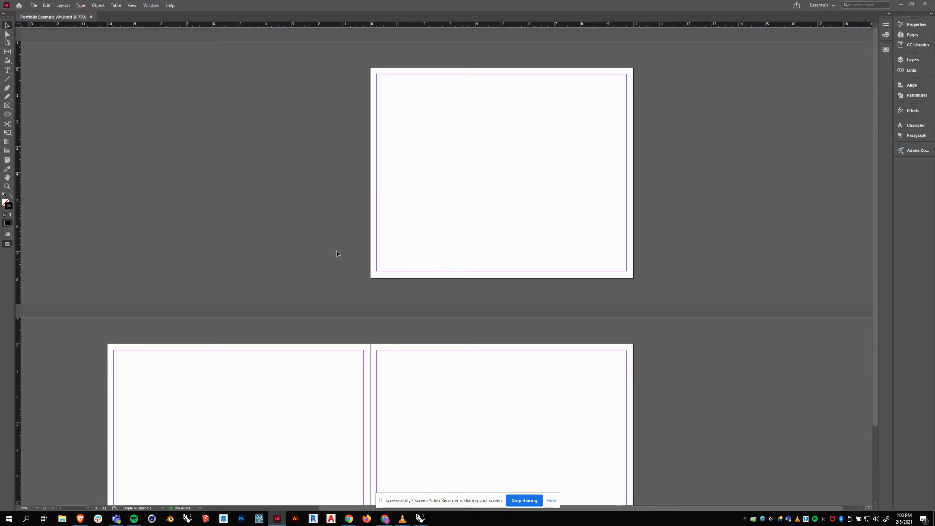
{"action": "scroll", "coordinate": [598, 154], "scroll_direction": "down", "scroll_amount": 2}
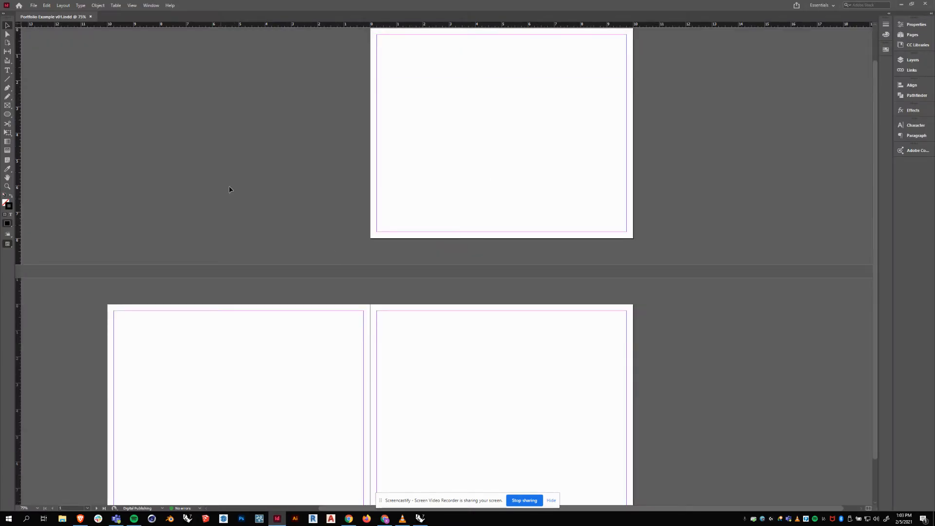
{"action": "left_click_drag", "start_coordinate": [263, 184], "coordinate": [312, 170]}
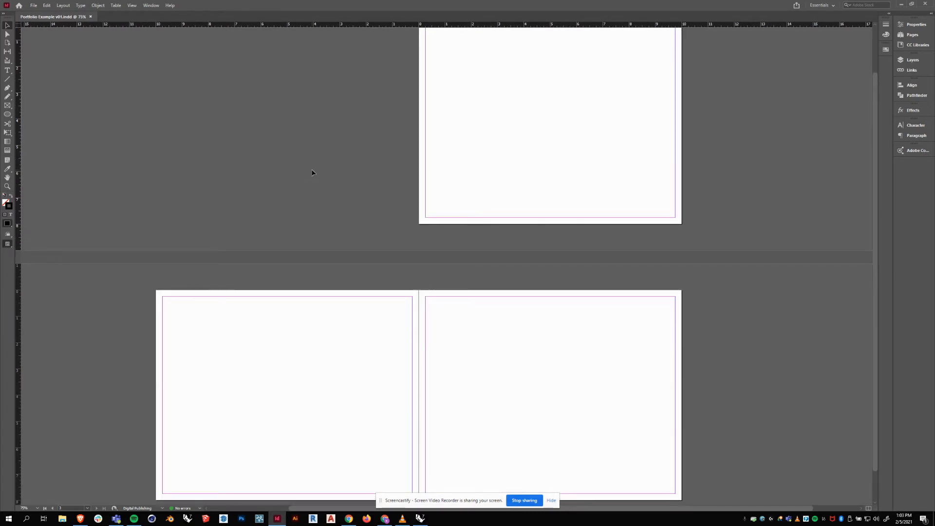
{"action": "key", "text": "ctrl+minus"}
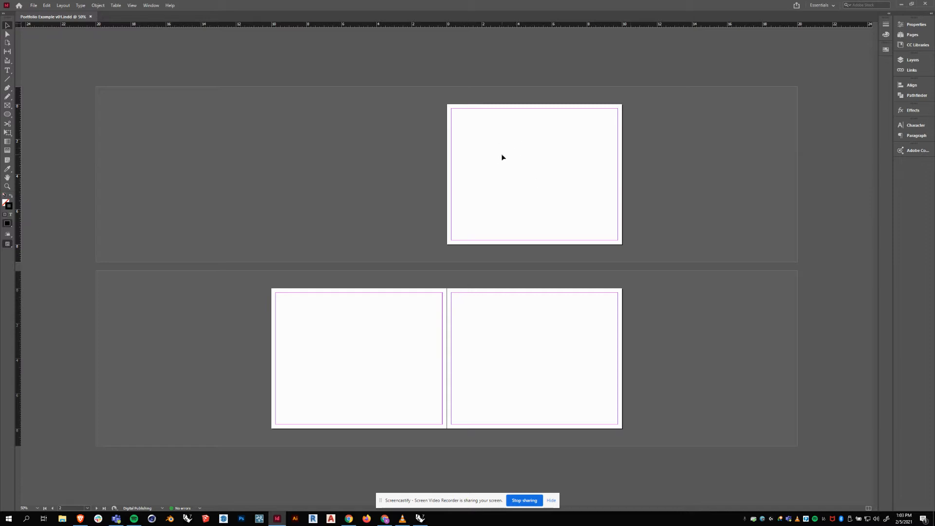
{"action": "key", "text": "ctrl+1"}
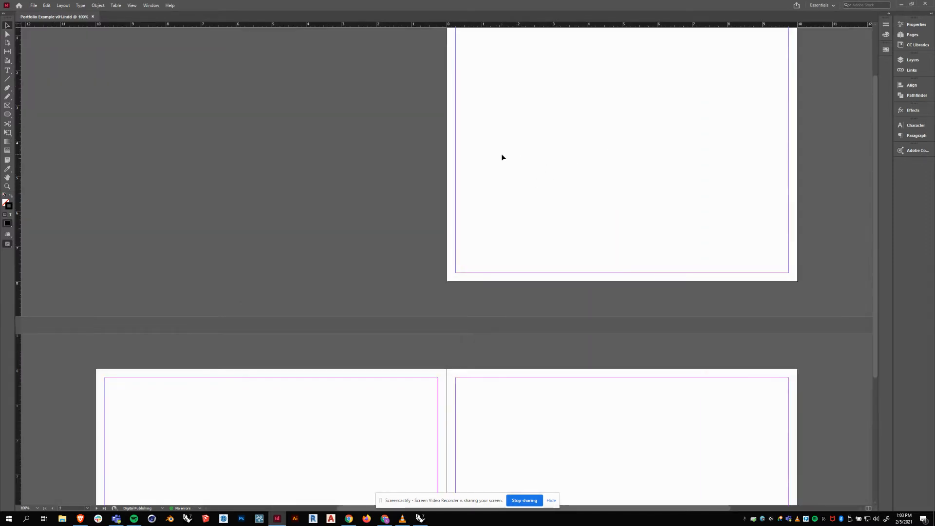
{"action": "left_click_drag", "start_coordinate": [582, 154], "coordinate": [394, 219]}
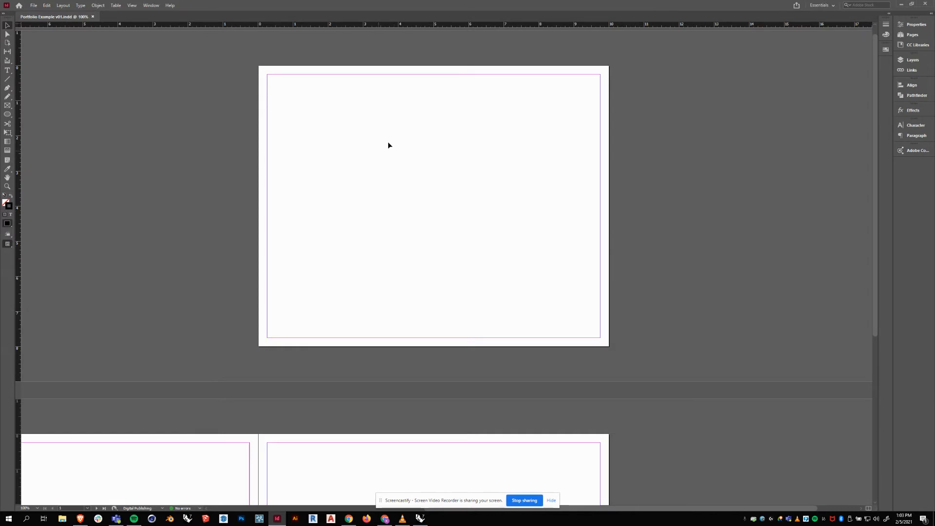
Load the Zwilling v02 view01 render from Renders > Rd 02 for placing.
{"action": "left_click", "coordinate": [33, 5]}
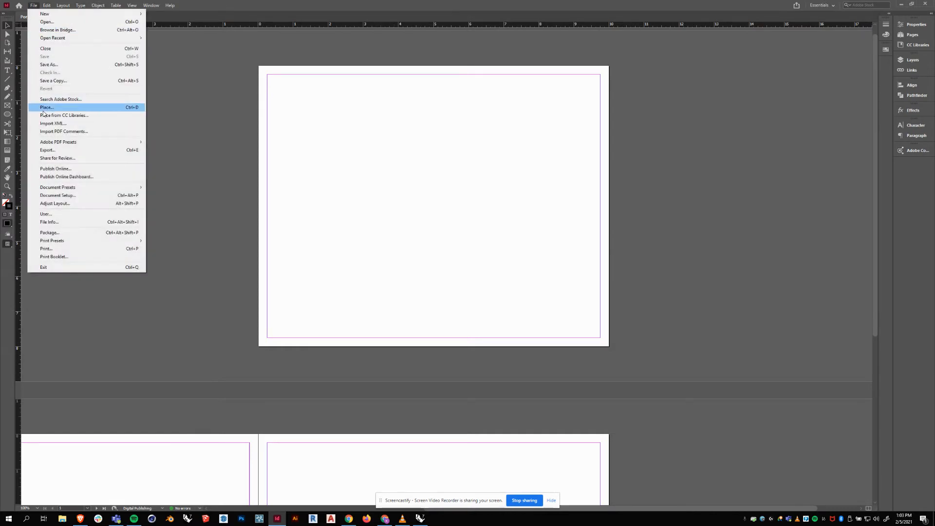
{"action": "left_click", "coordinate": [183, 76]}
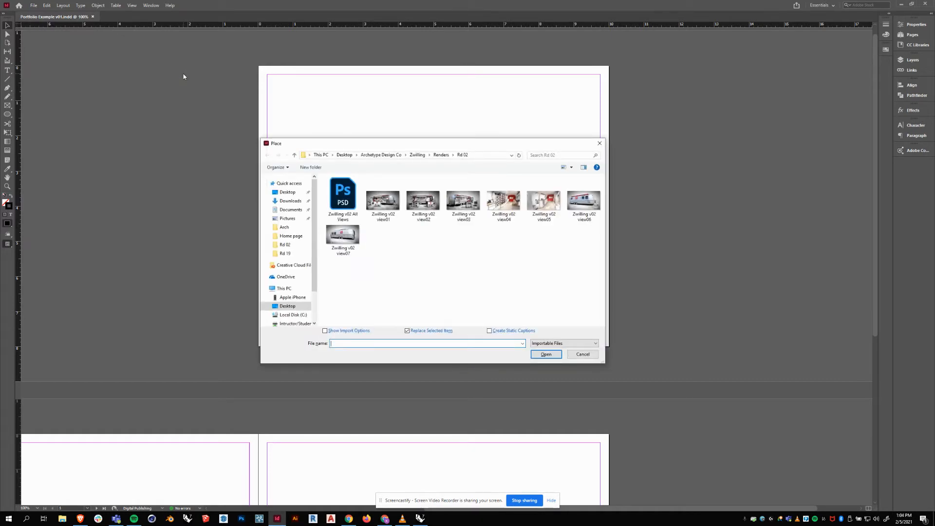
{"action": "left_click_drag", "start_coordinate": [467, 149], "coordinate": [654, 94]}
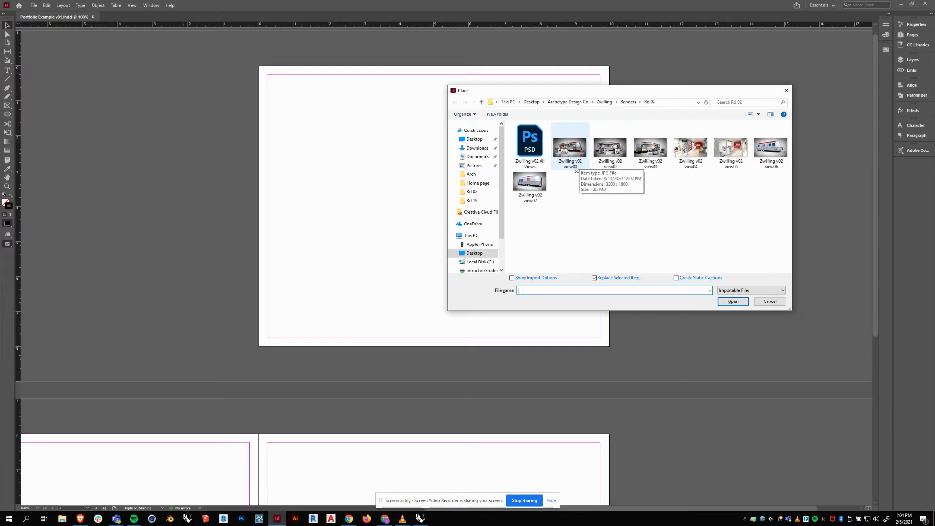
{"action": "left_click", "coordinate": [577, 160]}
{"action": "left_click", "coordinate": [733, 301]}
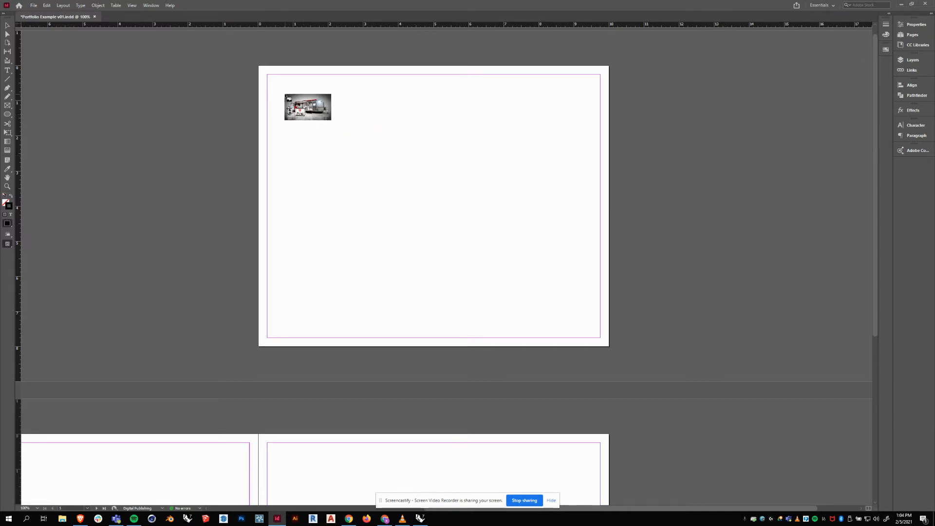
Place the view01 render in a frame at the top-left of page 1.
{"action": "left_click_drag", "start_coordinate": [286, 95], "coordinate": [442, 183]}
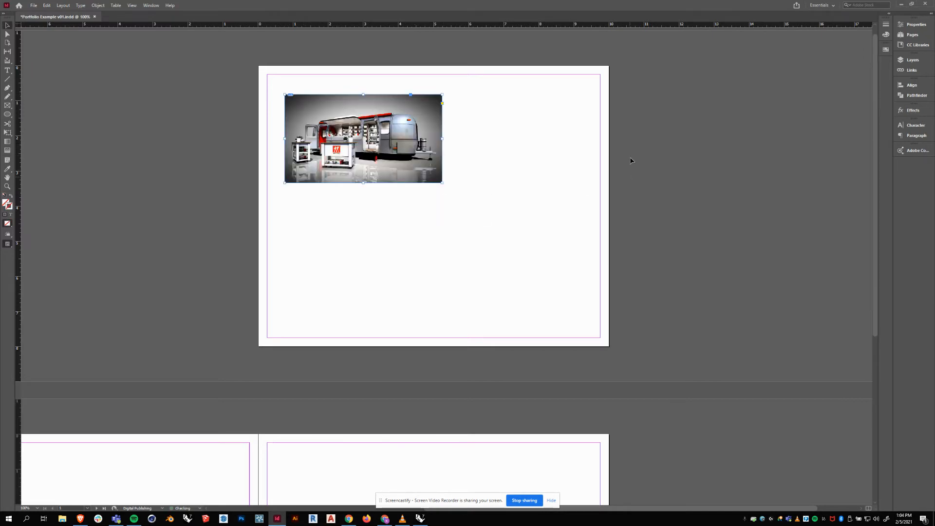
{"action": "left_click_drag", "start_coordinate": [350, 117], "coordinate": [324, 103]}
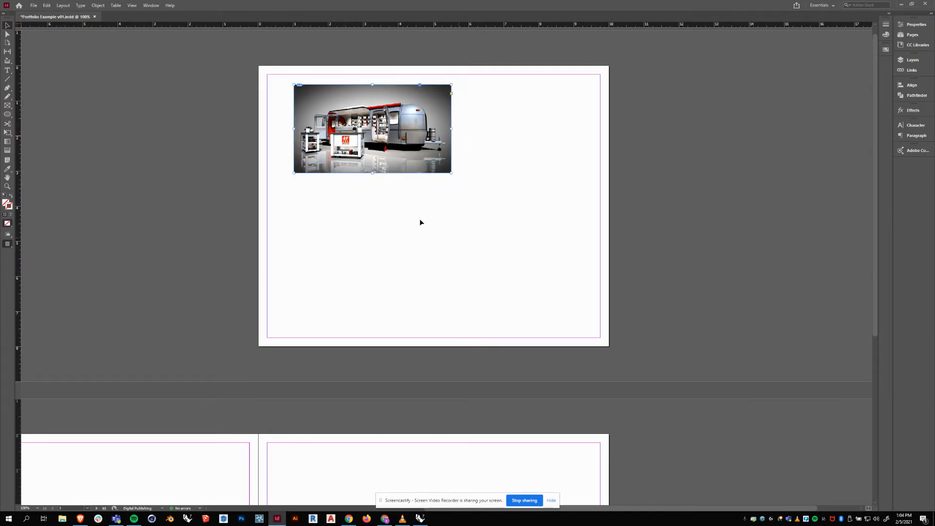
{"action": "left_click", "coordinate": [392, 226]}
Place the Zwilling v02 view03 render as a smaller frame right of and below the first.
{"action": "key", "text": "ctrl+d"}
{"action": "left_click", "coordinate": [651, 148]}
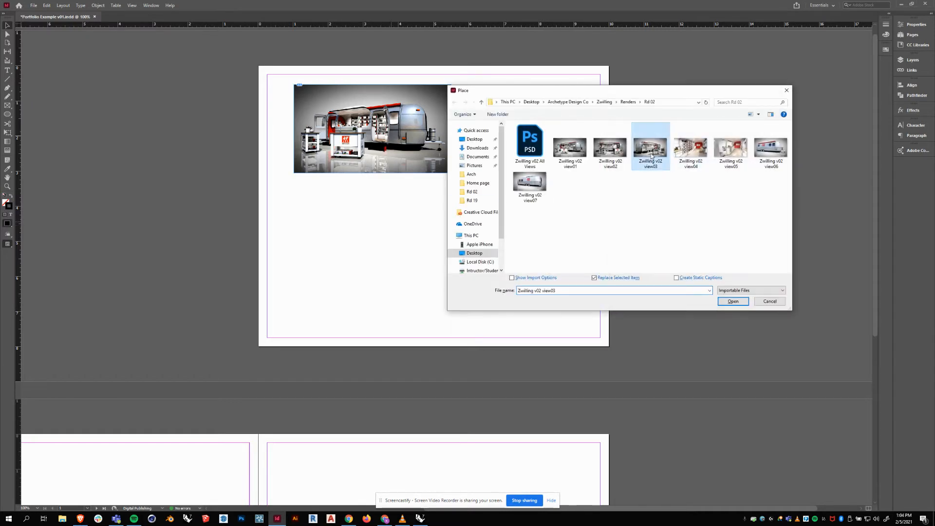
{"action": "left_click", "coordinate": [733, 301]}
{"action": "left_click_drag", "start_coordinate": [358, 207], "coordinate": [434, 250]}
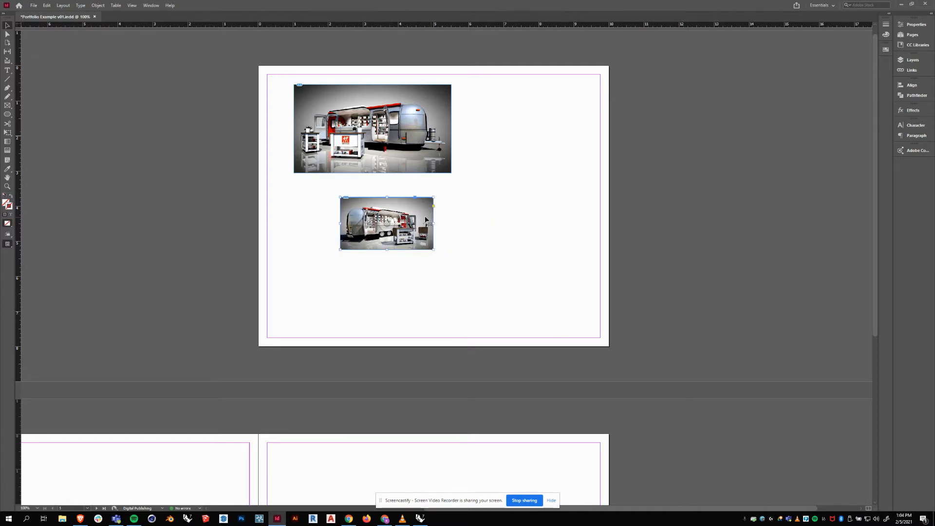
{"action": "left_click_drag", "start_coordinate": [422, 220], "coordinate": [495, 193]}
{"action": "left_click_drag", "start_coordinate": [524, 216], "coordinate": [542, 163]}
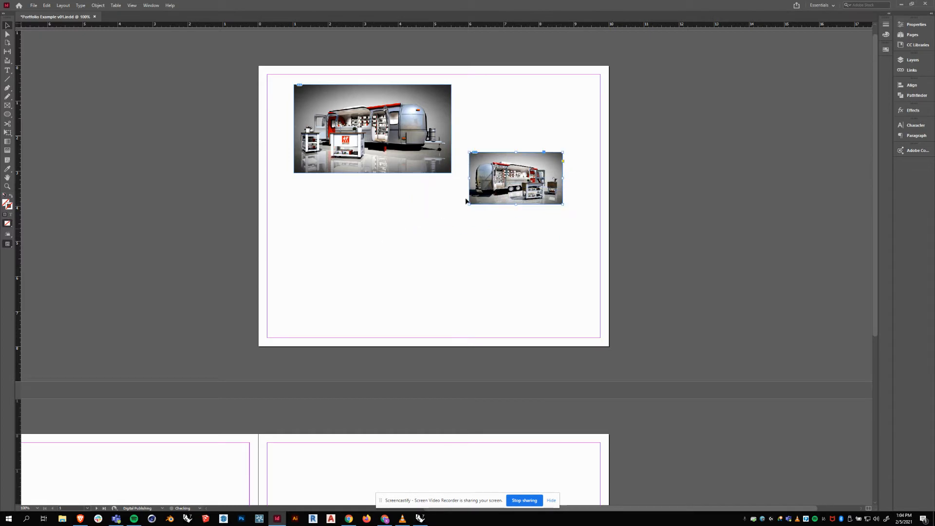
{"action": "left_click", "coordinate": [409, 273]}
{"action": "scroll", "coordinate": [392, 223], "scroll_direction": "up", "scroll_amount": 1}
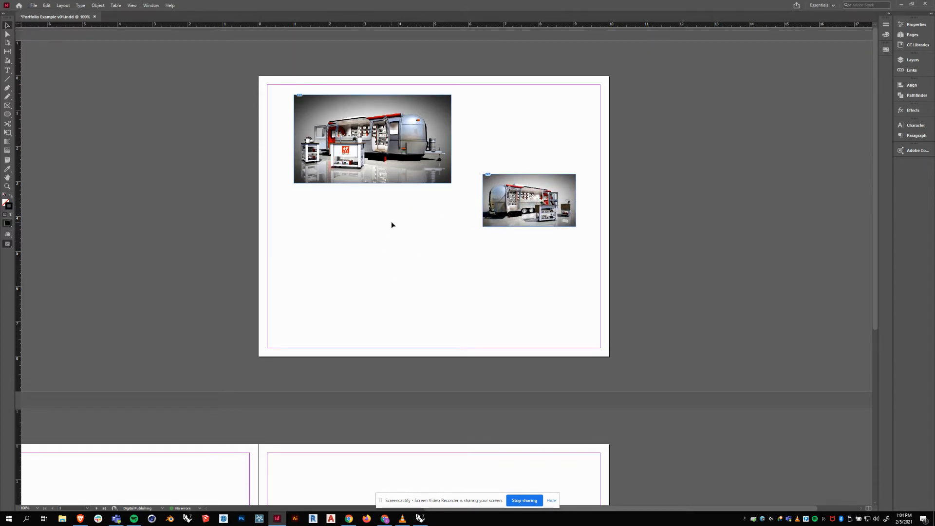
Zoom to 125% and move the large trailer render right and down.
{"action": "key", "text": "ctrl+equal"}
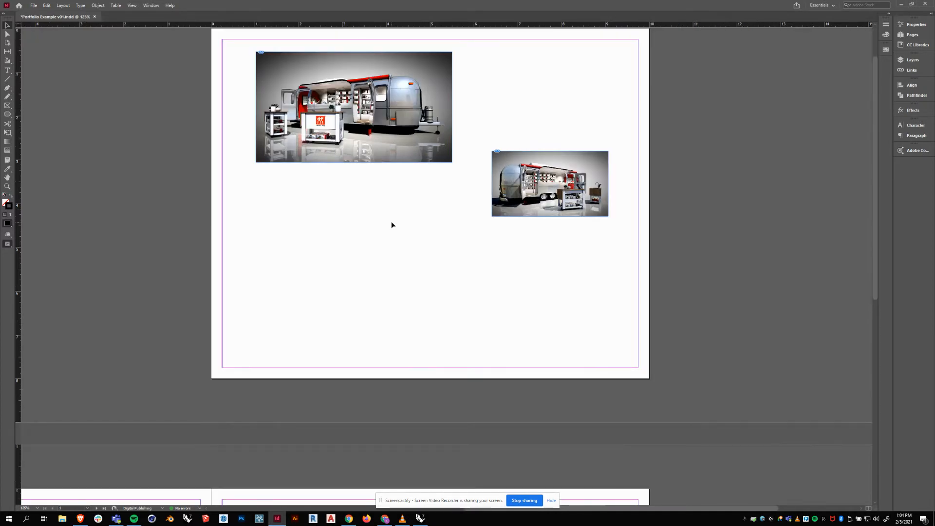
{"action": "left_click_drag", "start_coordinate": [342, 192], "coordinate": [345, 236]}
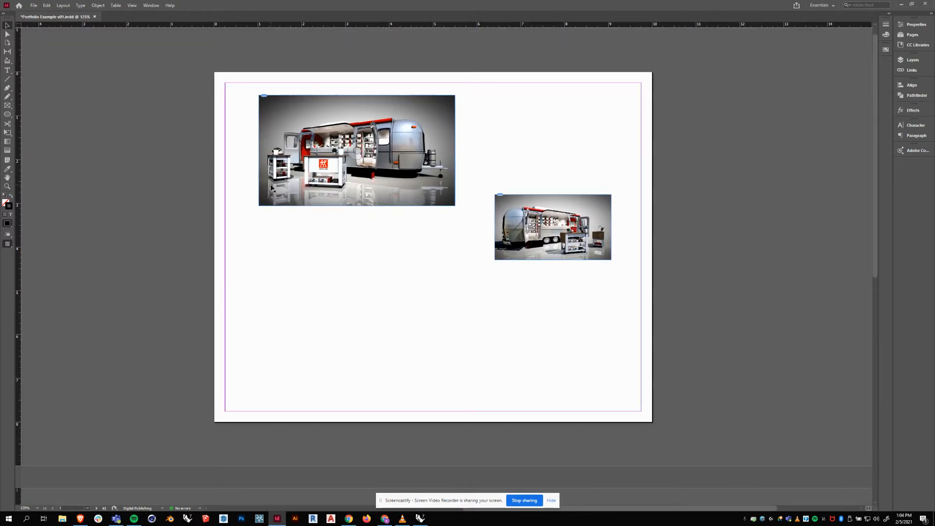
{"action": "left_click_drag", "start_coordinate": [297, 197], "coordinate": [307, 244]}
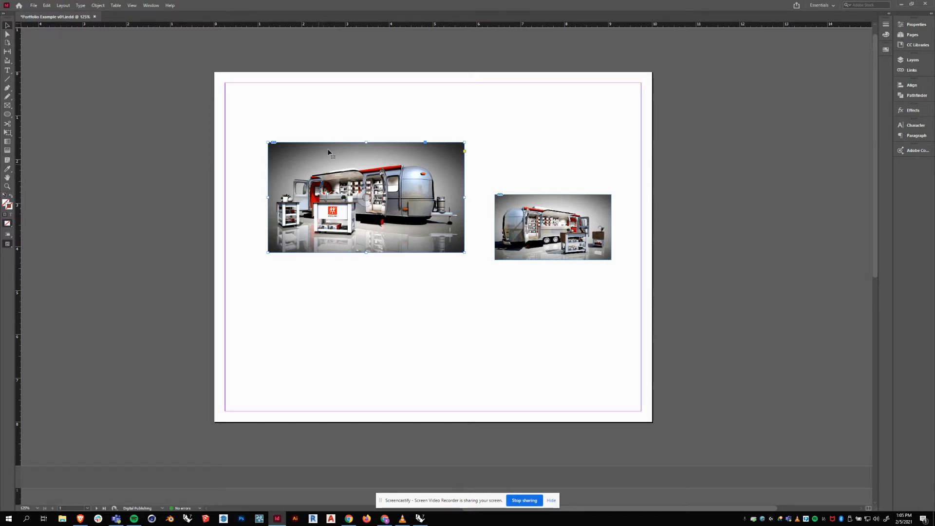
{"action": "left_click_drag", "start_coordinate": [332, 179], "coordinate": [336, 162]}
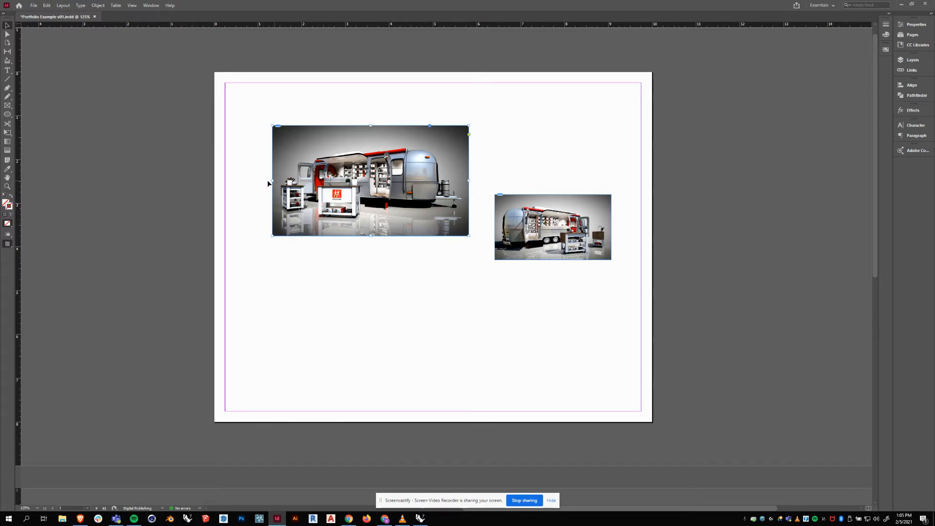
Crop the render's left, right, top and bottom edges into a near-square frame.
{"action": "left_click_drag", "start_coordinate": [272, 181], "coordinate": [332, 180]}
{"action": "left_click_drag", "start_coordinate": [468, 180], "coordinate": [418, 181]}
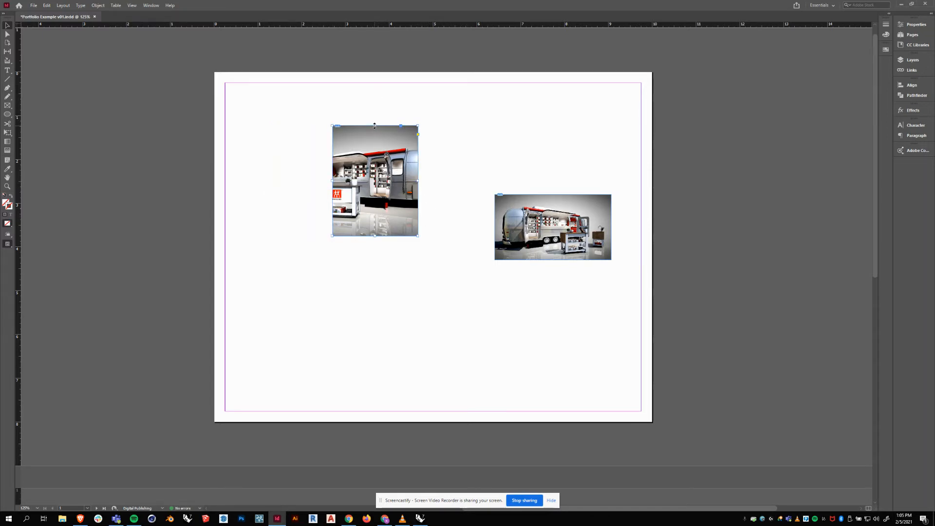
{"action": "left_click_drag", "start_coordinate": [375, 125], "coordinate": [375, 136]}
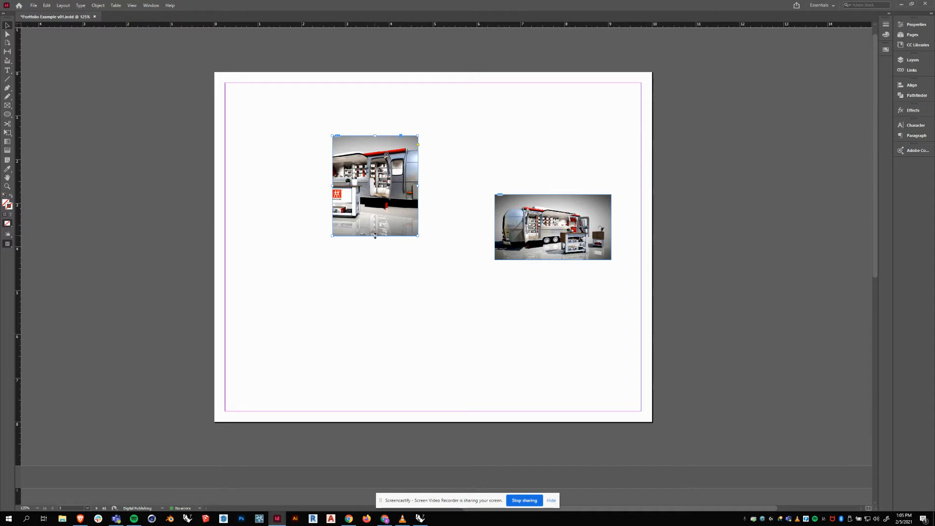
{"action": "left_click_drag", "start_coordinate": [375, 236], "coordinate": [375, 229]}
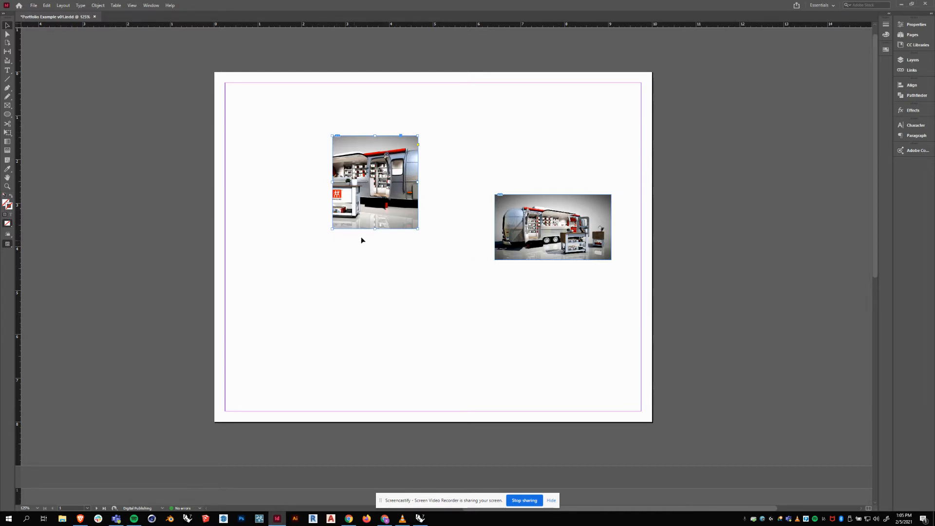
{"action": "left_click_drag", "start_coordinate": [332, 229], "coordinate": [336, 225]}
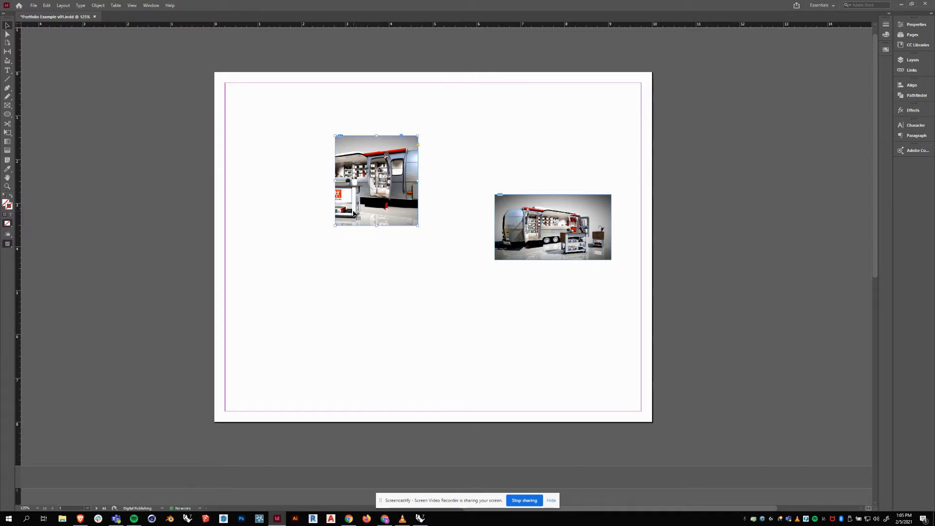
Shift the picture within the cropped frame to show the counter with the red logo.
{"action": "left_click", "coordinate": [375, 180]}
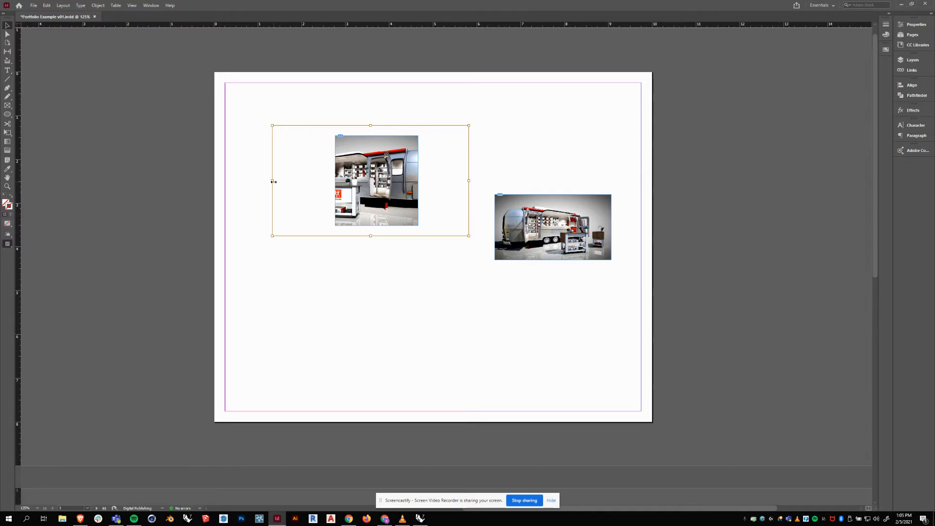
{"action": "left_click_drag", "start_coordinate": [389, 207], "coordinate": [413, 197]}
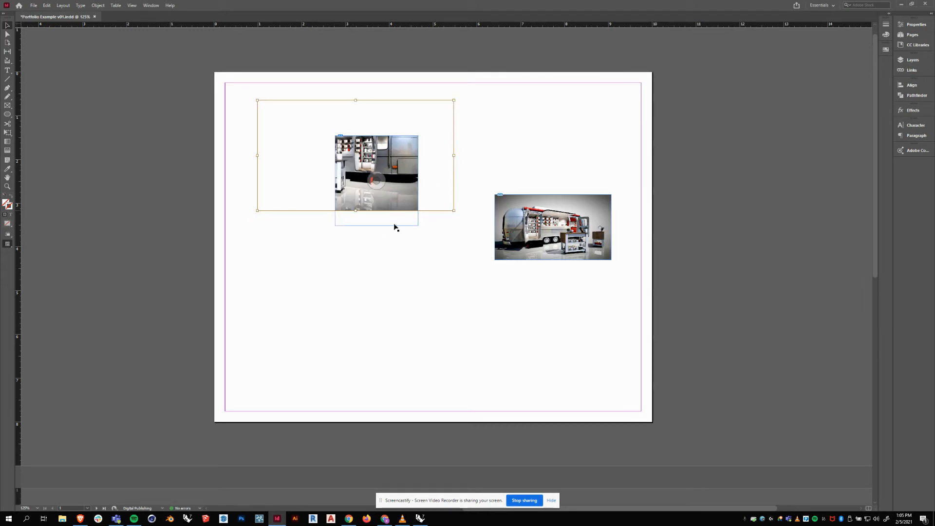
{"action": "left_click_drag", "start_coordinate": [391, 201], "coordinate": [418, 197]}
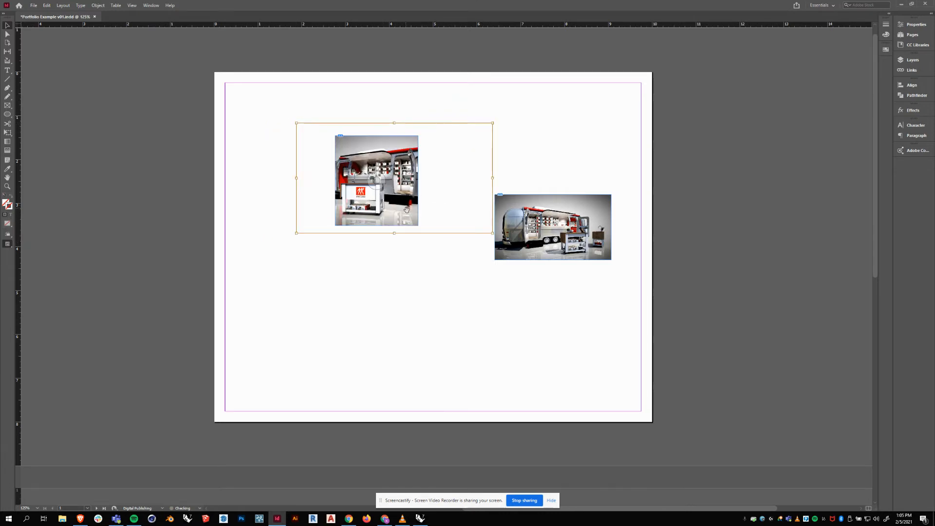
{"action": "left_click", "coordinate": [394, 288]}
Move the frame up-left and scale the picture down inside it, shifted left.
{"action": "left_click_drag", "start_coordinate": [349, 141], "coordinate": [310, 125]}
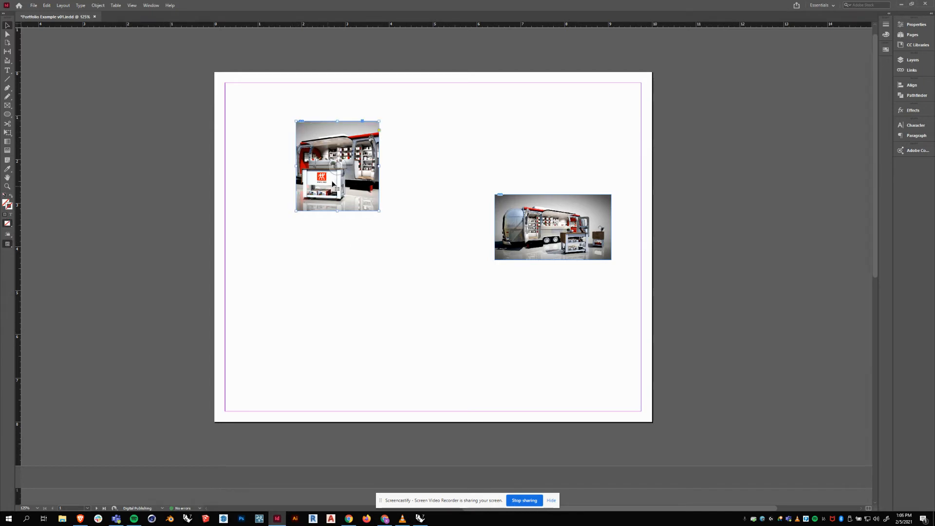
{"action": "left_click", "coordinate": [337, 167]}
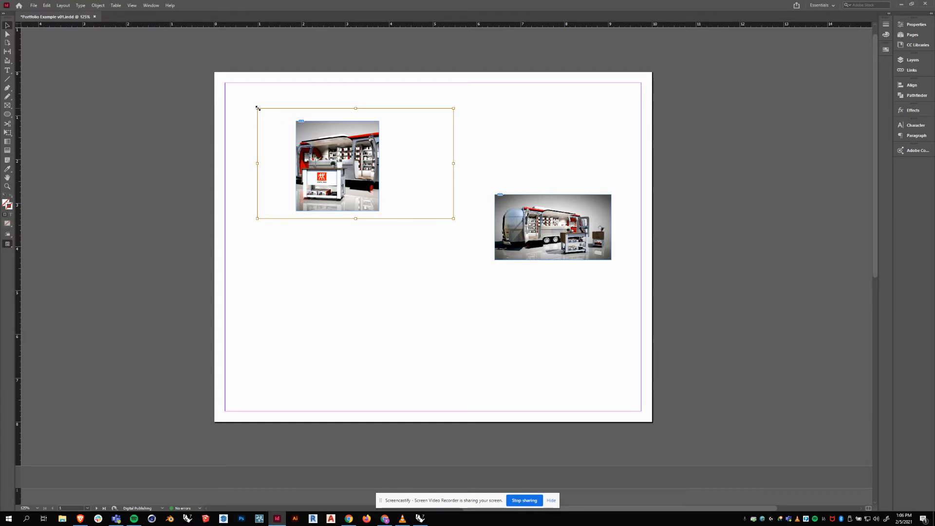
{"action": "left_click_drag", "start_coordinate": [258, 109], "coordinate": [273, 117]}
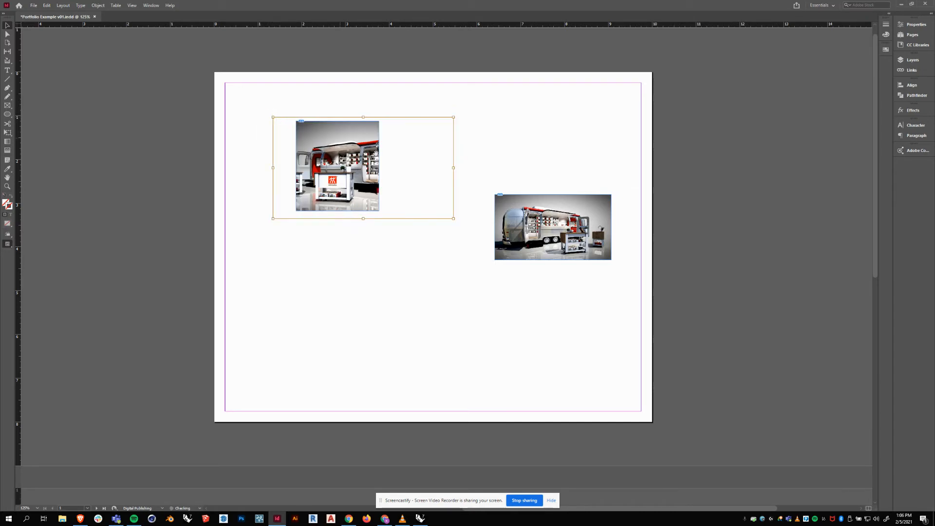
{"action": "left_click_drag", "start_coordinate": [454, 219], "coordinate": [447, 215]}
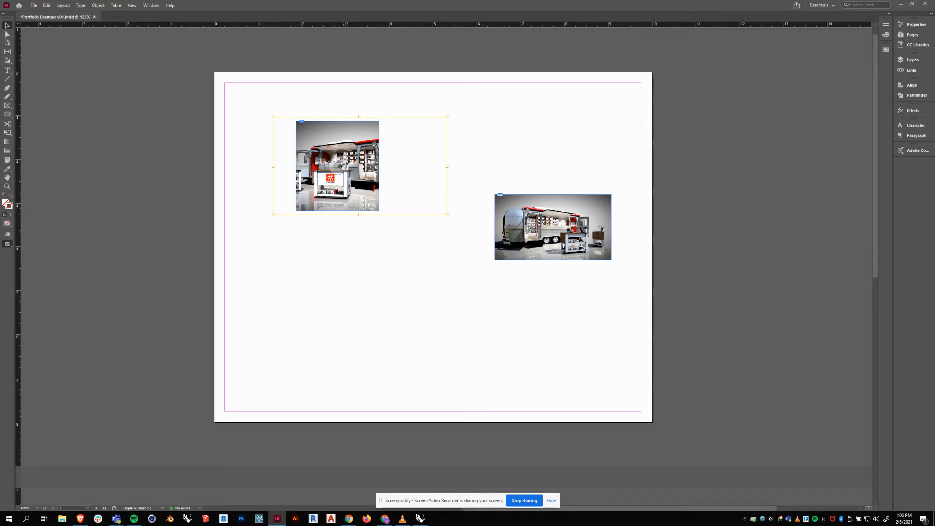
{"action": "left_click_drag", "start_coordinate": [343, 166], "coordinate": [335, 174]}
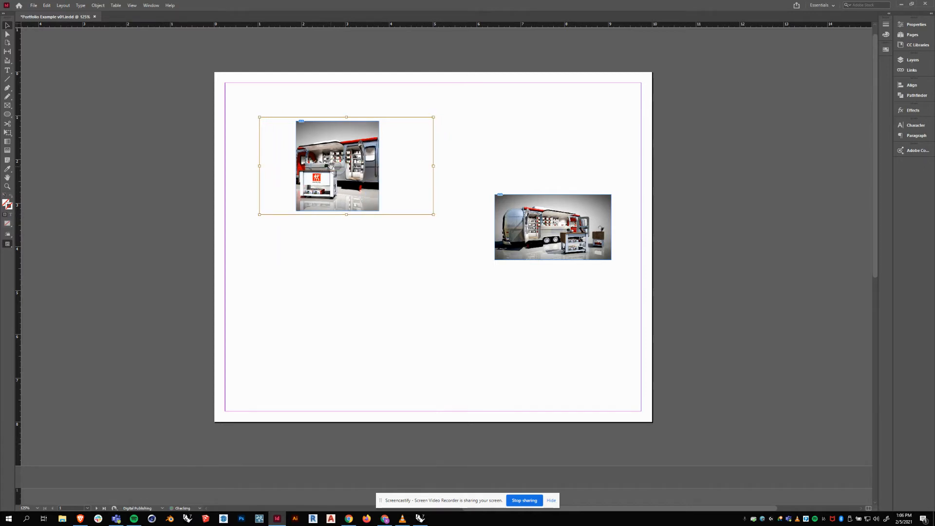
{"action": "left_click", "coordinate": [336, 240]}
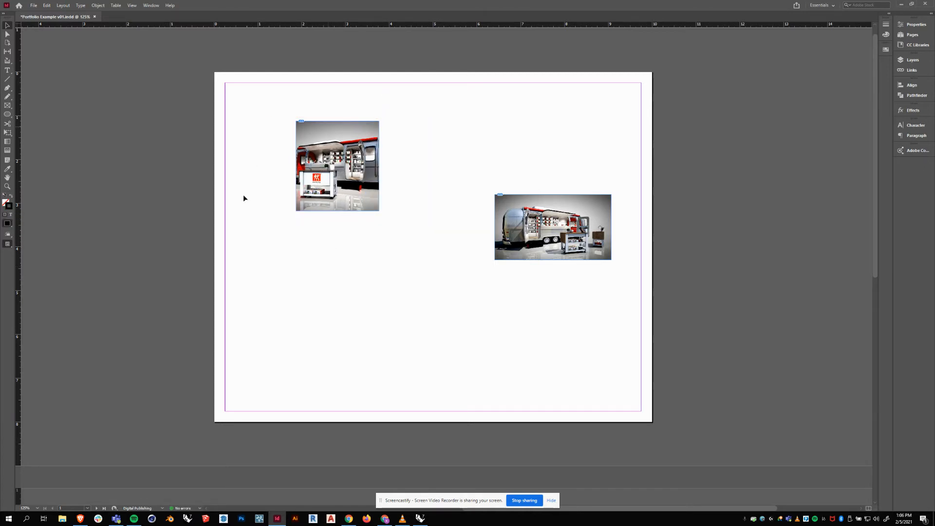
Enlarge the frame into a tall portrait, growing it left and down, and nudge it into place.
{"action": "left_click", "coordinate": [324, 205]}
{"action": "left_click_drag", "start_coordinate": [332, 195], "coordinate": [344, 198]}
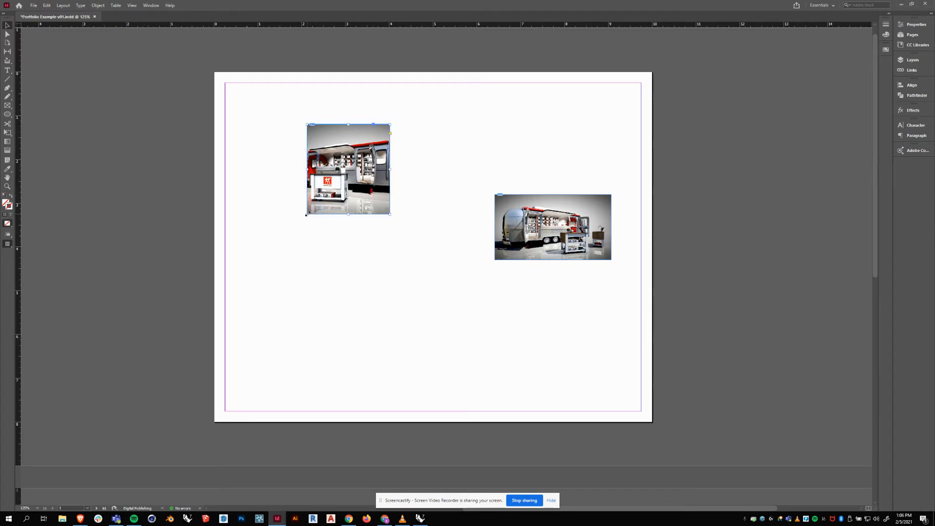
{"action": "left_click_drag", "start_coordinate": [306, 214], "coordinate": [340, 271]}
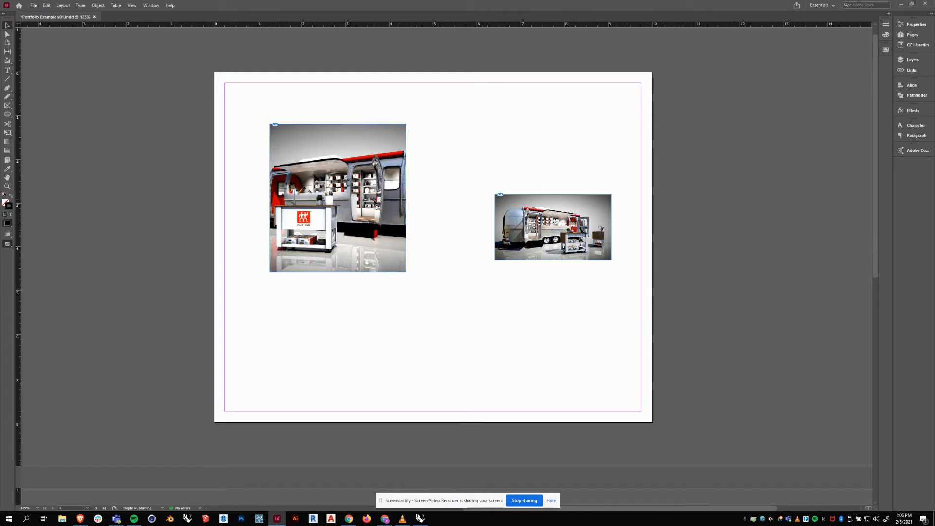
{"action": "left_click_drag", "start_coordinate": [375, 200], "coordinate": [396, 177]}
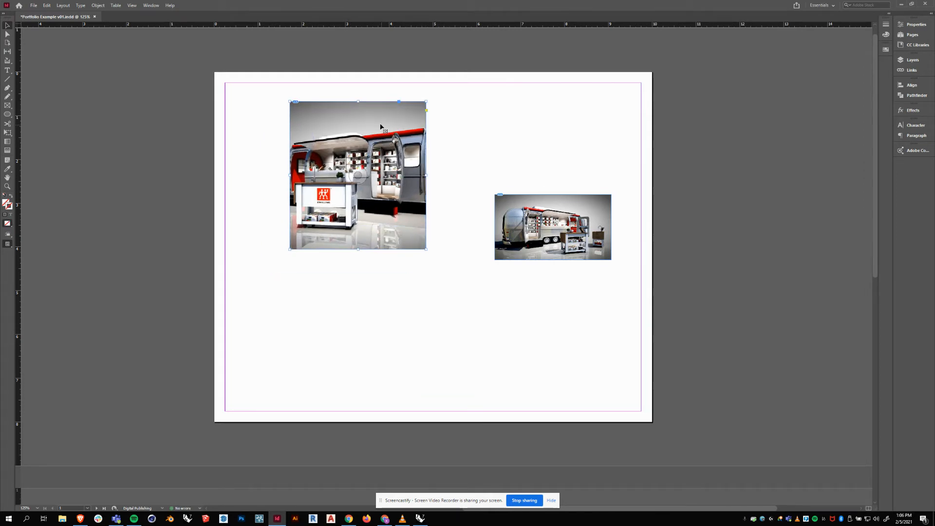
{"action": "left_click_drag", "start_coordinate": [382, 125], "coordinate": [389, 131]}
{"action": "left_click", "coordinate": [524, 219]}
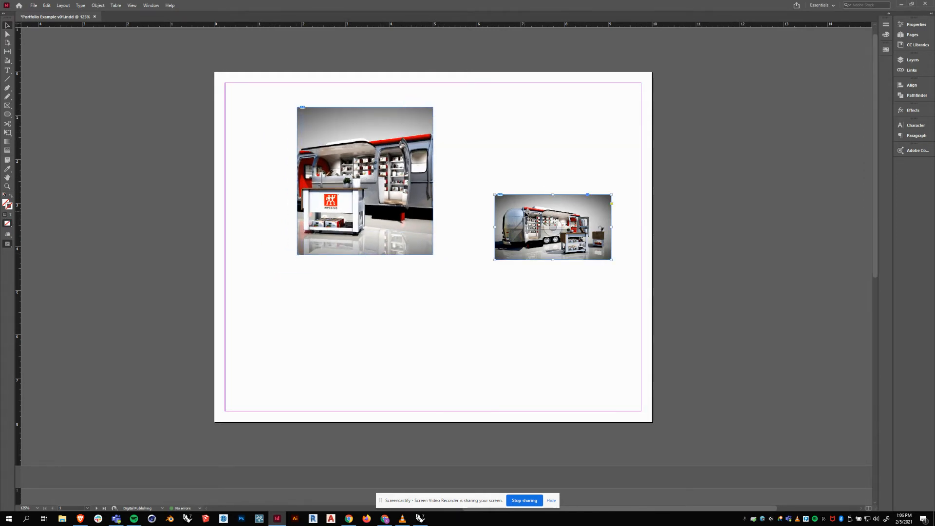
Place the view03 render beneath the tall render and resize it proportionally.
{"action": "left_click_drag", "start_coordinate": [509, 210], "coordinate": [326, 282]}
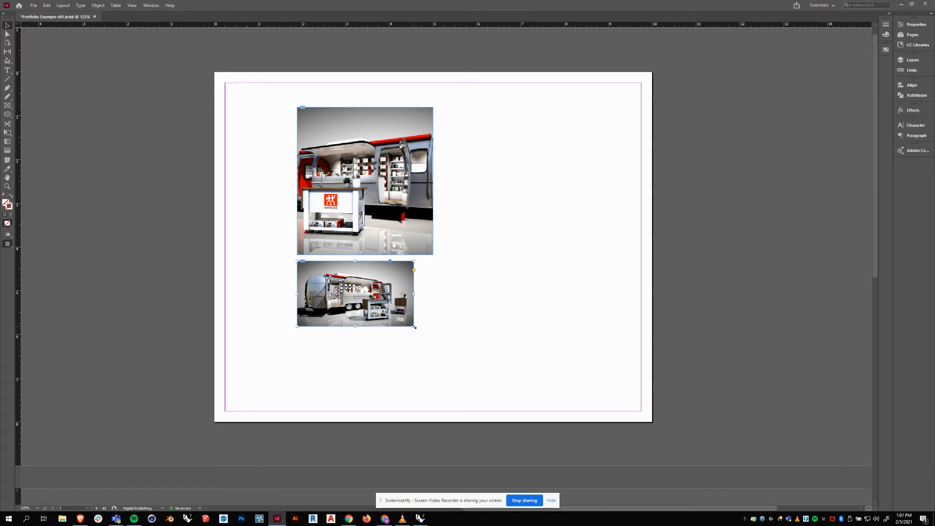
{"action": "left_click_drag", "start_coordinate": [413, 327], "coordinate": [434, 335]}
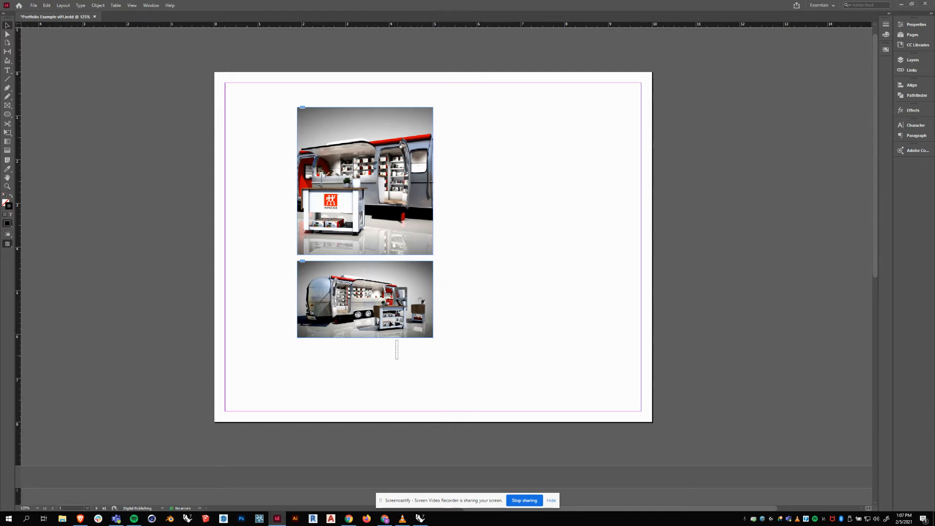
{"action": "left_click_drag", "start_coordinate": [378, 241], "coordinate": [338, 229]}
{"action": "left_click", "coordinate": [306, 334]}
{"action": "left_click", "coordinate": [299, 311]}
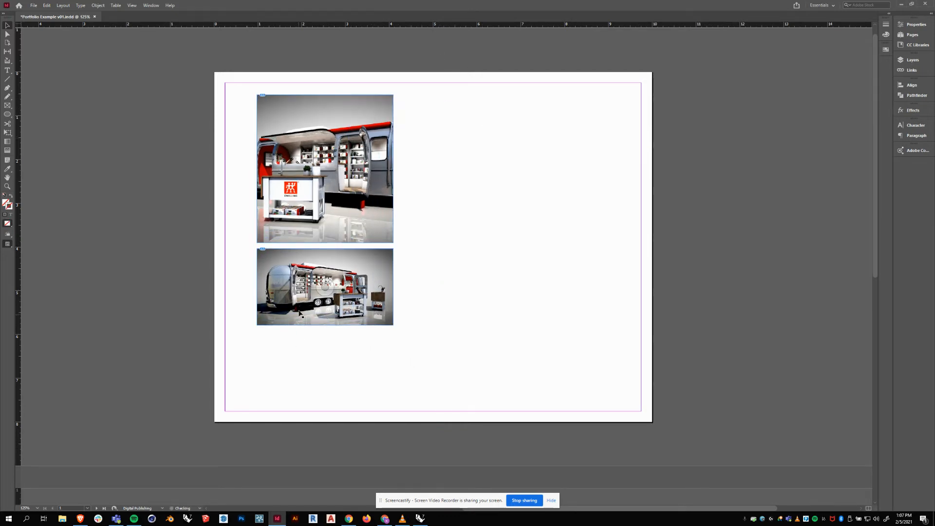
{"action": "mouse_move", "coordinate": [392, 325]}
{"action": "left_mouse_down"}
{"action": "mouse_move", "coordinate": [373, 315]}
{"action": "mouse_move", "coordinate": [393, 320]}
{"action": "left_mouse_up"}
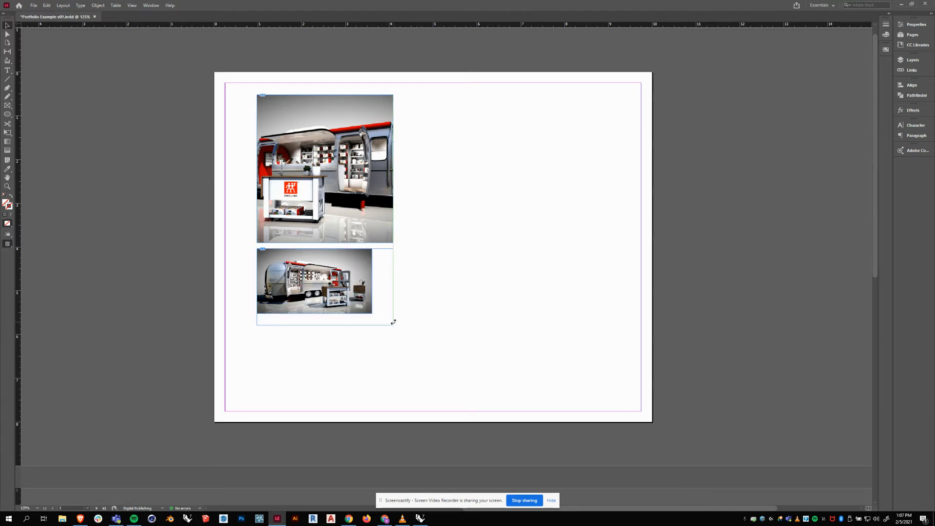
{"action": "left_click", "coordinate": [491, 289]}
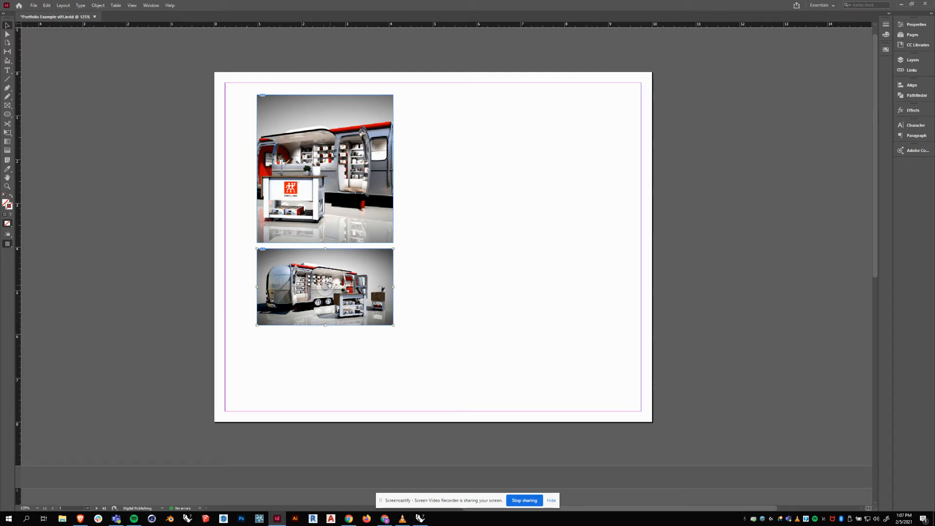
Try narrowing the upper picture from both sides, then undo both changes.
{"action": "left_click", "coordinate": [324, 168]}
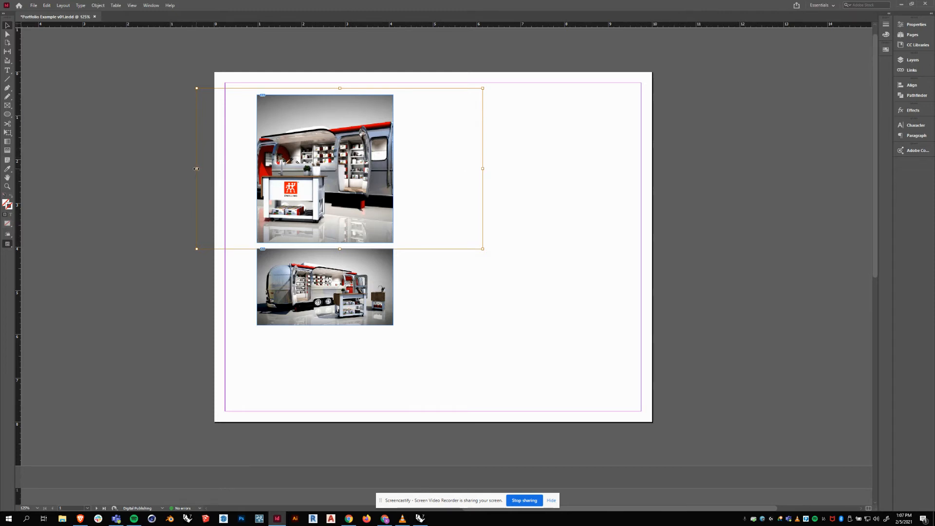
{"action": "left_click_drag", "start_coordinate": [196, 168], "coordinate": [232, 170]}
{"action": "left_click_drag", "start_coordinate": [483, 169], "coordinate": [404, 169]}
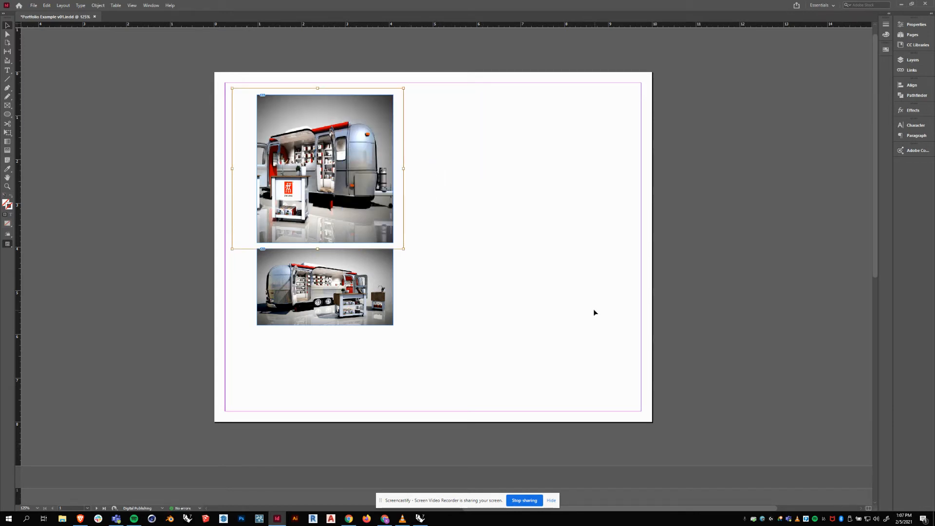
{"action": "key", "text": "ctrl+z"}
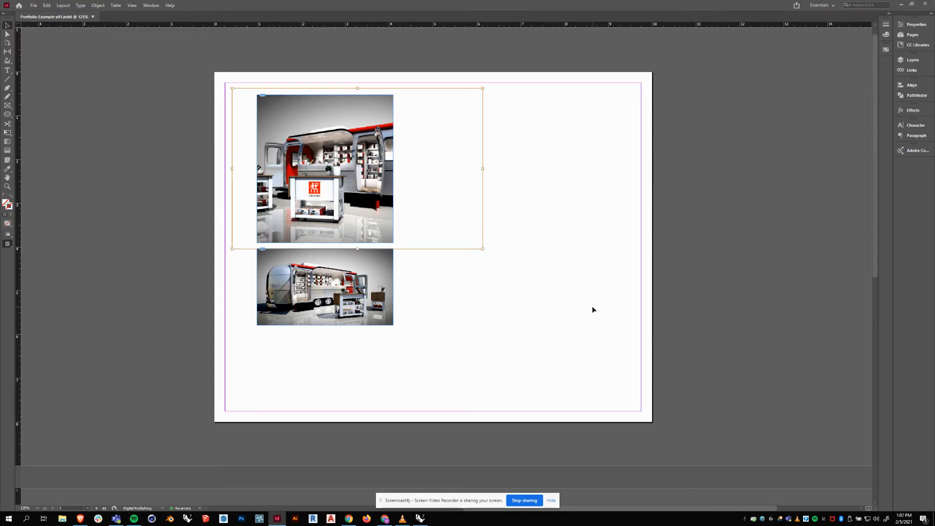
{"action": "key", "text": "ctrl+z"}
{"action": "left_click", "coordinate": [501, 238]}
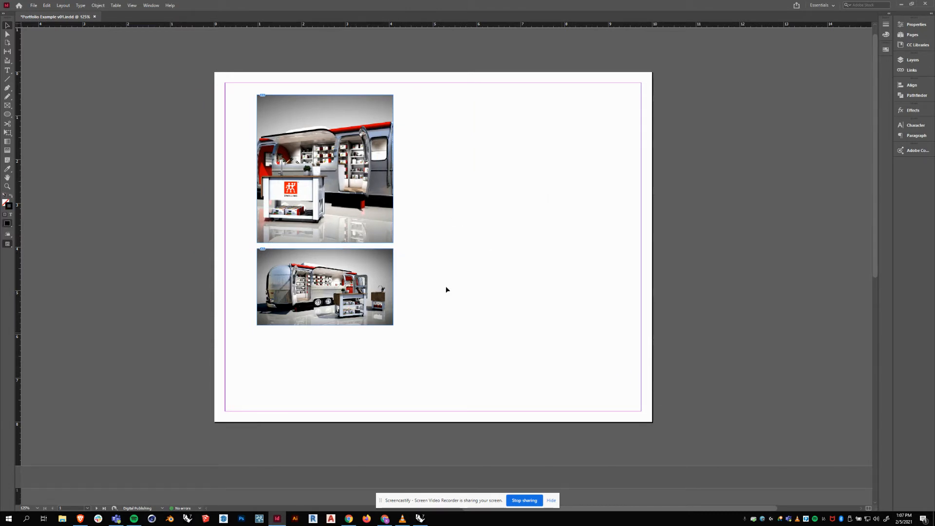
Snap the tall render to the top-left margin corner and set view03 just below-right.
{"action": "left_click_drag", "start_coordinate": [347, 122], "coordinate": [474, 122]}
{"action": "left_click_drag", "start_coordinate": [399, 237], "coordinate": [323, 234]}
{"action": "left_click_drag", "start_coordinate": [325, 286], "coordinate": [395, 303]}
{"action": "left_click", "coordinate": [486, 251]}
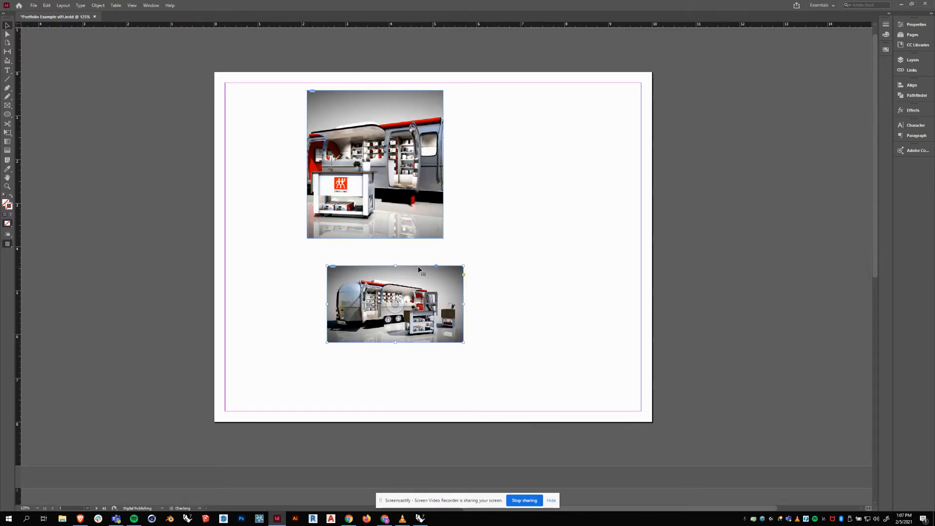
{"action": "left_click_drag", "start_coordinate": [325, 195], "coordinate": [243, 191]}
{"action": "left_click_drag", "start_coordinate": [377, 268], "coordinate": [355, 240]}
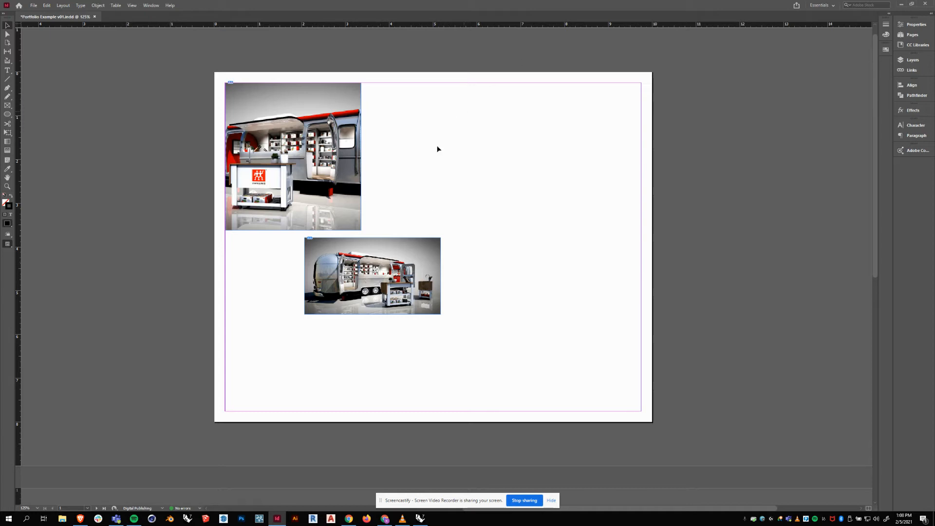
Draw a hexagon with the Polygon tool on the right side of the page.
{"action": "left_click", "coordinate": [7, 115]}
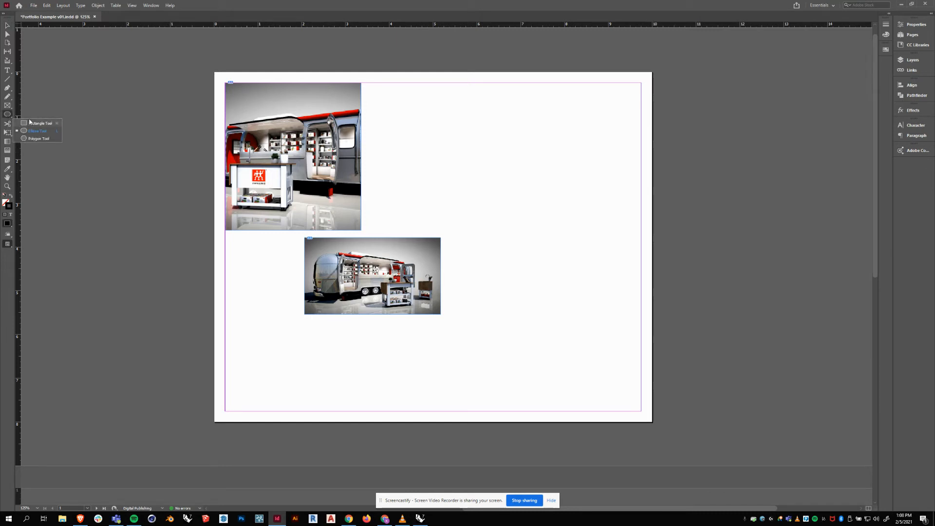
{"action": "left_click", "coordinate": [30, 123]}
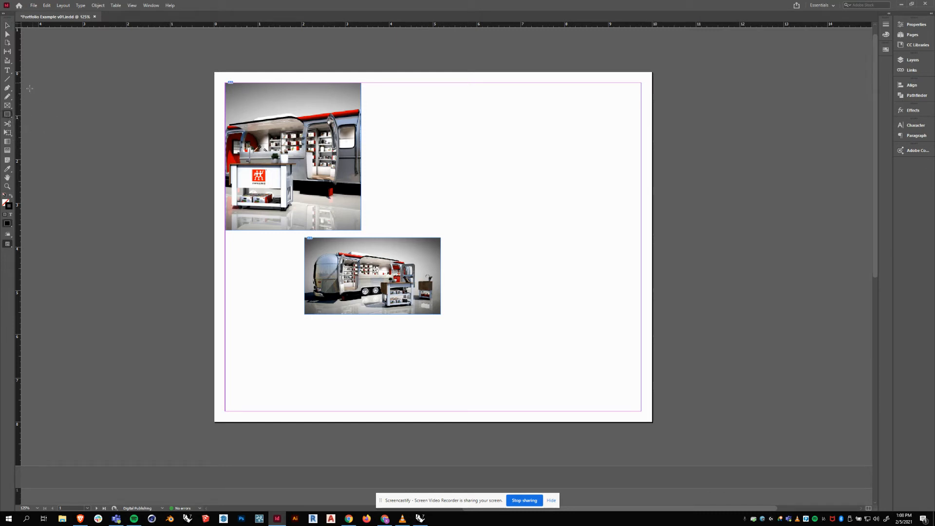
{"action": "left_click", "coordinate": [10, 119]}
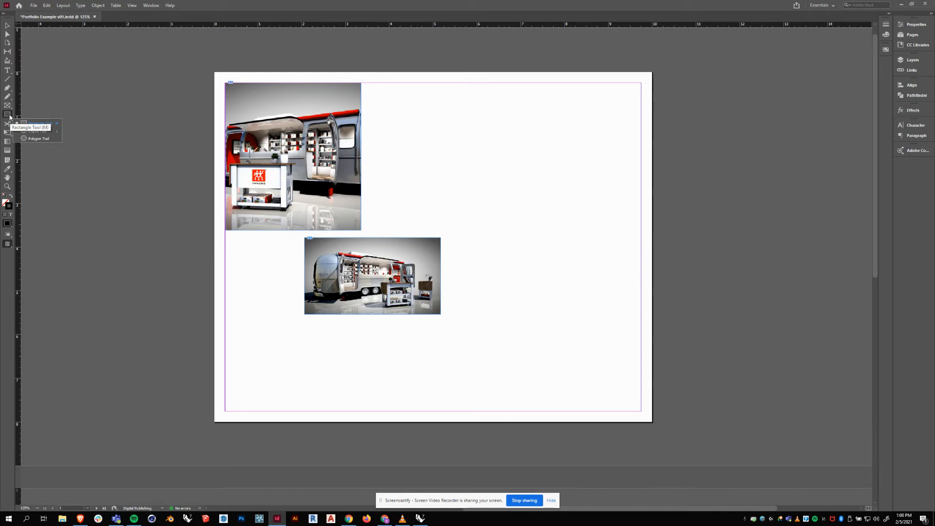
{"action": "left_click", "coordinate": [23, 139]}
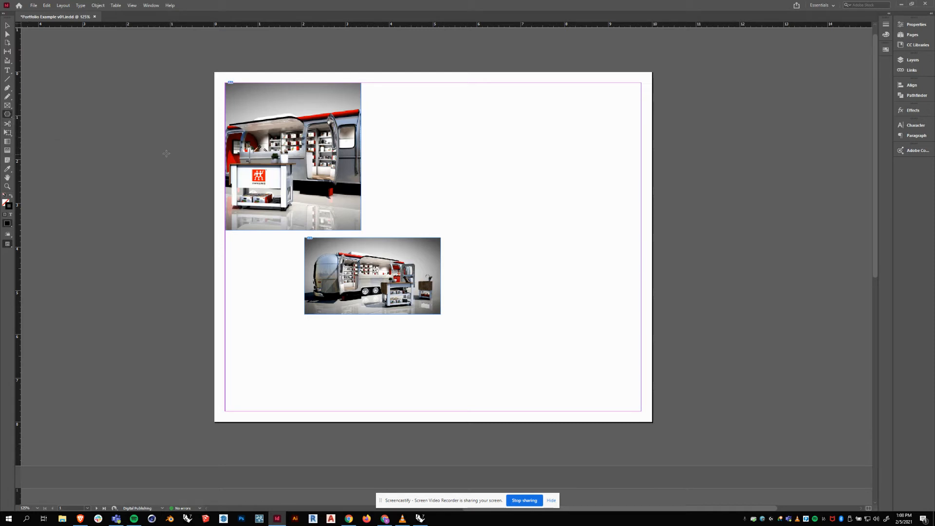
{"action": "left_click_drag", "start_coordinate": [485, 151], "coordinate": [591, 273]}
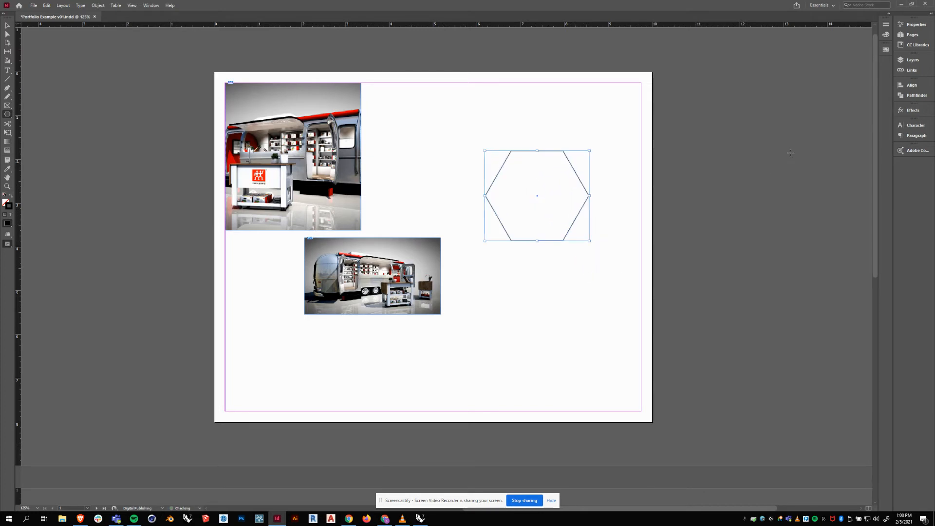
Move the hexagon up and left and bring up its Properties panel.
{"action": "key", "text": "v"}
{"action": "left_click_drag", "start_coordinate": [548, 153], "coordinate": [516, 120]}
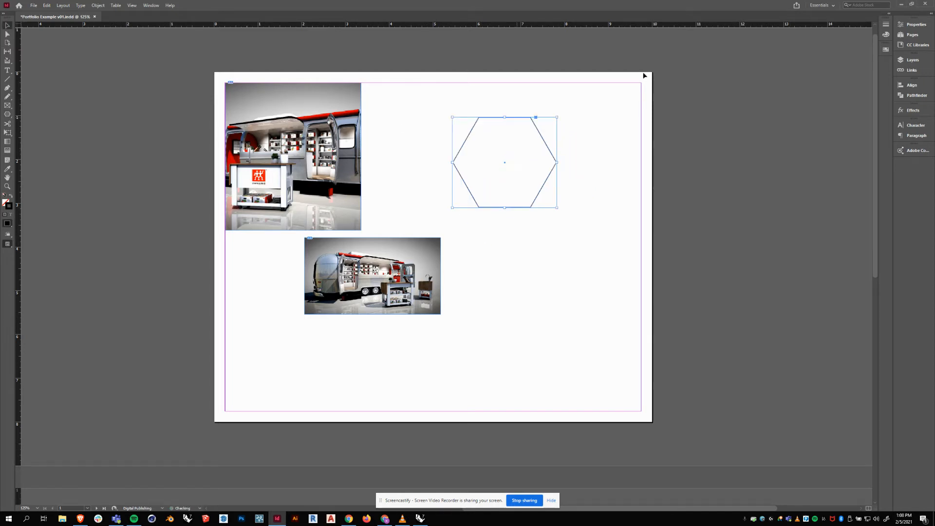
{"action": "left_click", "coordinate": [918, 25]}
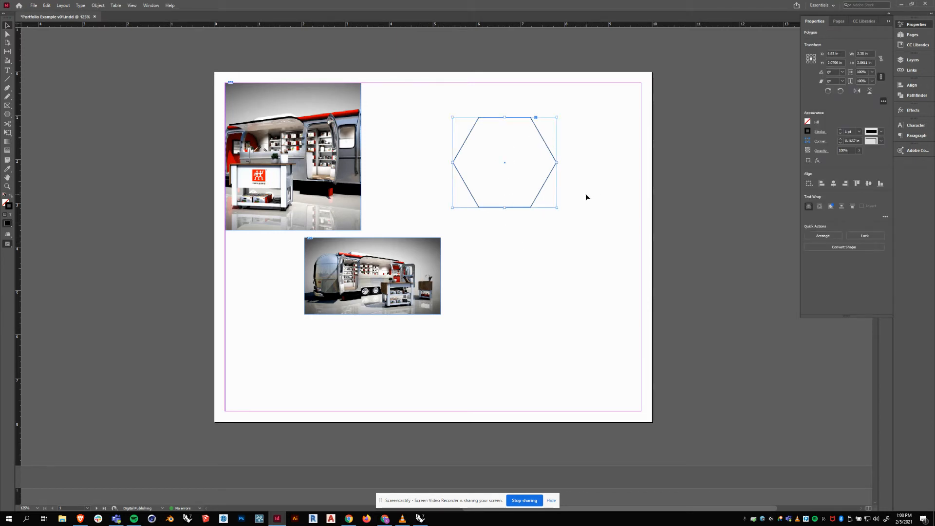
Convert the hexagon to an ellipse, flatten it, and move it left and down.
{"action": "left_click", "coordinate": [817, 247]}
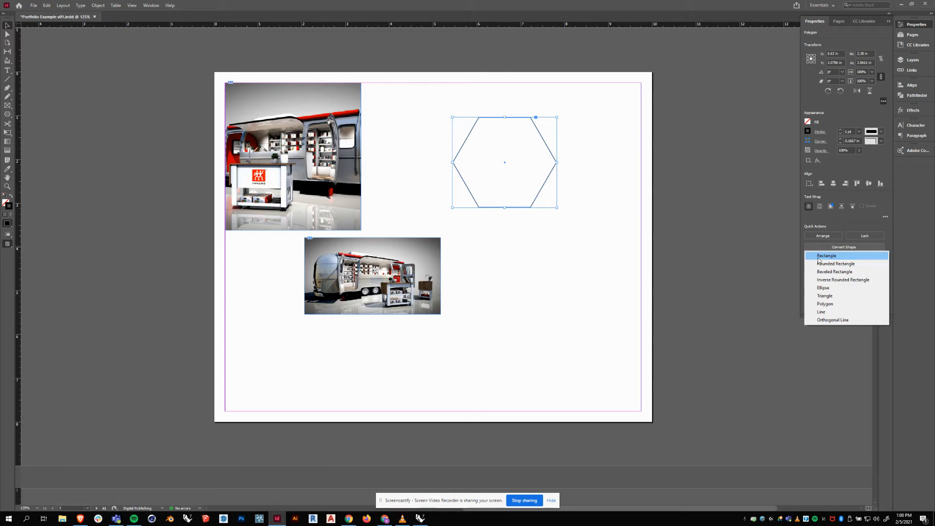
{"action": "left_click", "coordinate": [823, 288]}
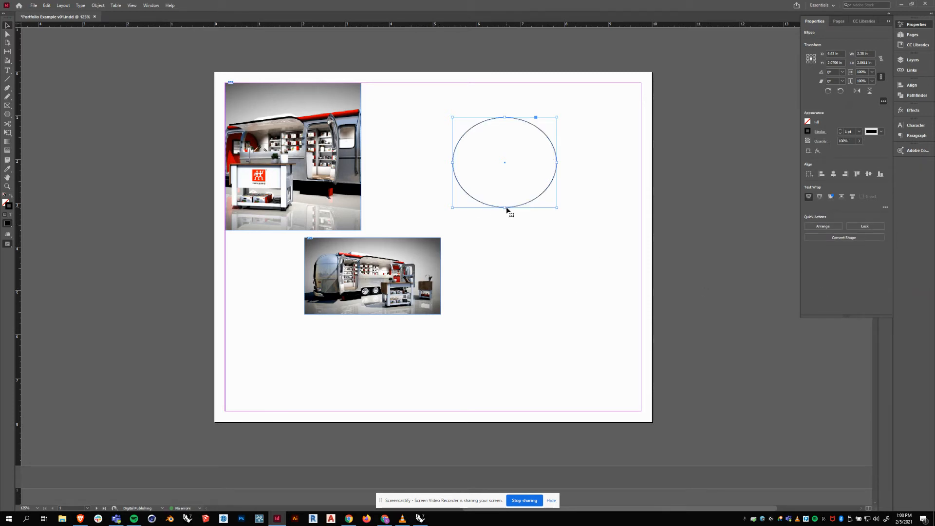
{"action": "left_click_drag", "start_coordinate": [506, 209], "coordinate": [512, 177]}
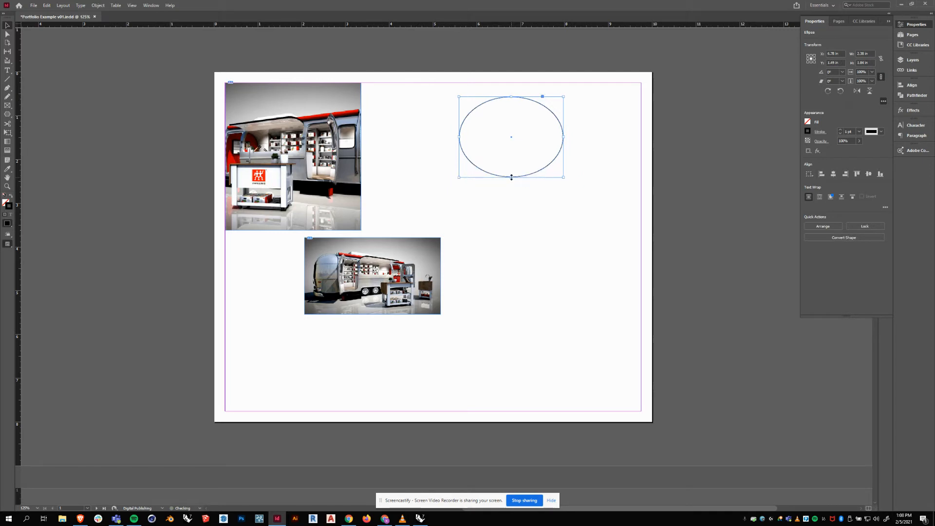
{"action": "left_click_drag", "start_coordinate": [547, 112], "coordinate": [474, 132]}
Select the ellipse and bring up the Place dialog with Ctrl+D.
{"action": "left_click", "coordinate": [579, 162]}
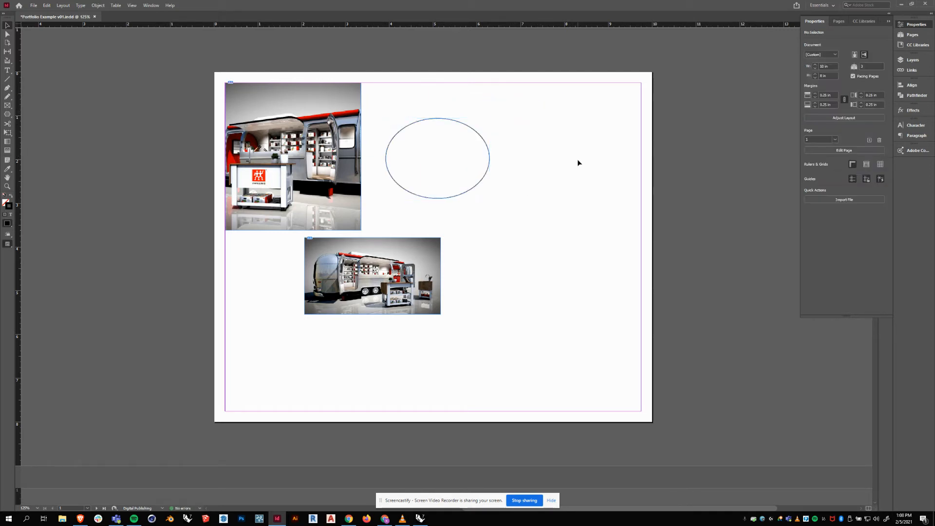
{"action": "left_click", "coordinate": [471, 192]}
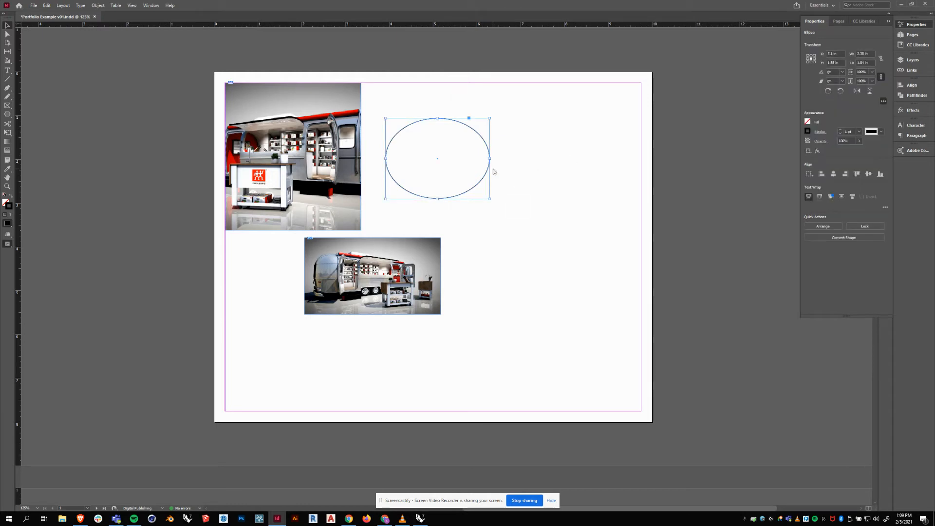
{"action": "key", "text": "ctrl+d"}
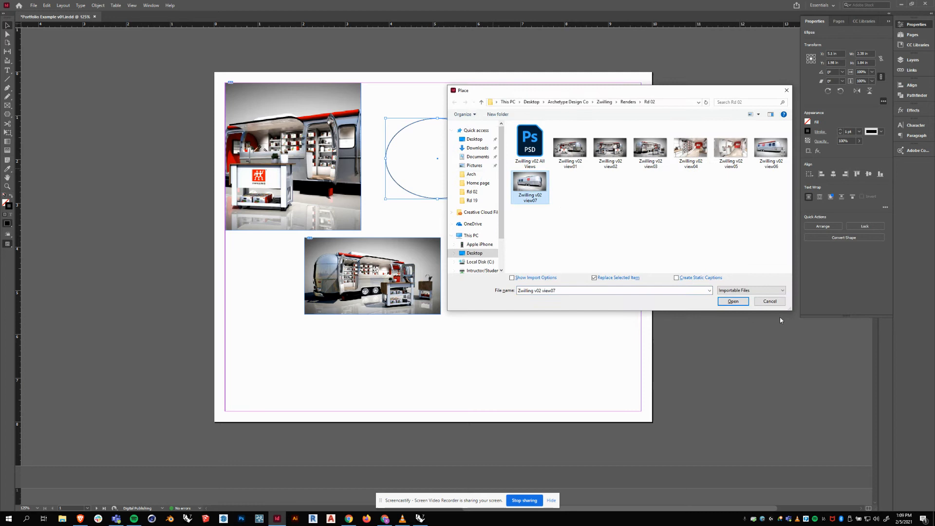
Place the Zwilling v02 view07 render into the ellipse.
{"action": "left_click", "coordinate": [733, 301]}
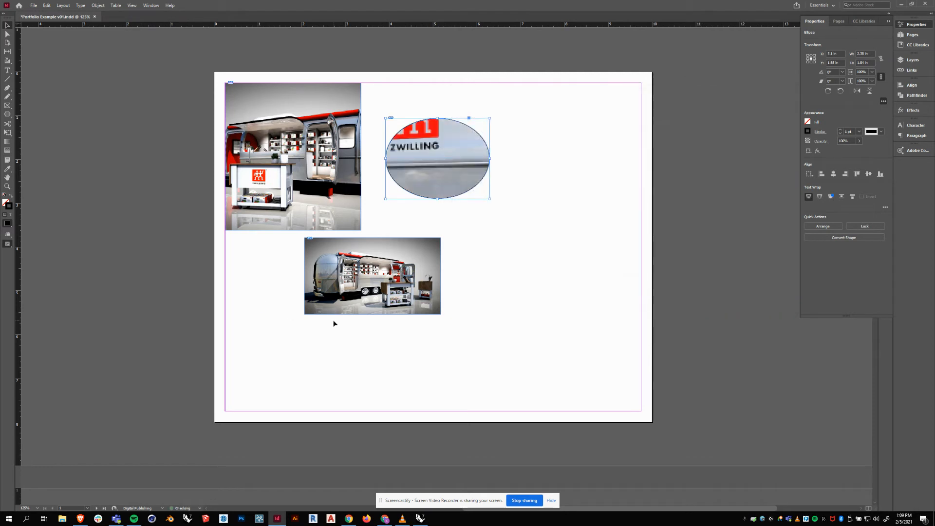
{"action": "left_click", "coordinate": [438, 158]}
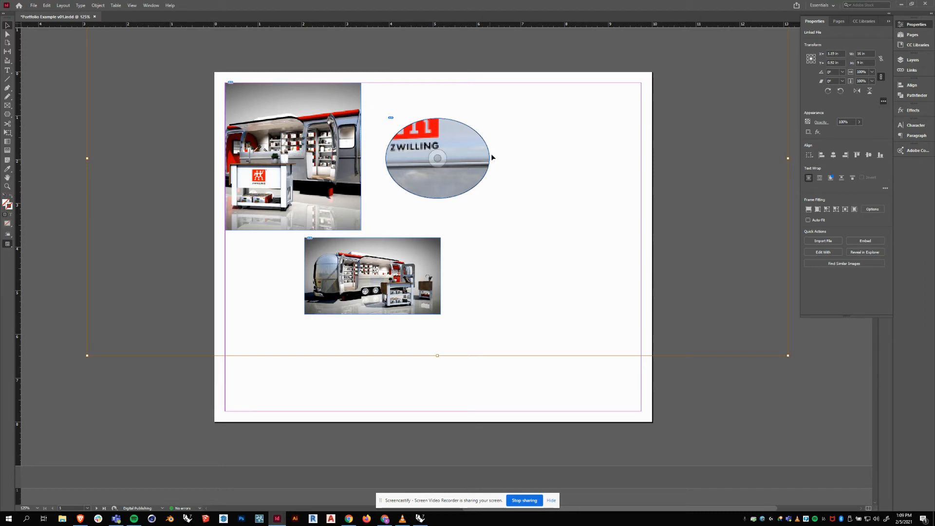
{"action": "left_click", "coordinate": [485, 197]}
{"action": "left_click", "coordinate": [452, 198]}
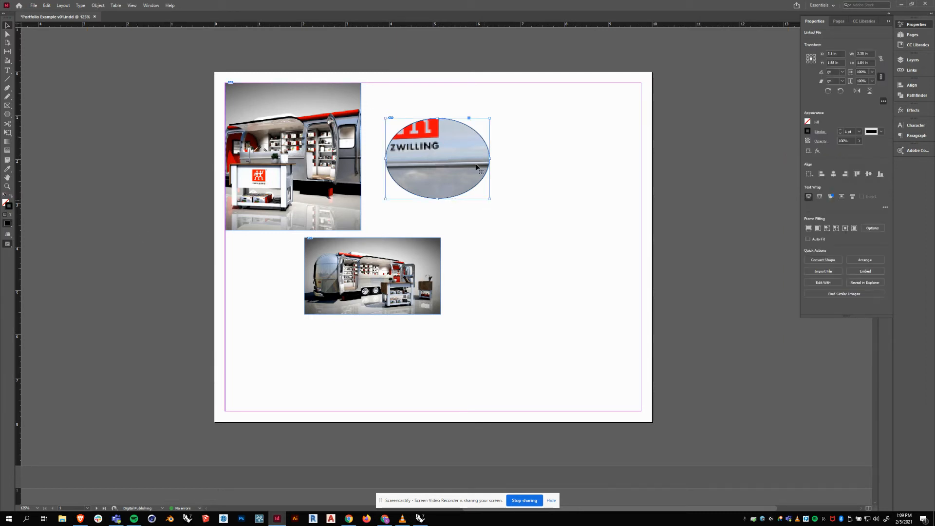
{"action": "left_click", "coordinate": [562, 157]}
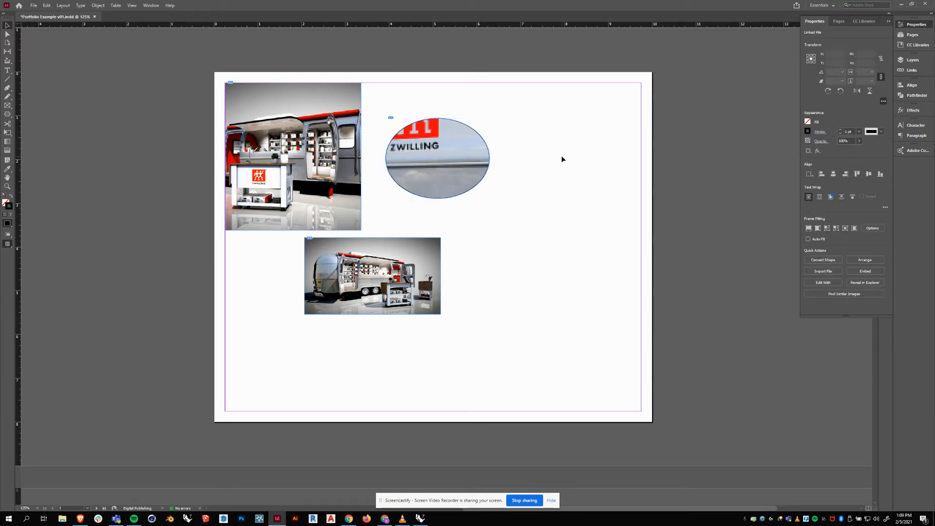
Set the ellipse image's fitting to Fill Frame Proportionally.
{"action": "left_click", "coordinate": [477, 142]}
{"action": "right_click", "coordinate": [472, 160]}
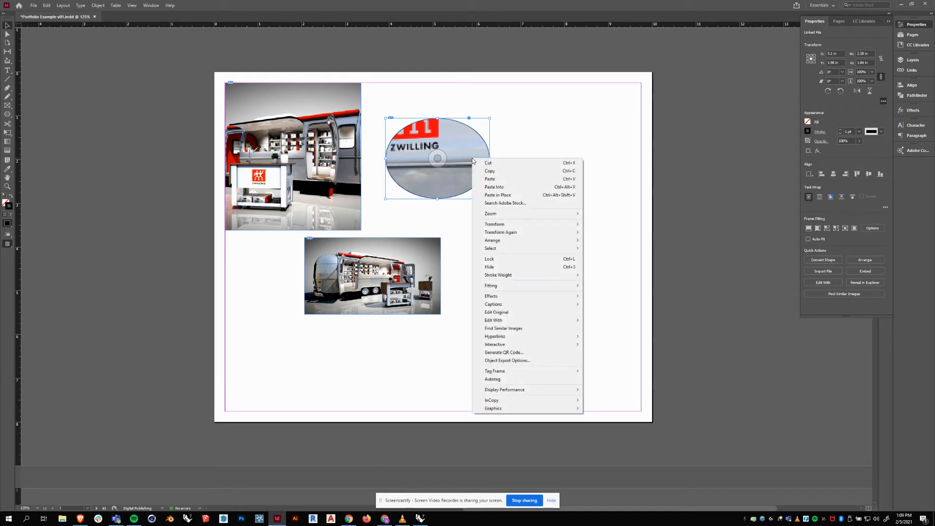
{"action": "mouse_move", "coordinate": [506, 290]}
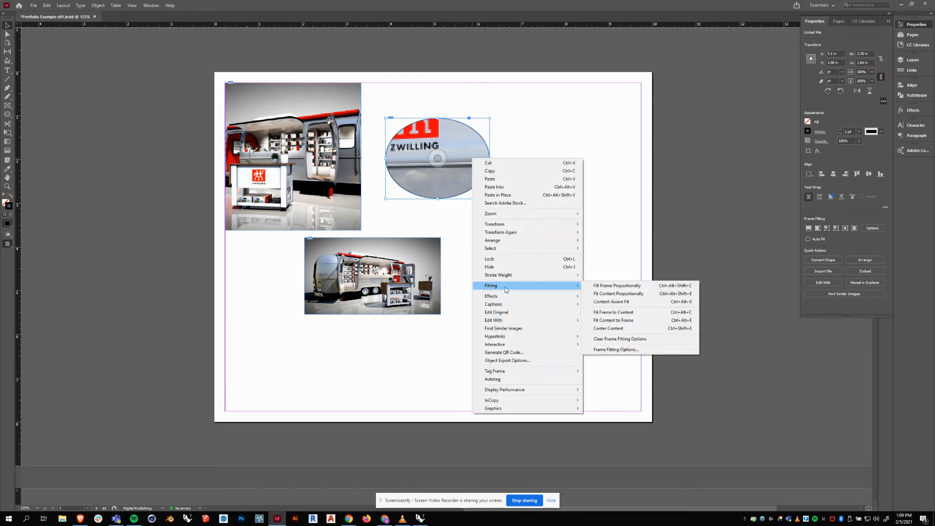
{"action": "left_click", "coordinate": [654, 289]}
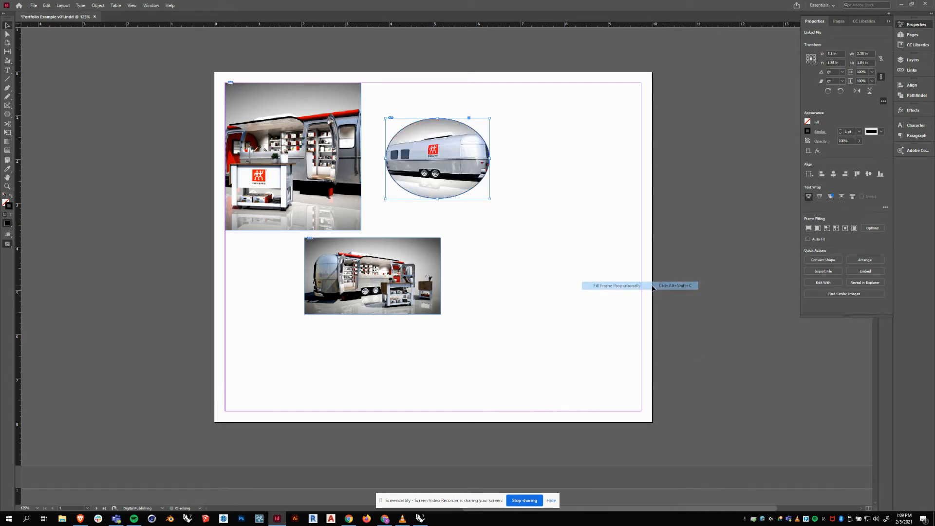
{"action": "left_click", "coordinate": [438, 159]}
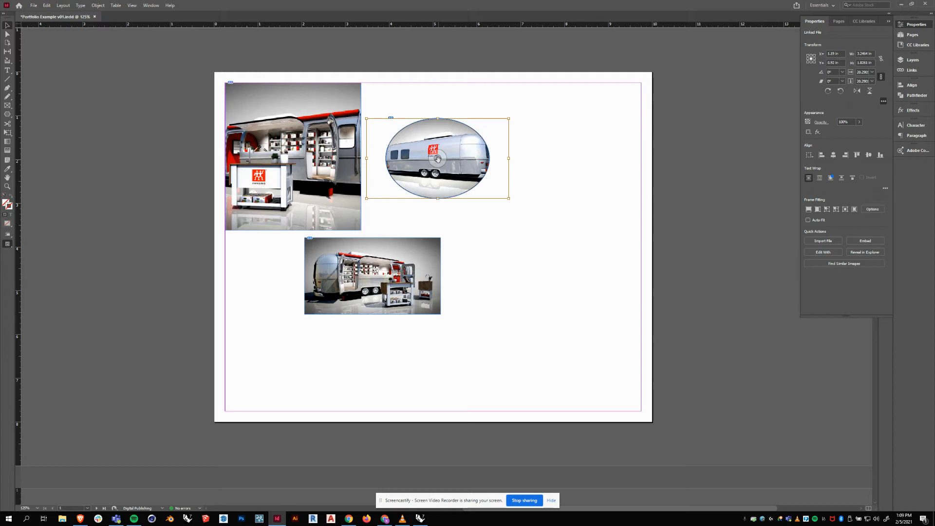
{"action": "left_click", "coordinate": [522, 166]}
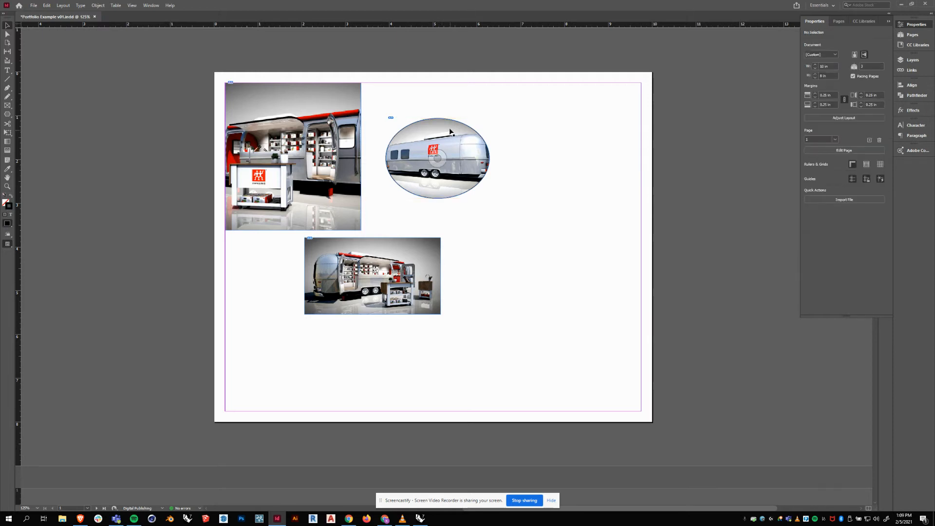
Drag the oval trailer image to the right of the tall render and reselect it.
{"action": "left_click_drag", "start_coordinate": [454, 130], "coordinate": [538, 123]}
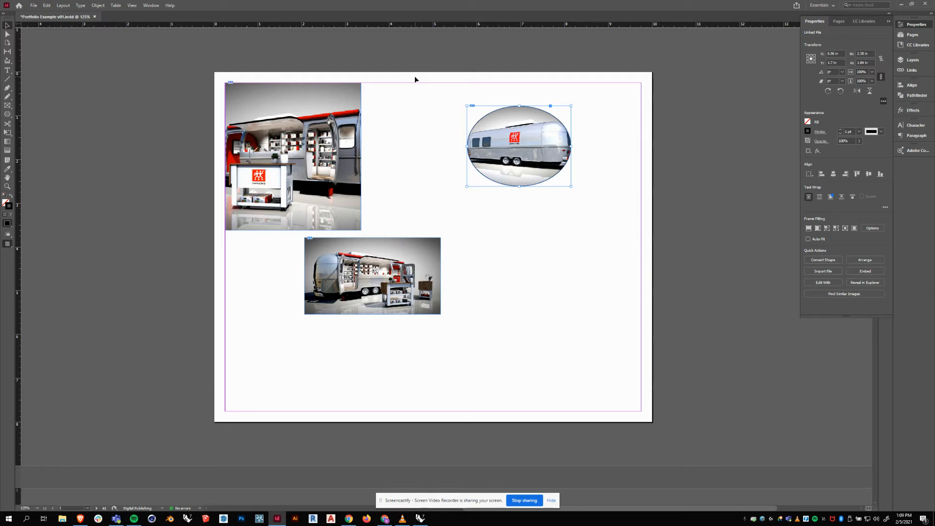
{"action": "left_click", "coordinate": [426, 144]}
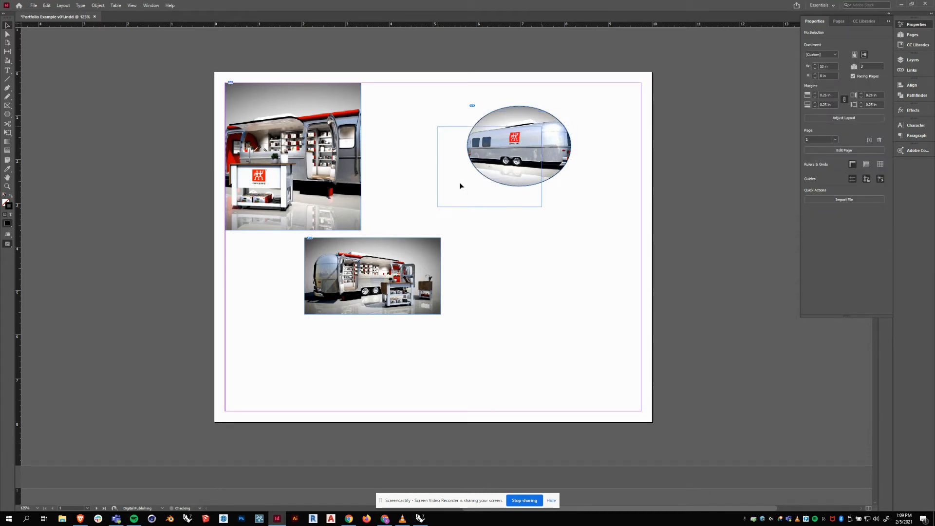
{"action": "left_click_drag", "start_coordinate": [460, 182], "coordinate": [460, 182]}
{"action": "left_click", "coordinate": [415, 142]}
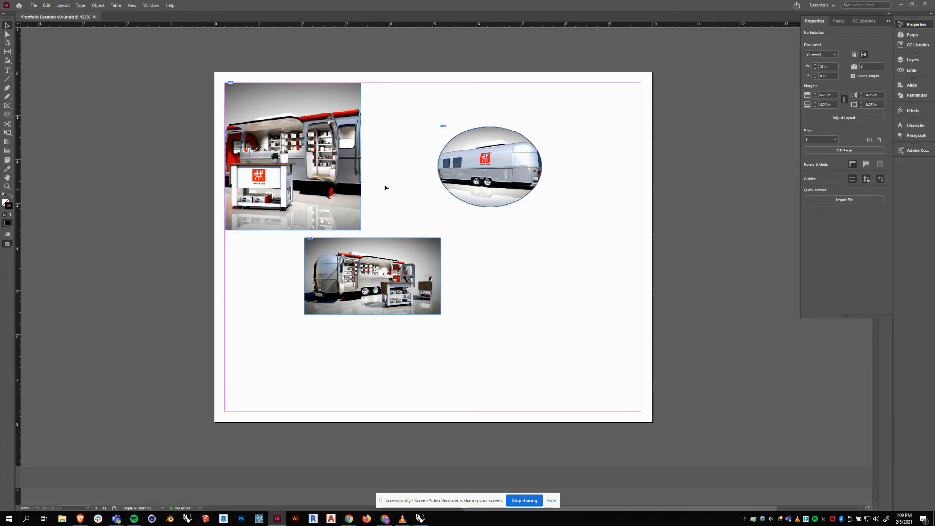
{"action": "left_click", "coordinate": [490, 165]}
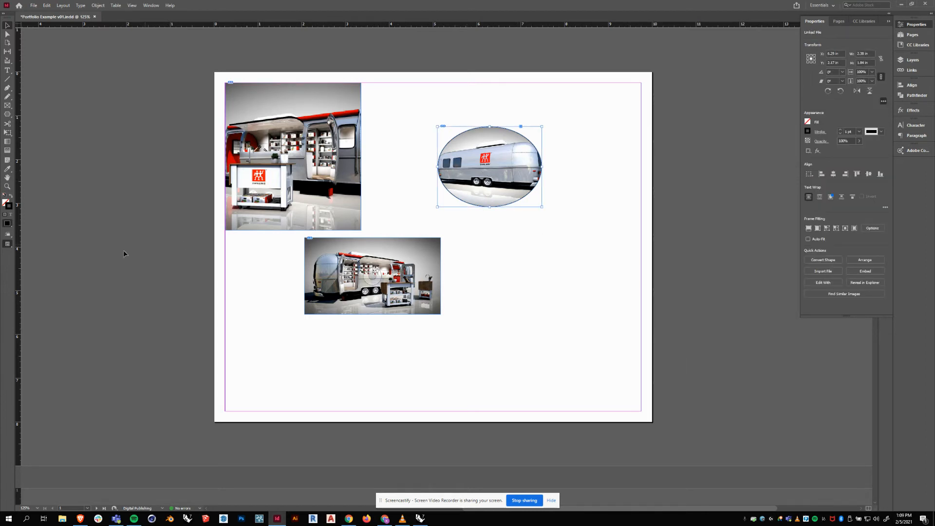
{"action": "left_click", "coordinate": [6, 203]}
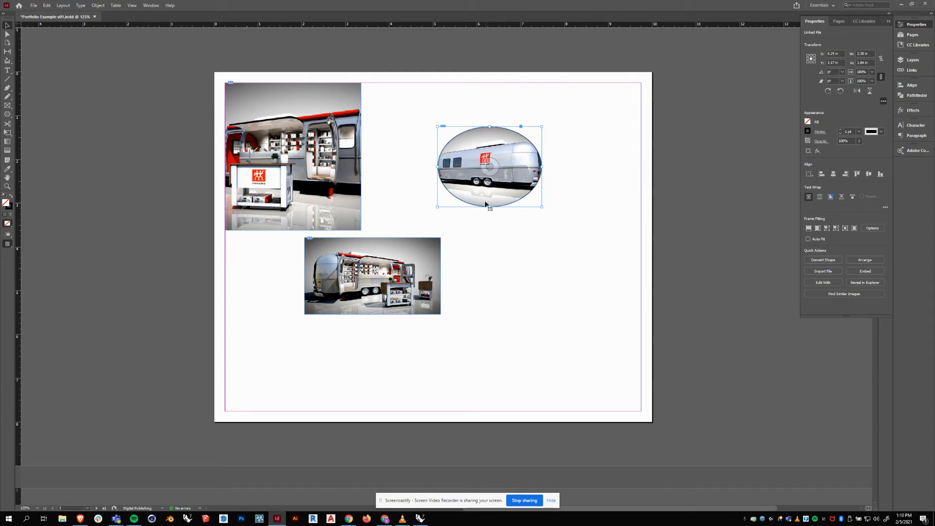
{"action": "left_click", "coordinate": [12, 209]}
{"action": "left_click", "coordinate": [8, 208]}
{"action": "left_click", "coordinate": [860, 132]}
{"action": "left_click", "coordinate": [858, 239]}
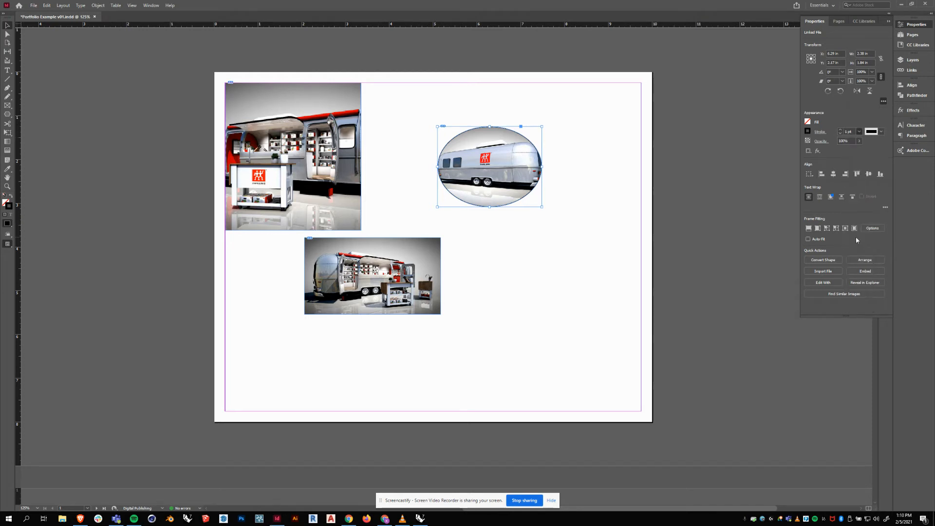
{"action": "left_click", "coordinate": [498, 256]}
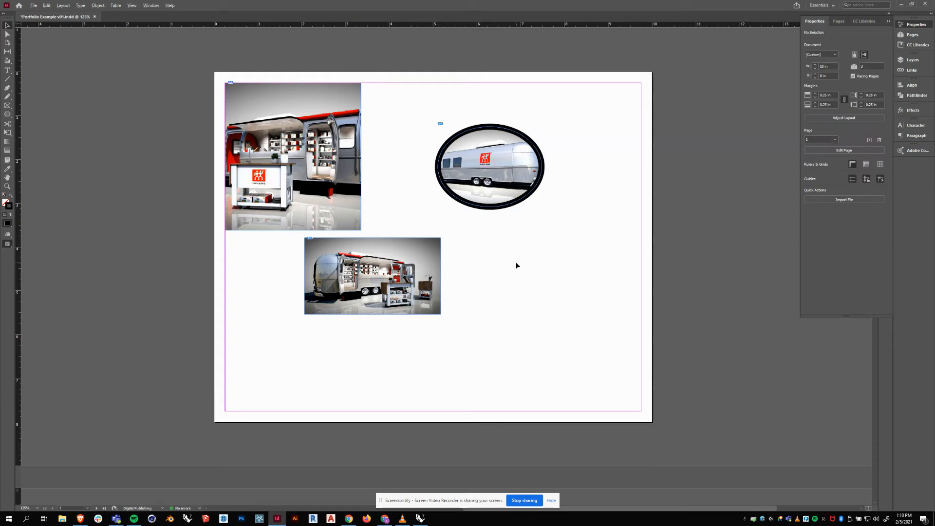
{"action": "left_click_drag", "start_coordinate": [516, 263], "coordinate": [509, 264]}
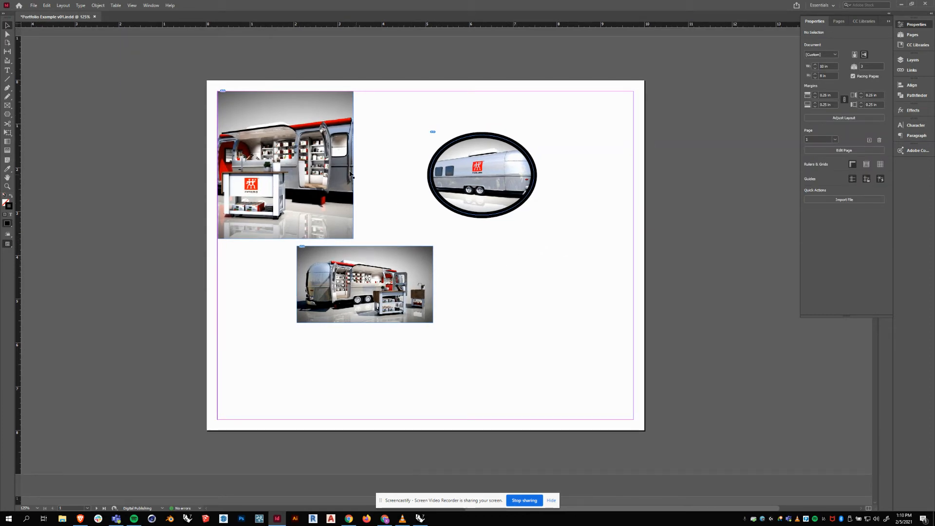
{"action": "left_click", "coordinate": [337, 168]}
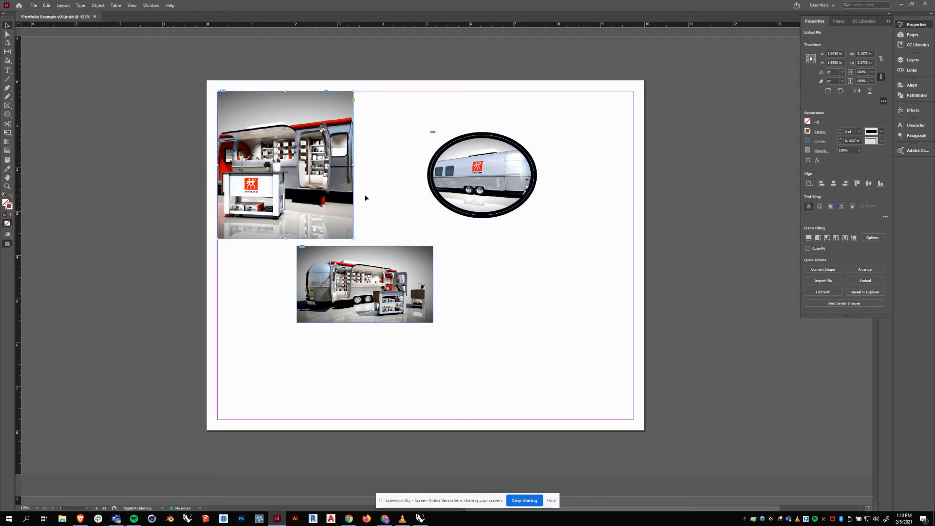
Give the top-left frame a black stroke and switch to Preview mode.
{"action": "double_click", "coordinate": [7, 205]}
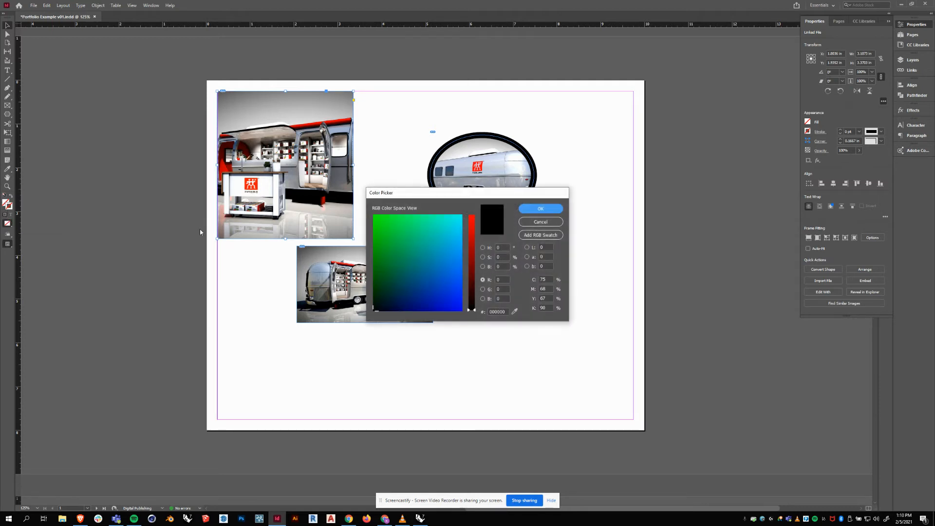
{"action": "left_click", "coordinate": [554, 212]}
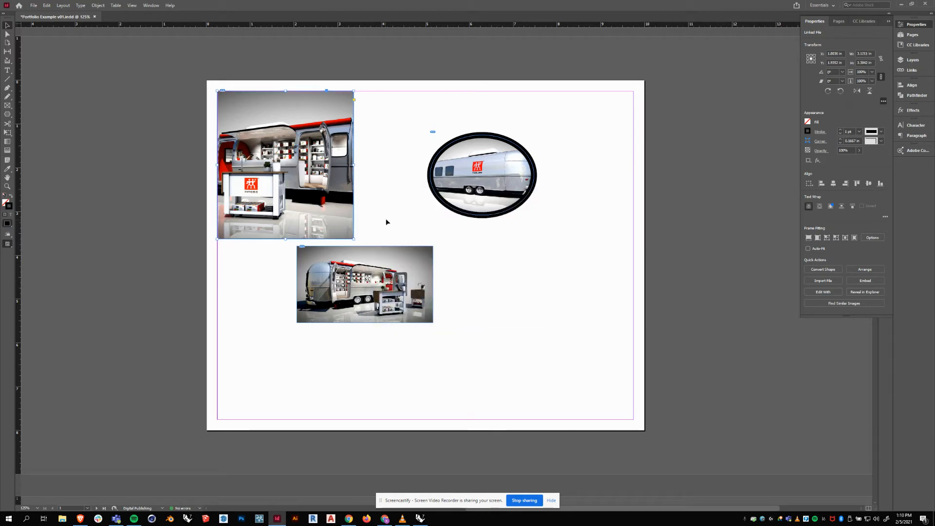
{"action": "left_click", "coordinate": [576, 307]}
{"action": "key", "text": "w"}
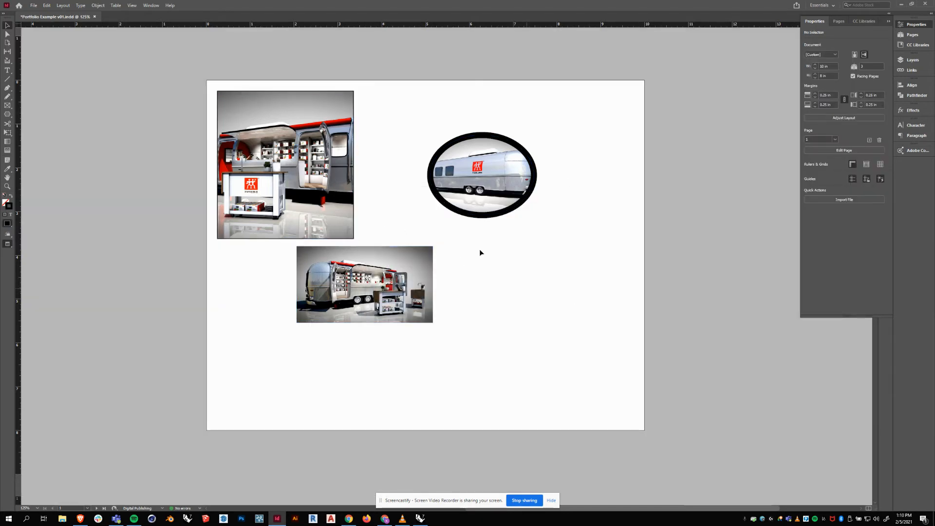
Increase the top-left frame's stroke weight to a thick border.
{"action": "left_click", "coordinate": [353, 183]}
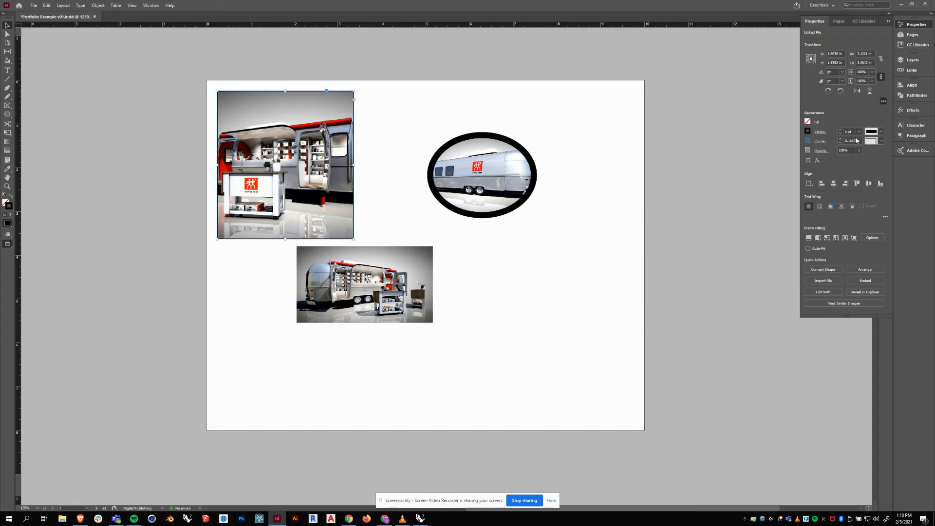
{"action": "left_click", "coordinate": [860, 132]}
{"action": "left_click", "coordinate": [859, 178]}
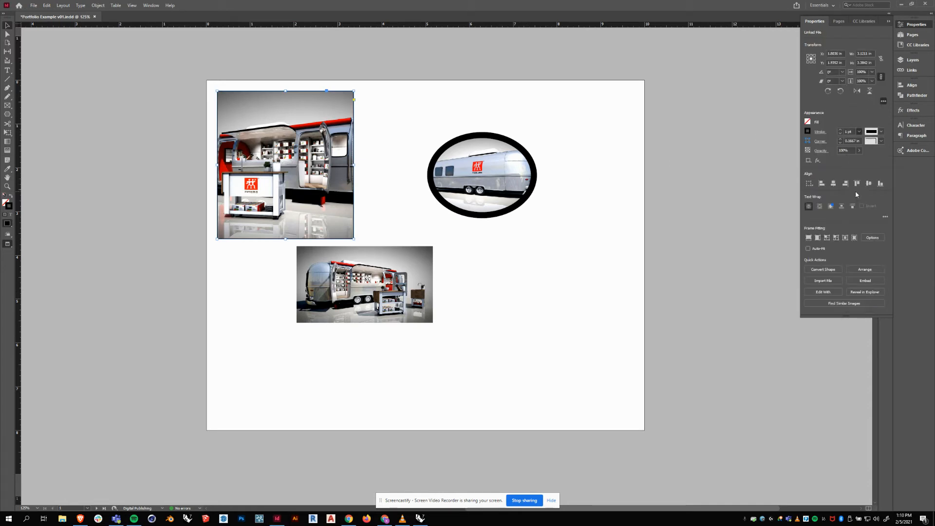
{"action": "left_click", "coordinate": [458, 274]}
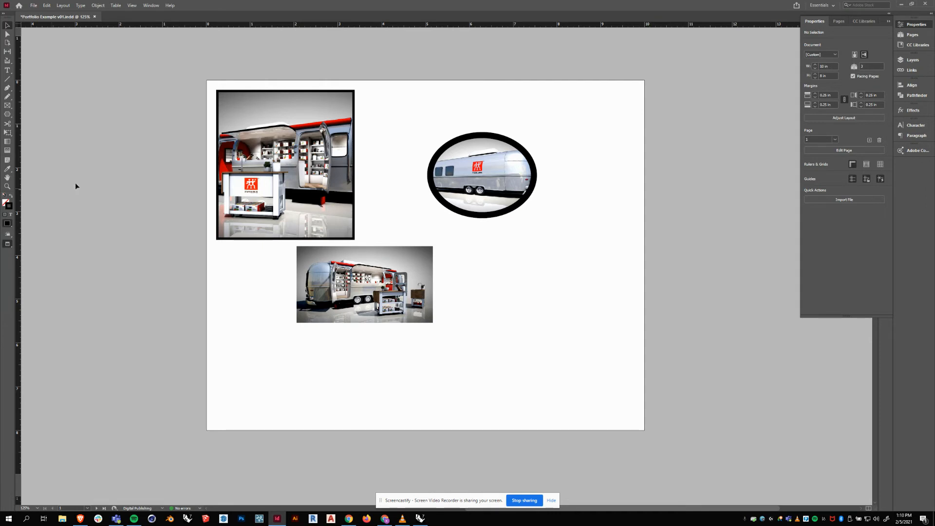
{"action": "left_click", "coordinate": [8, 205]}
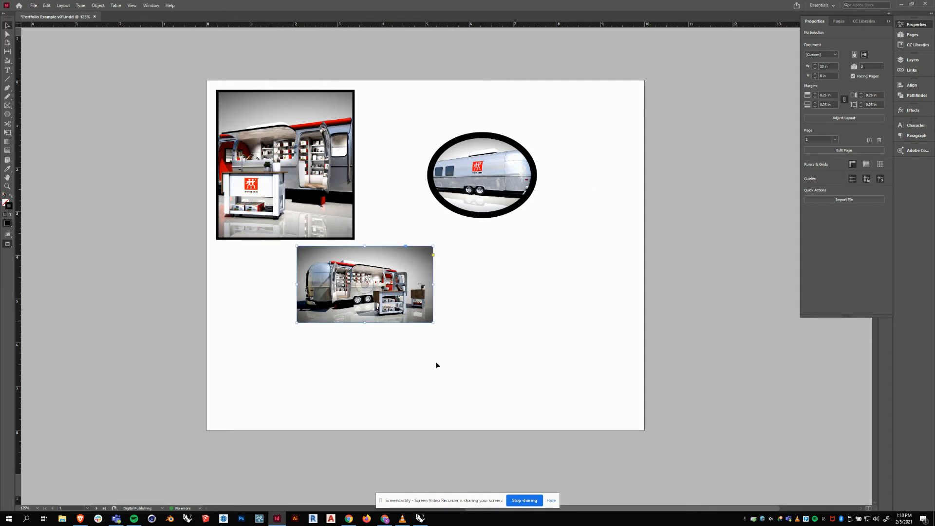
Move the lower render down-left and give its frame a bright green fill.
{"action": "left_click", "coordinate": [315, 258]}
{"action": "left_click_drag", "start_coordinate": [312, 263], "coordinate": [290, 297]}
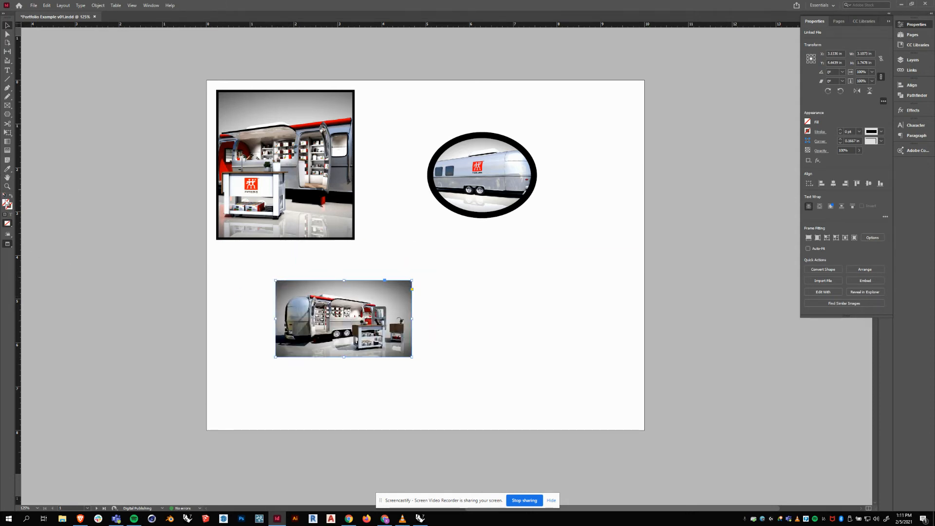
{"action": "double_click", "coordinate": [7, 203]}
{"action": "left_click", "coordinate": [374, 217]}
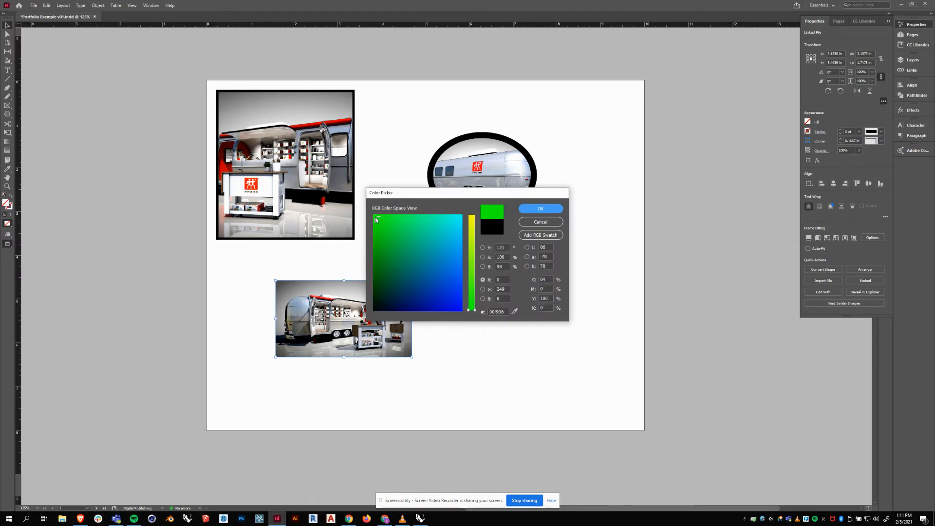
{"action": "left_click", "coordinate": [541, 210]}
{"action": "left_click", "coordinate": [470, 297]}
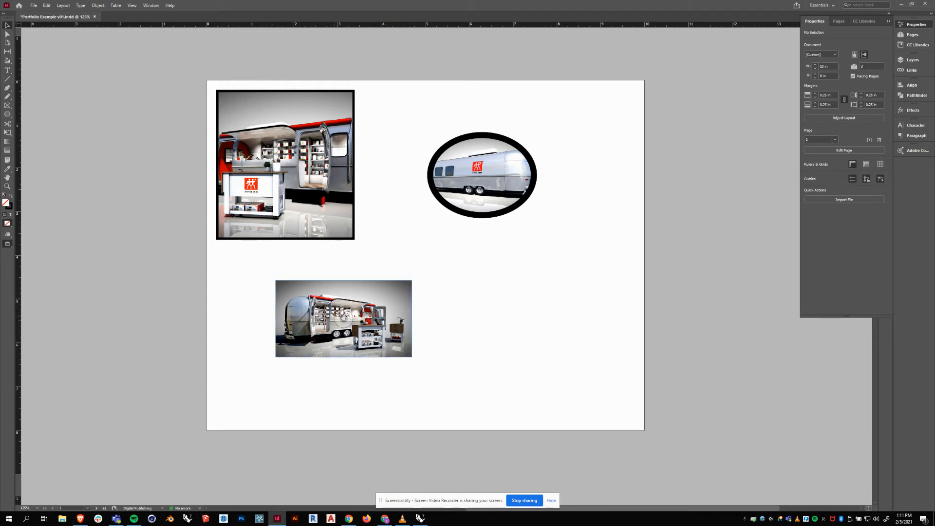
Shift the picture right to leave a narrow green strip along its left edge.
{"action": "left_click_drag", "start_coordinate": [343, 319], "coordinate": [366, 322]}
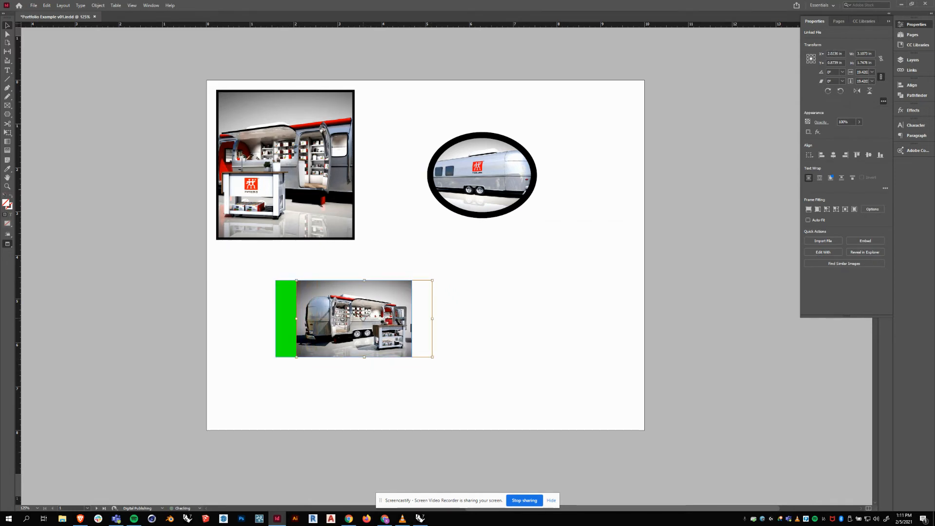
{"action": "left_click", "coordinate": [449, 311]}
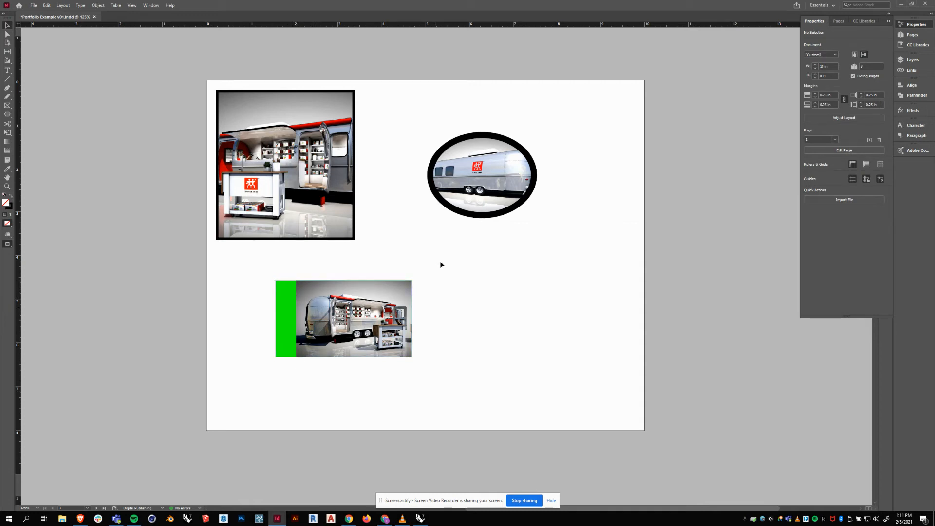
{"action": "left_click", "coordinate": [283, 320]}
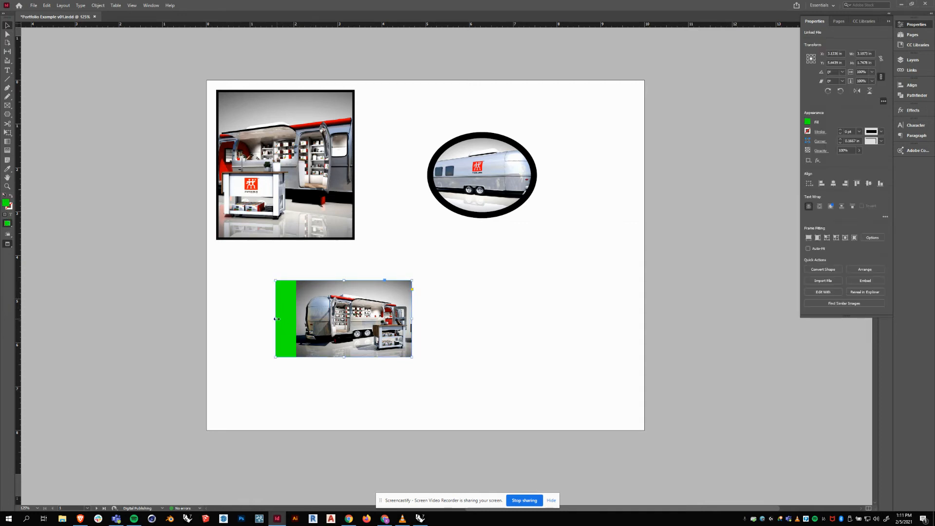
{"action": "left_click_drag", "start_coordinate": [276, 318], "coordinate": [286, 319]}
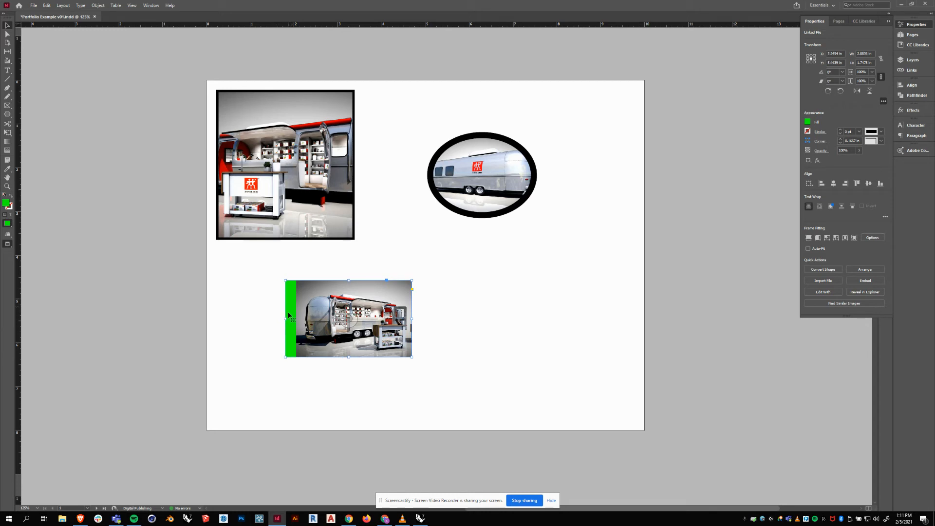
{"action": "left_click", "coordinate": [488, 305]}
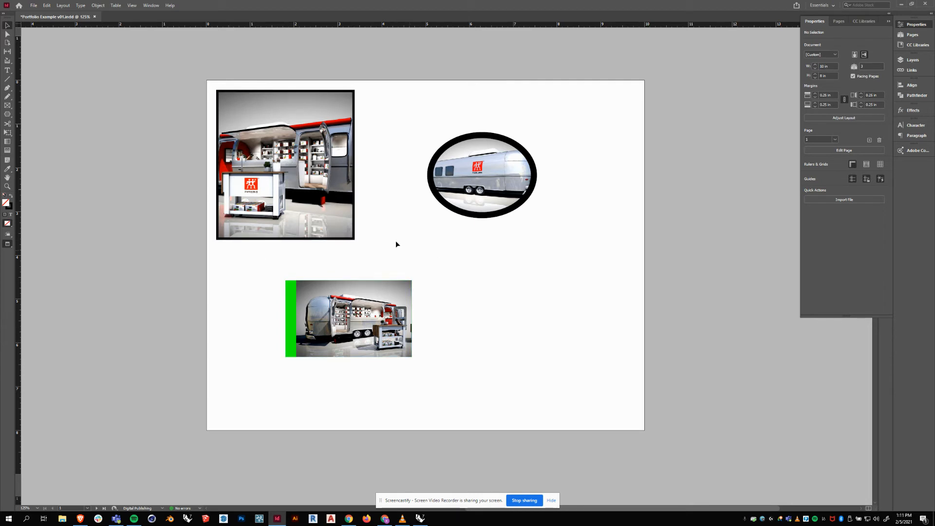
{"action": "left_click_drag", "start_coordinate": [350, 222], "coordinate": [380, 241]}
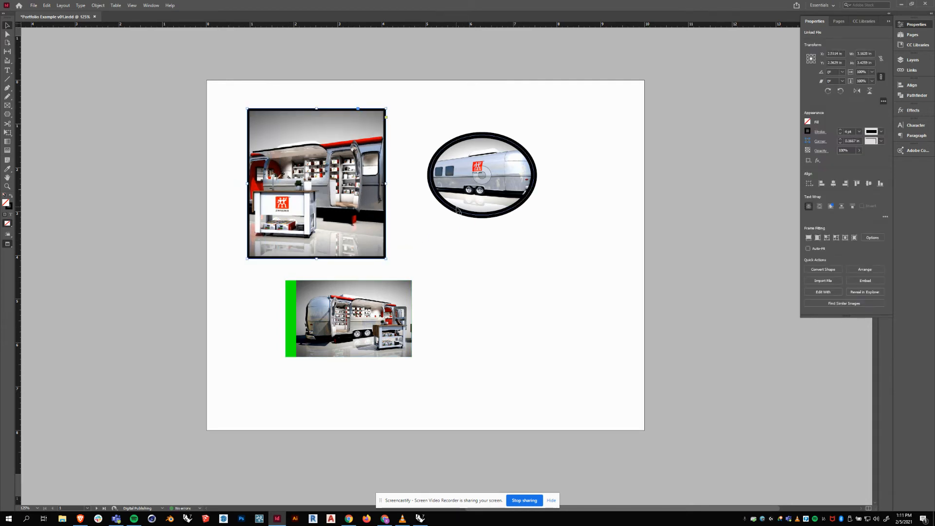
Move the oval beside the tall render and tuck the green-strip image up-left beneath it.
{"action": "left_click_drag", "start_coordinate": [457, 212], "coordinate": [426, 263]}
{"action": "left_click_drag", "start_coordinate": [376, 296], "coordinate": [360, 287]}
{"action": "left_click", "coordinate": [518, 290]}
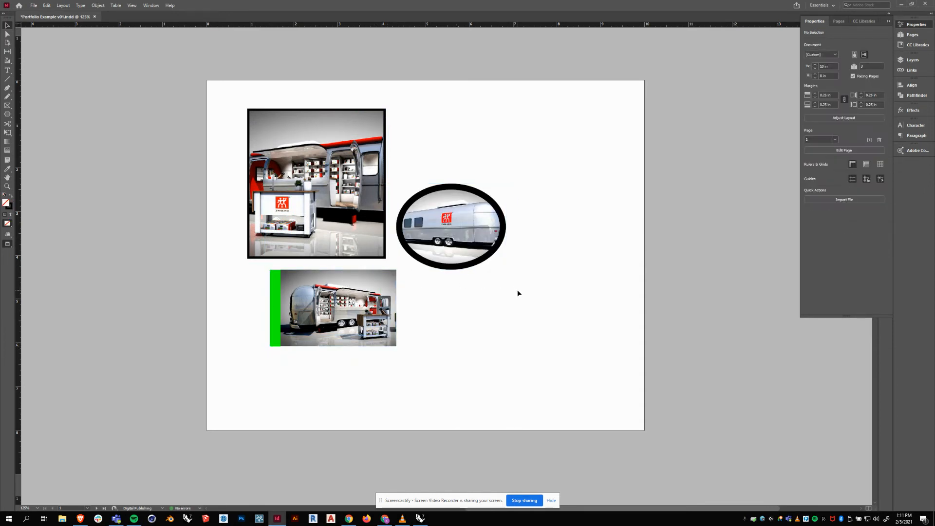
{"action": "scroll", "coordinate": [541, 312], "scroll_direction": "down", "scroll_amount": 3}
{"action": "scroll", "coordinate": [543, 314], "scroll_direction": "down", "scroll_amount": 1}
{"action": "scroll", "coordinate": [542, 314], "scroll_direction": "up", "scroll_amount": 3}
{"action": "scroll", "coordinate": [545, 322], "scroll_direction": "down", "scroll_amount": 5}
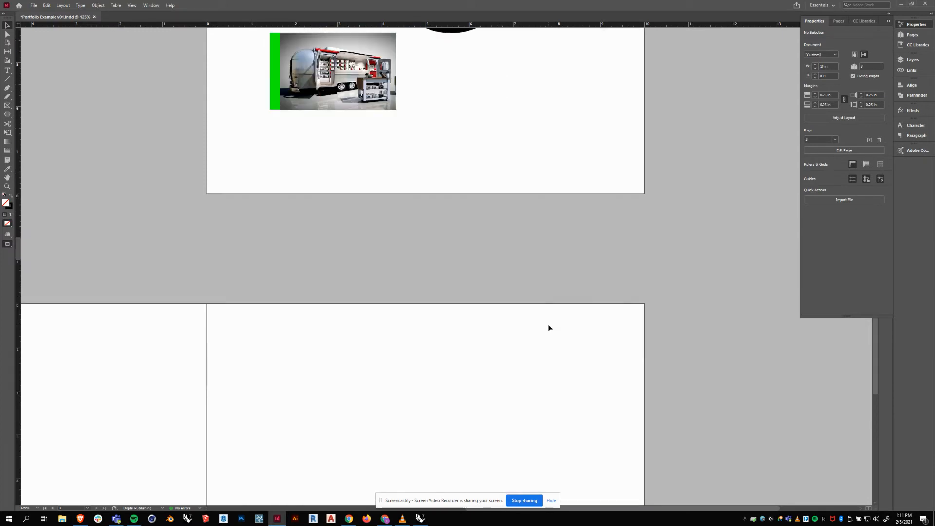
{"action": "scroll", "coordinate": [550, 329], "scroll_direction": "up", "scroll_amount": 4}
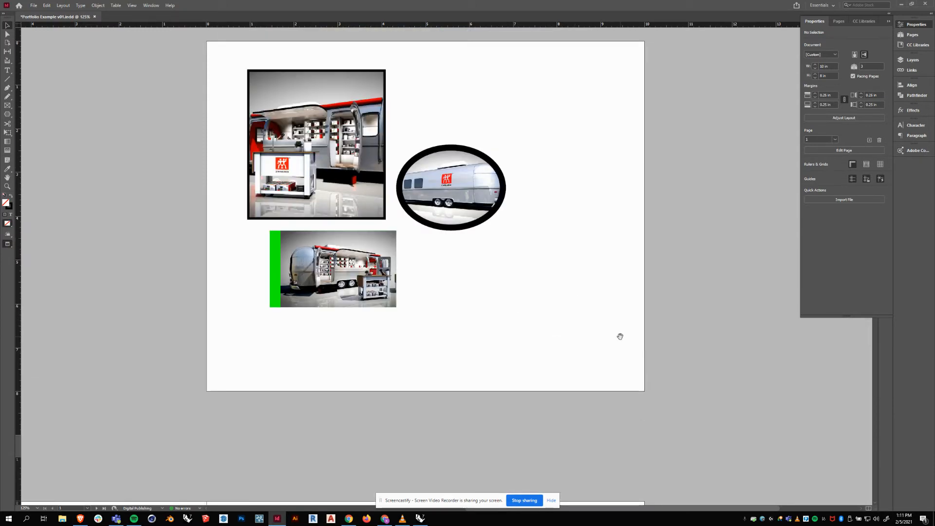
{"action": "left_click_drag", "start_coordinate": [603, 314], "coordinate": [559, 325]}
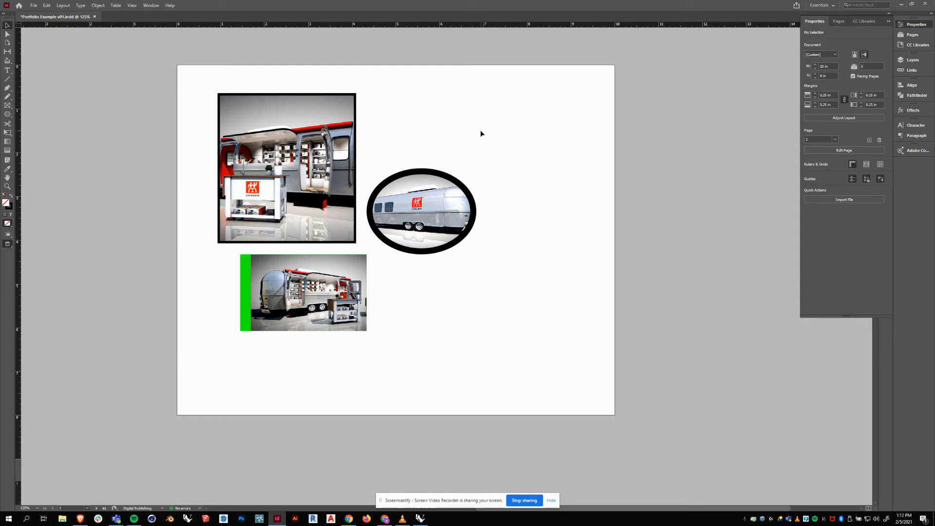
Draw a text frame right of the tall trailer image, type a one-line headline sentence, and select it.
{"action": "left_click", "coordinate": [8, 70]}
{"action": "left_click_drag", "start_coordinate": [374, 105], "coordinate": [578, 153]}
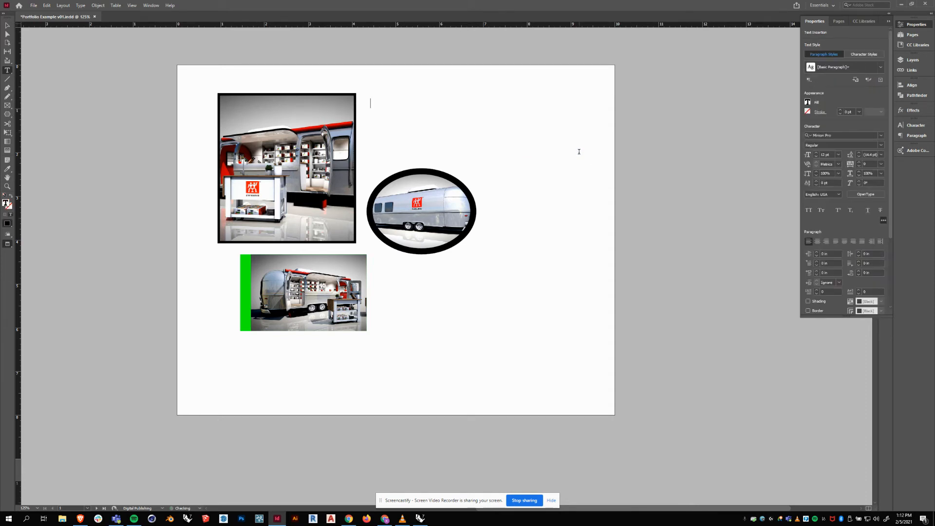
{"action": "left_click_drag", "start_coordinate": [442, 104], "coordinate": [365, 103]}
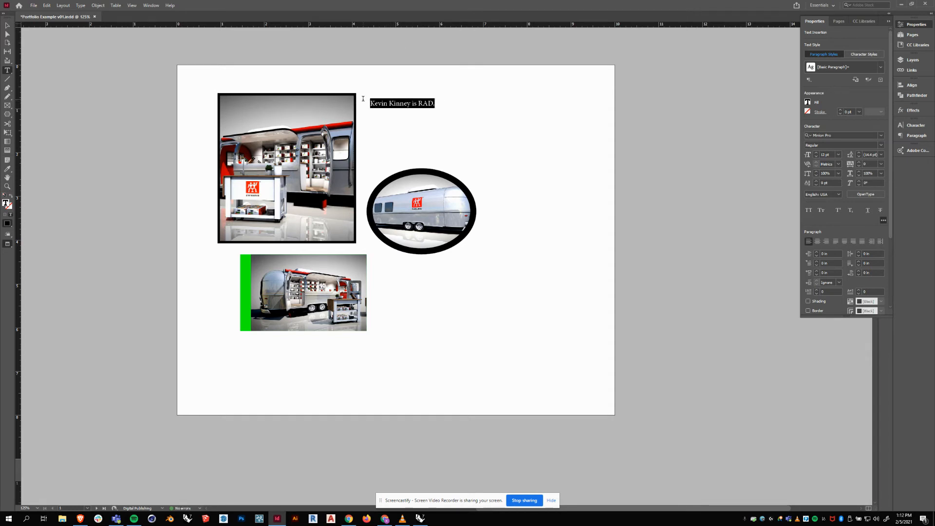
{"action": "left_click", "coordinate": [438, 121]}
{"action": "left_click_drag", "start_coordinate": [437, 102], "coordinate": [368, 104]}
Change the selected headline's font family to Facile Sans.
{"action": "left_click", "coordinate": [881, 137]}
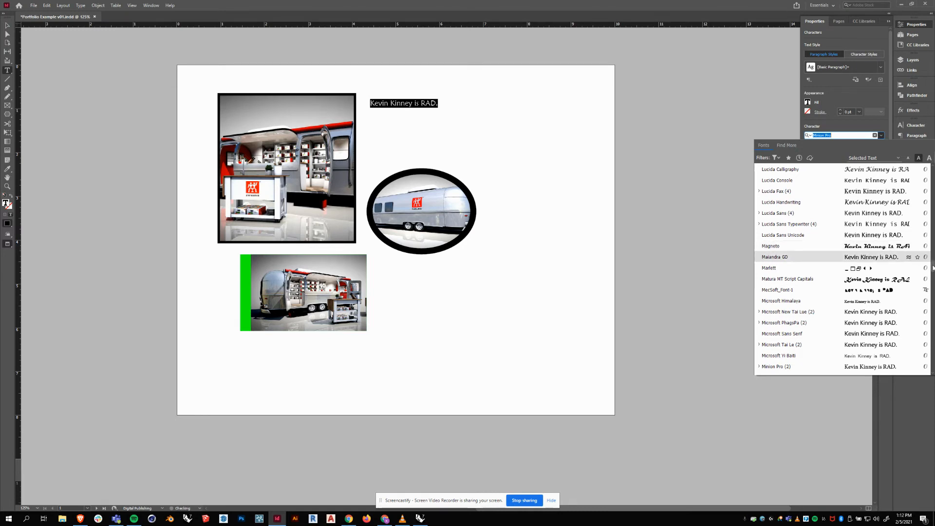
{"action": "left_click_drag", "start_coordinate": [932, 266], "coordinate": [902, 120]}
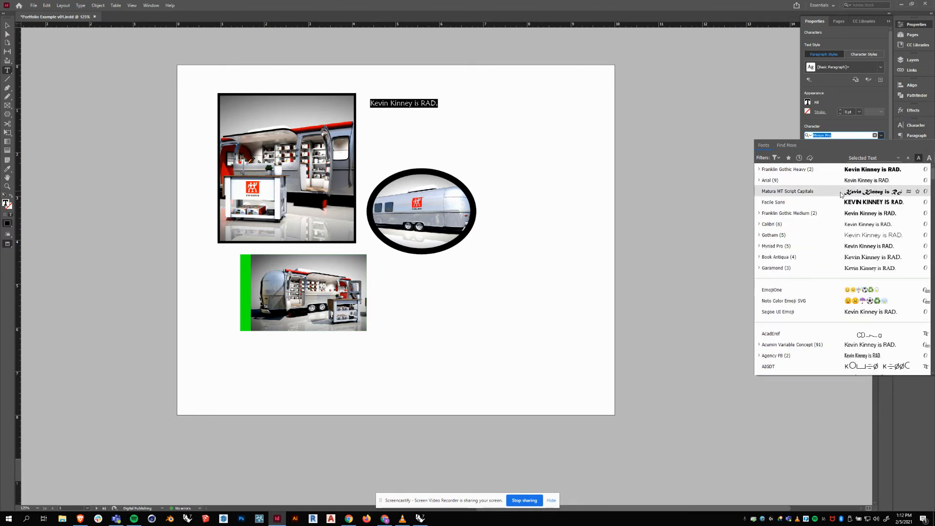
{"action": "left_click", "coordinate": [795, 203]}
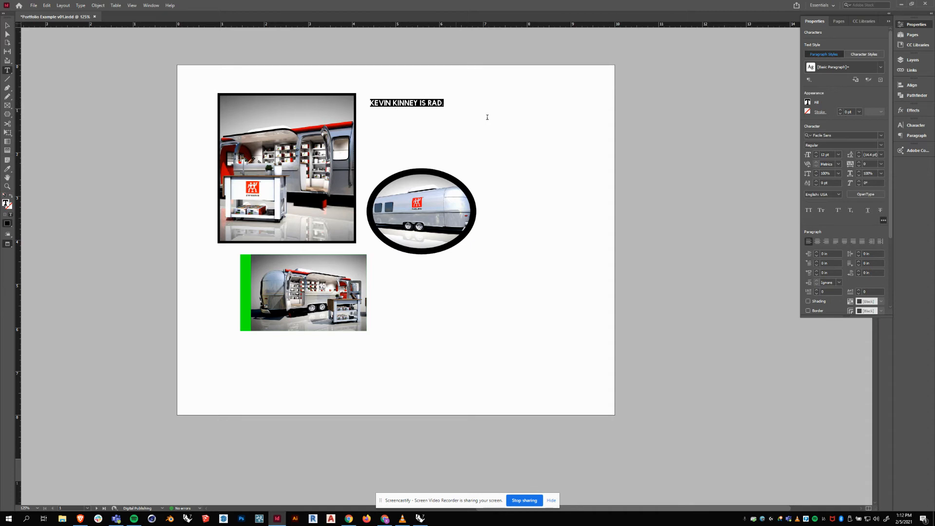
Widen the headline's letter spacing, setting tracking to 500.
{"action": "left_click", "coordinate": [881, 164]}
{"action": "left_click", "coordinate": [874, 275]}
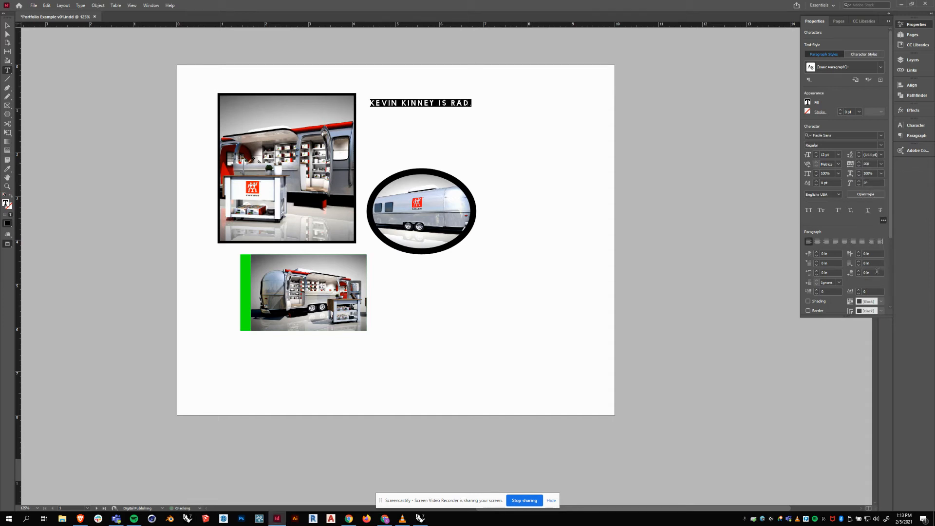
{"action": "double_click", "coordinate": [868, 164]}
{"action": "type", "text": "5"}
{"action": "key", "text": "Return"}
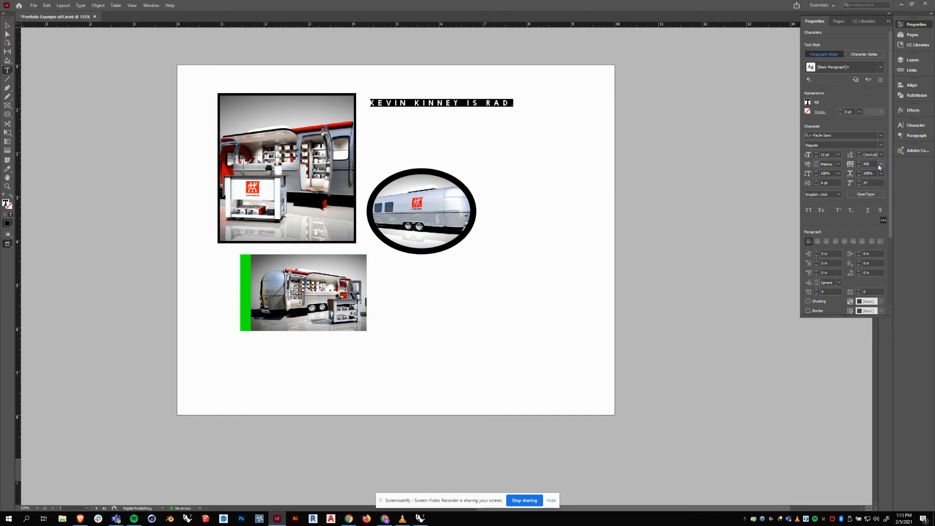
Set the headline font size to 20 pt and leave text editing.
{"action": "double_click", "coordinate": [823, 154]}
{"action": "type", "text": "20"}
{"action": "key", "text": "Return"}
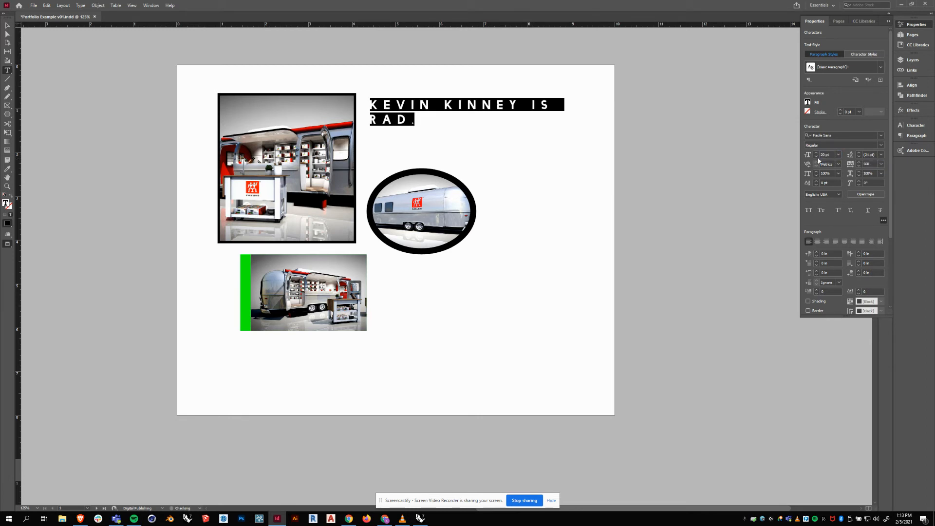
{"action": "key", "text": "Escape"}
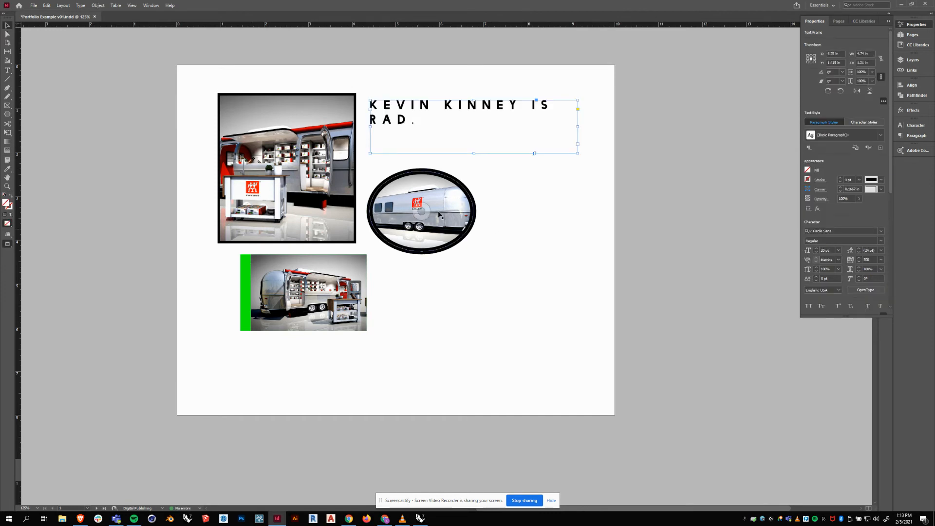
{"action": "scroll", "coordinate": [469, 118], "scroll_direction": "down", "scroll_amount": 2}
{"action": "scroll", "coordinate": [489, 117], "scroll_direction": "up", "scroll_amount": 3}
Widen the headline frame so it fits one line and move it below the photos.
{"action": "left_click", "coordinate": [493, 202]}
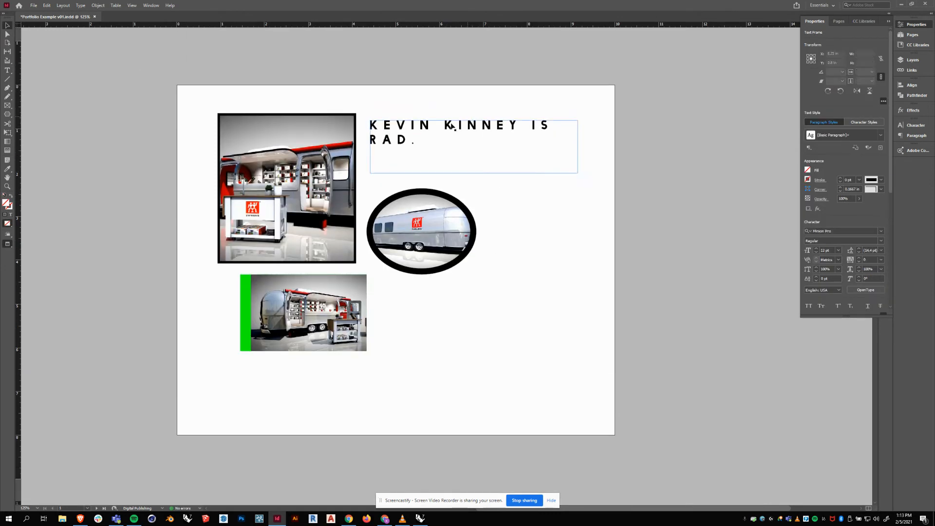
{"action": "left_click", "coordinate": [452, 126]}
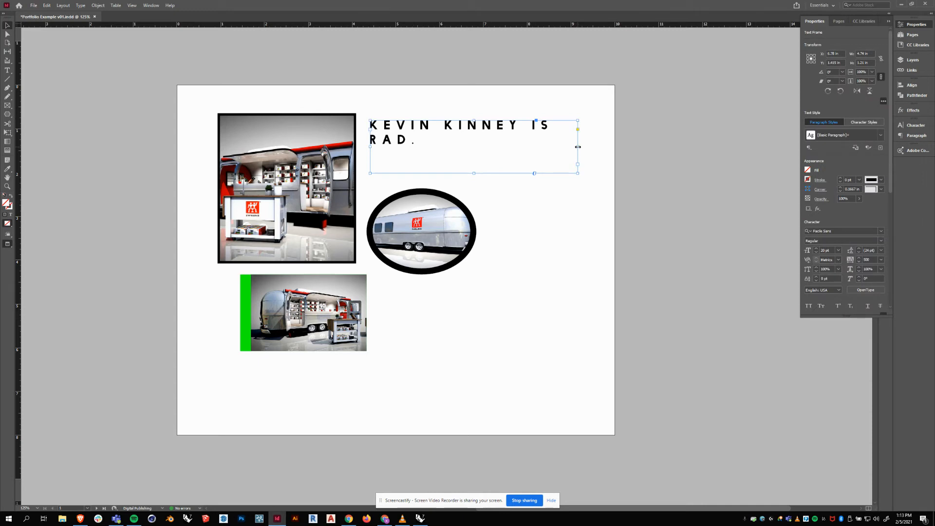
{"action": "left_click_drag", "start_coordinate": [578, 147], "coordinate": [634, 147]}
{"action": "left_click_drag", "start_coordinate": [422, 130], "coordinate": [414, 140]}
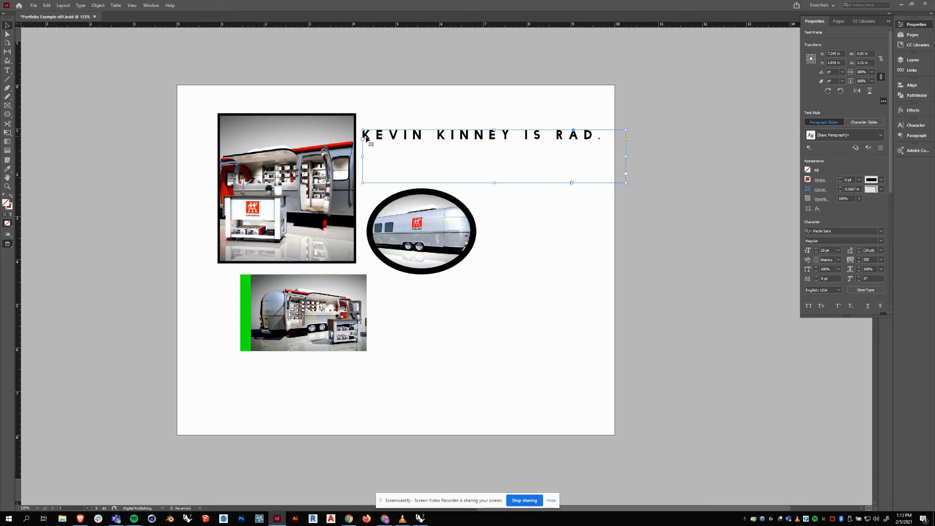
{"action": "left_click_drag", "start_coordinate": [442, 141], "coordinate": [381, 372]}
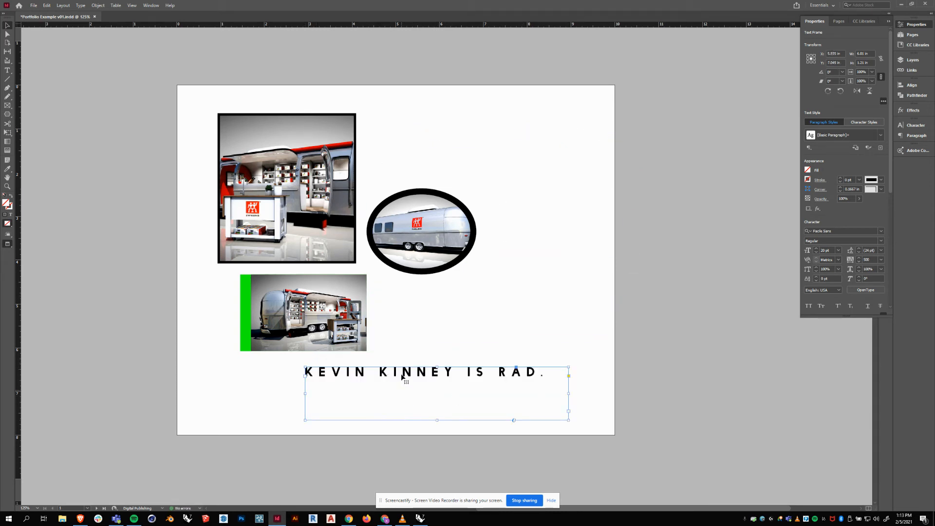
Left-align the headline text and reselect its frame.
{"action": "double_click", "coordinate": [404, 373]}
{"action": "left_click_drag", "start_coordinate": [550, 375], "coordinate": [253, 376]}
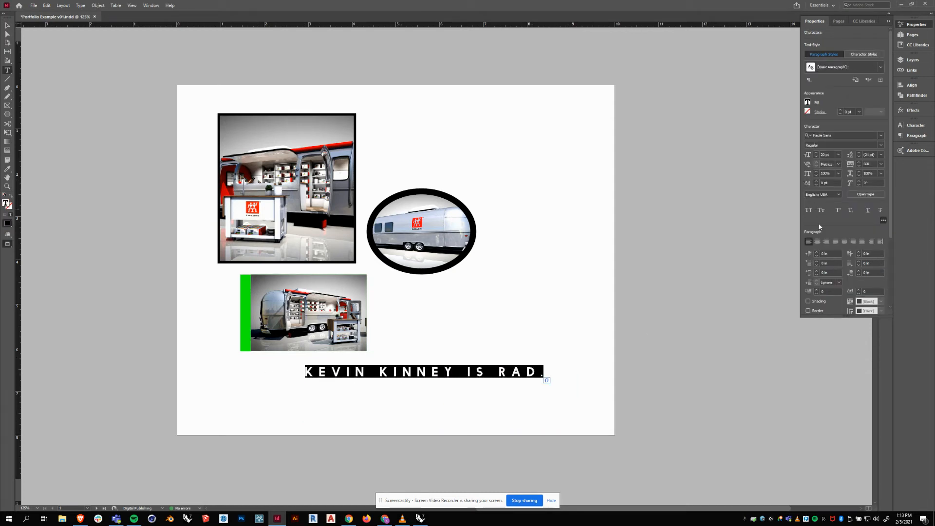
{"action": "left_click", "coordinate": [825, 242]}
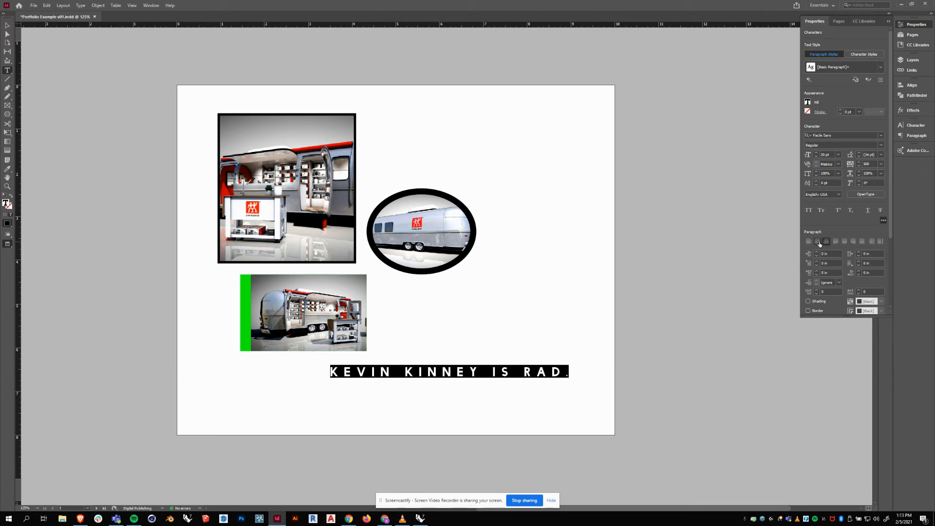
{"action": "left_click", "coordinate": [819, 242]}
{"action": "left_click", "coordinate": [809, 242]}
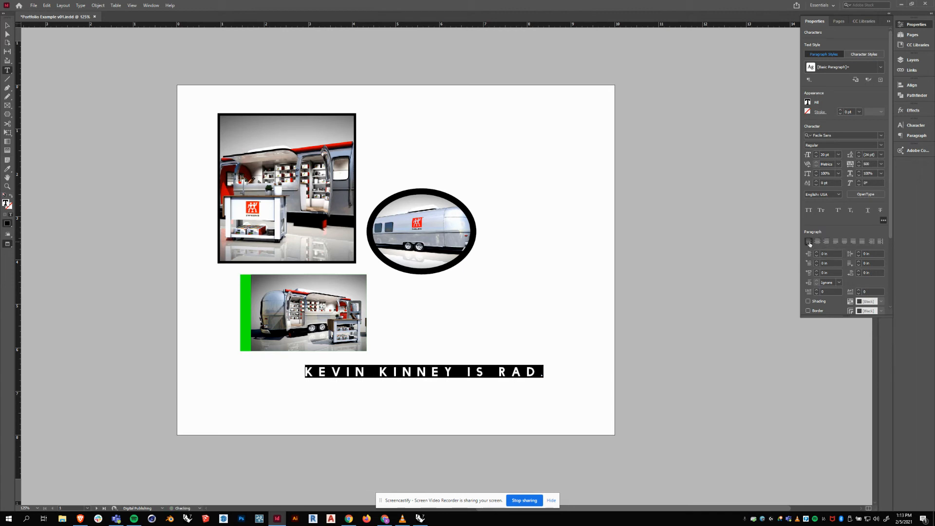
{"action": "left_click", "coordinate": [7, 24]}
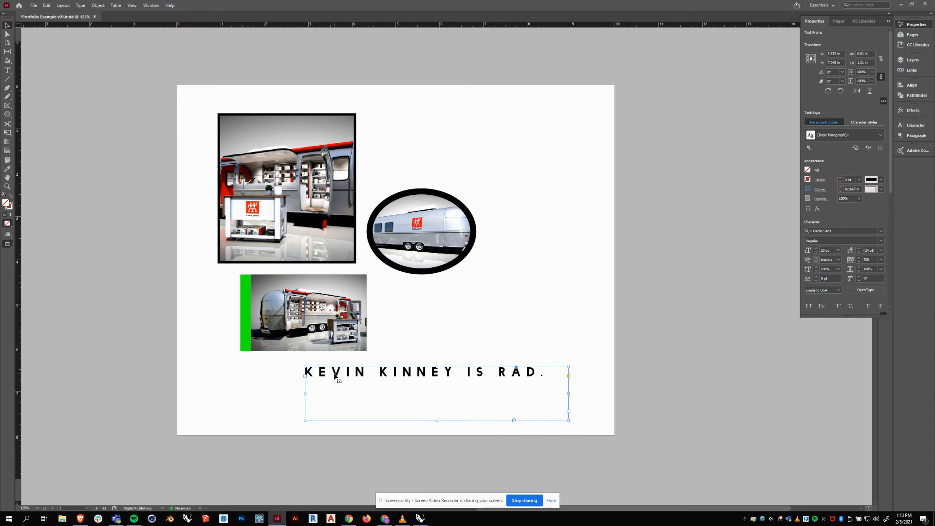
{"action": "left_click", "coordinate": [248, 384]}
{"action": "left_click", "coordinate": [348, 375]}
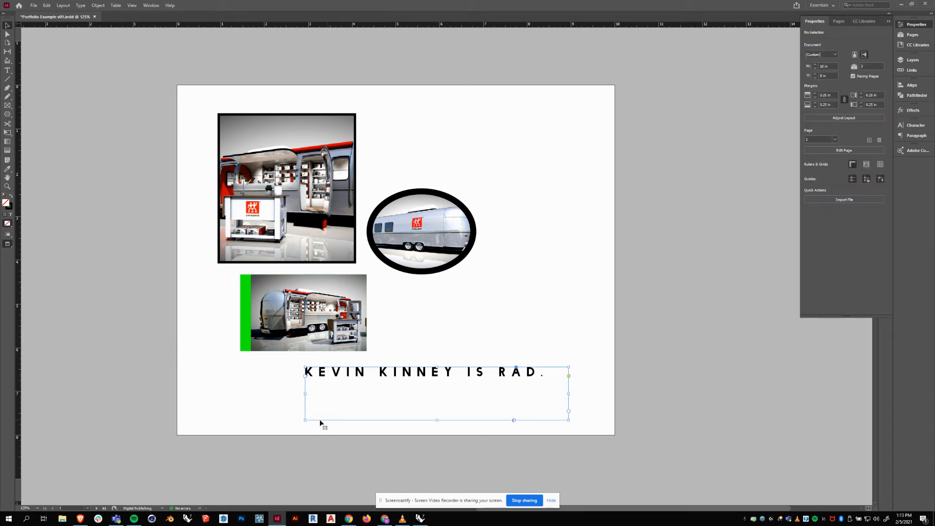
Set the headline frame's vertical justification to Center in Text Frame Options.
{"action": "right_click", "coordinate": [341, 373]}
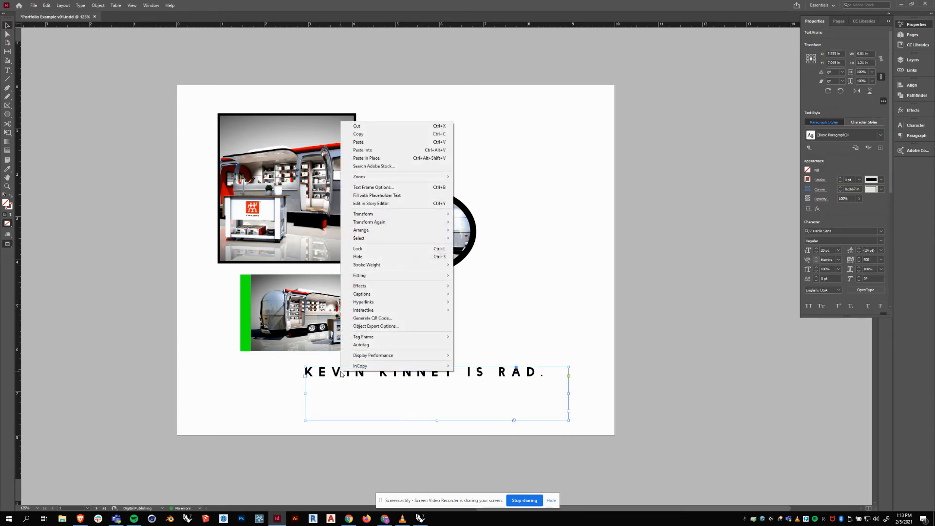
{"action": "left_click", "coordinate": [384, 189]}
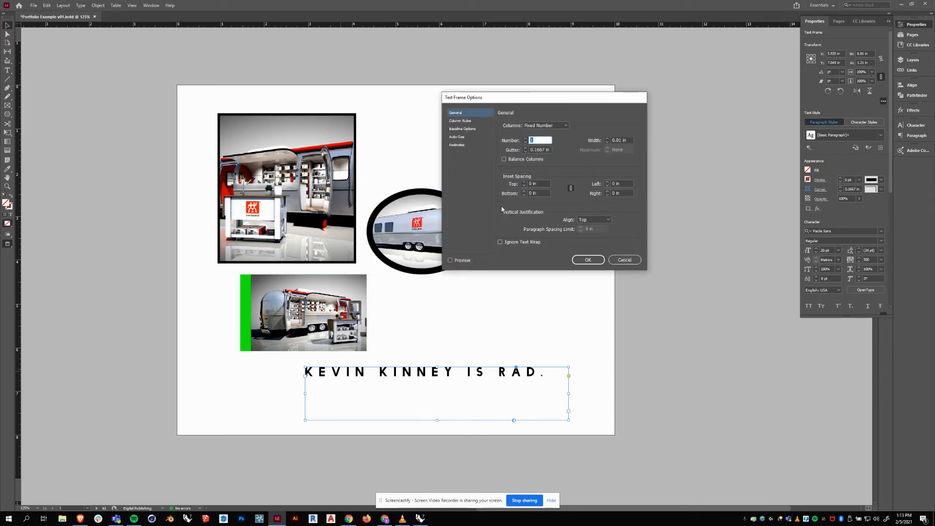
{"action": "left_click", "coordinate": [589, 221]}
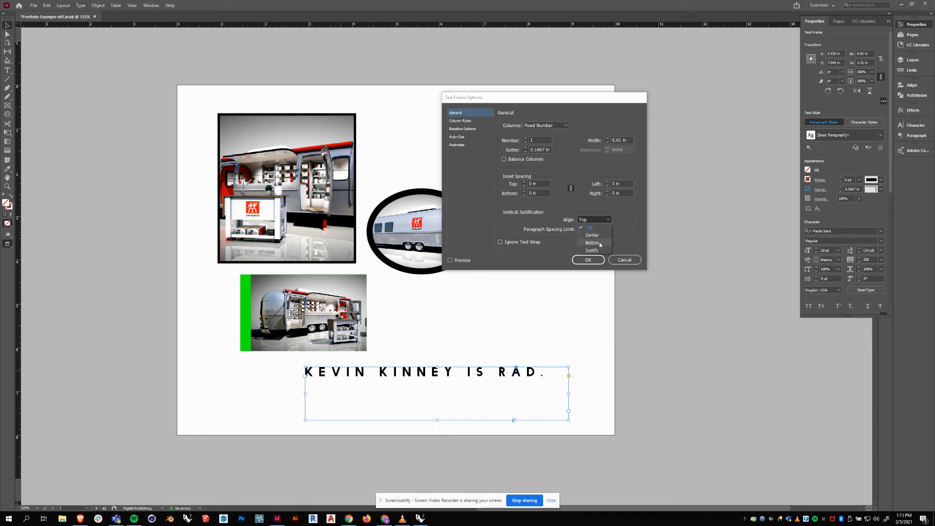
{"action": "left_click", "coordinate": [599, 236]}
{"action": "left_click", "coordinate": [589, 260]}
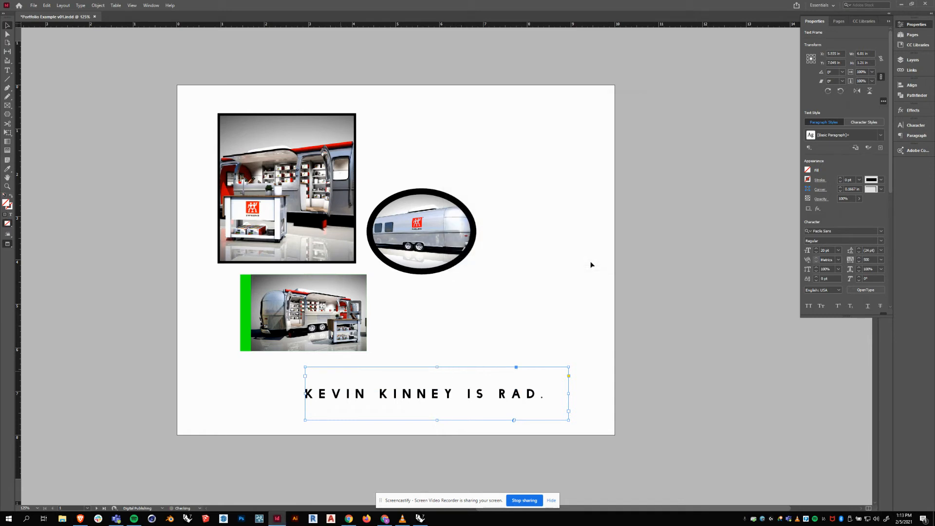
Resize the headline frame, fit it to its text, and move it beside the top photo.
{"action": "left_click_drag", "start_coordinate": [437, 368], "coordinate": [511, 319]}
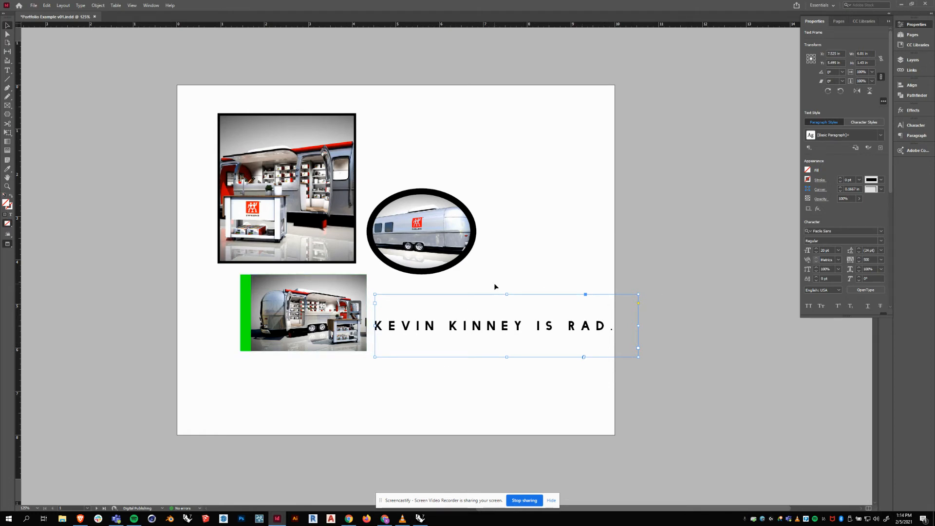
{"action": "mouse_move", "coordinate": [639, 294]}
{"action": "left_mouse_down"}
{"action": "mouse_move", "coordinate": [614, 319]}
{"action": "mouse_move", "coordinate": [624, 290]}
{"action": "left_mouse_up"}
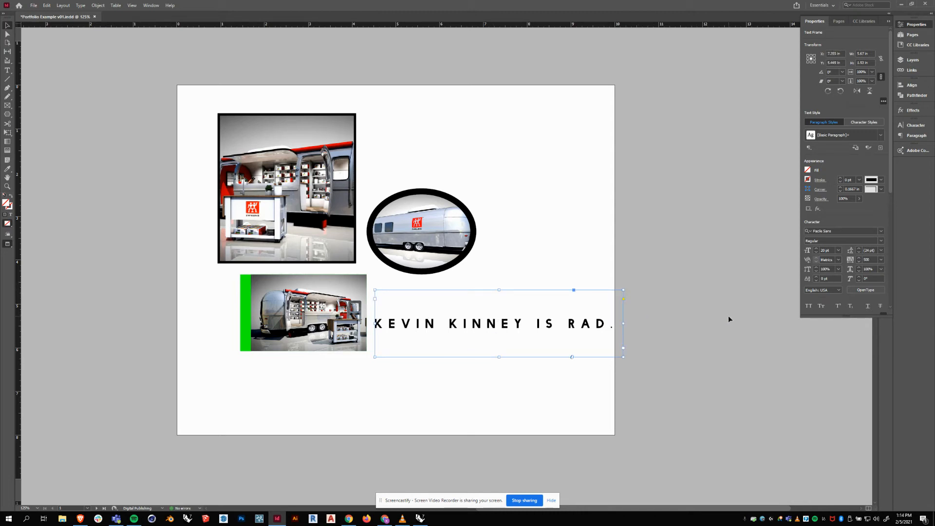
{"action": "key", "text": "ctrl+alt+c"}
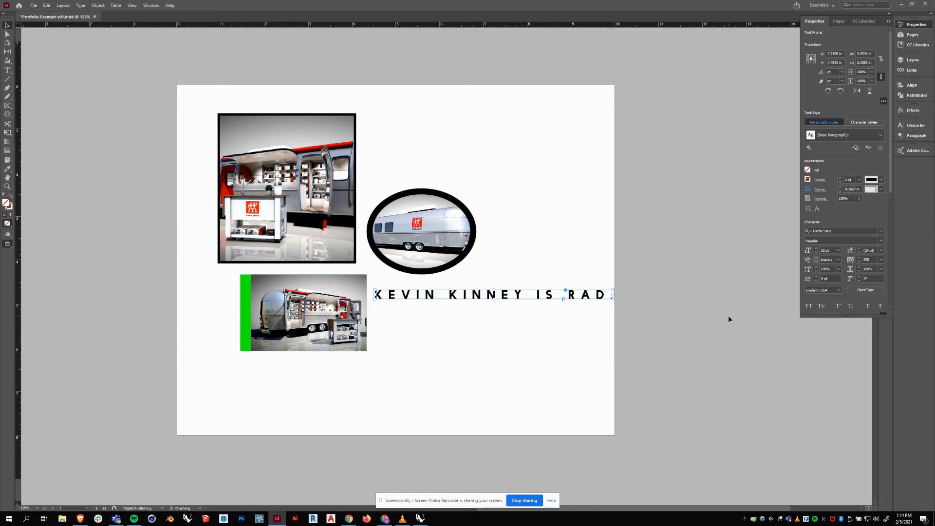
{"action": "left_click_drag", "start_coordinate": [394, 291], "coordinate": [397, 149]}
Set all the headline text to 24 pt.
{"action": "double_click", "coordinate": [425, 147]}
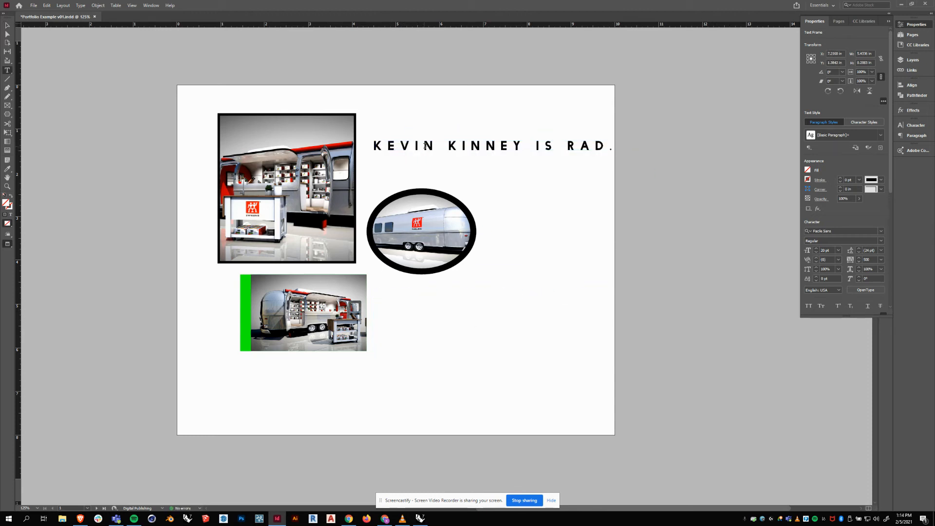
{"action": "key", "text": "ctrl+a"}
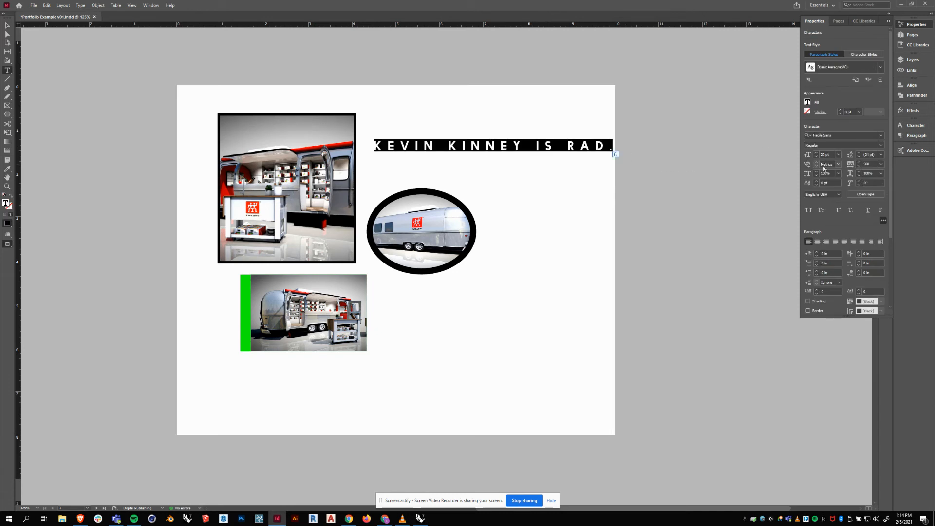
{"action": "left_click", "coordinate": [838, 155]}
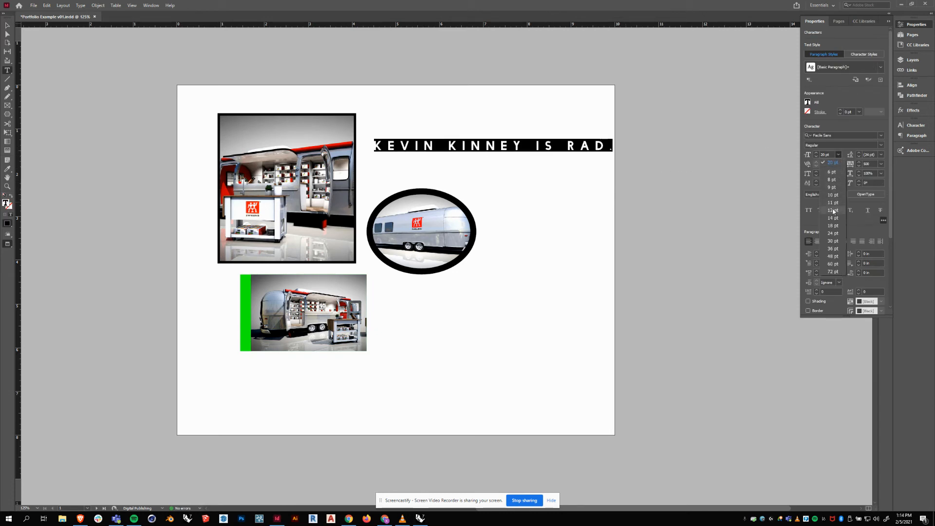
{"action": "left_click", "coordinate": [833, 233]}
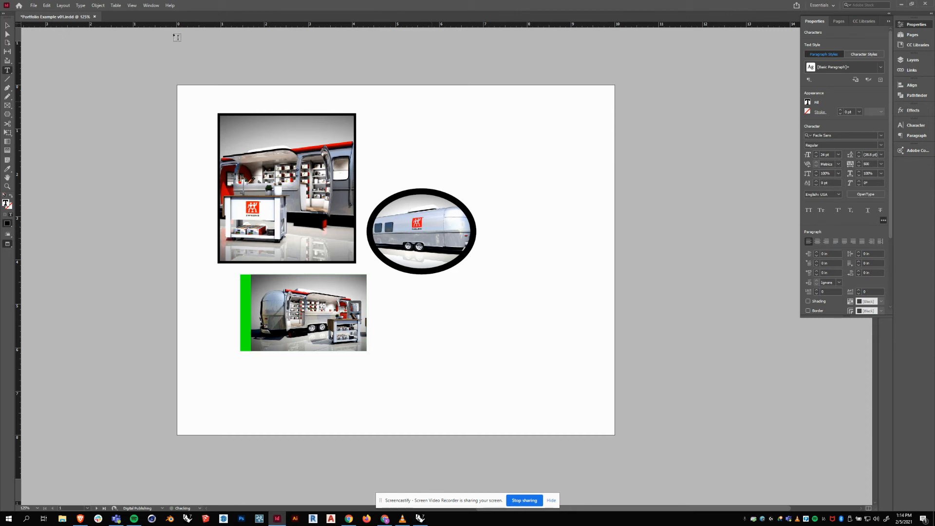
Refit the overflowing frame to the single-line 24 pt headline and move it back below the photos.
{"action": "left_click", "coordinate": [7, 26]}
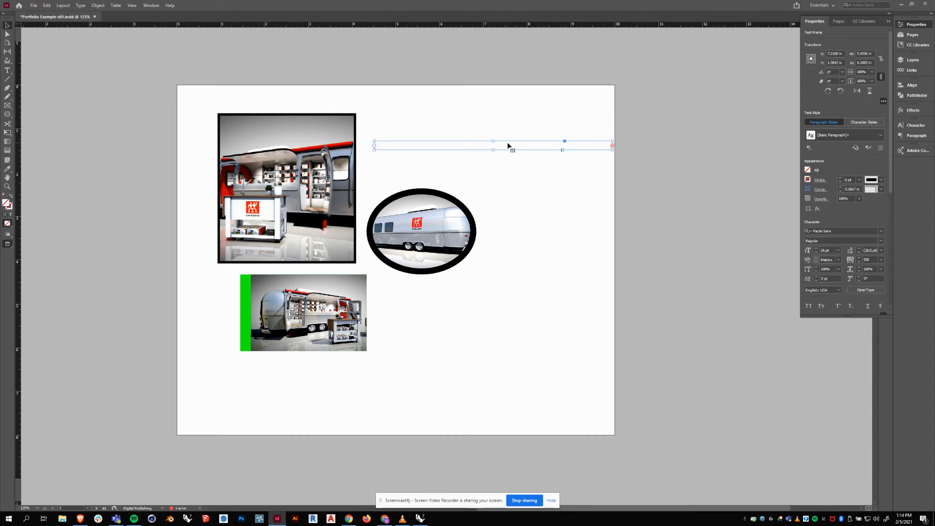
{"action": "left_click_drag", "start_coordinate": [494, 150], "coordinate": [499, 184]}
{"action": "left_click_drag", "start_coordinate": [461, 155], "coordinate": [453, 122]}
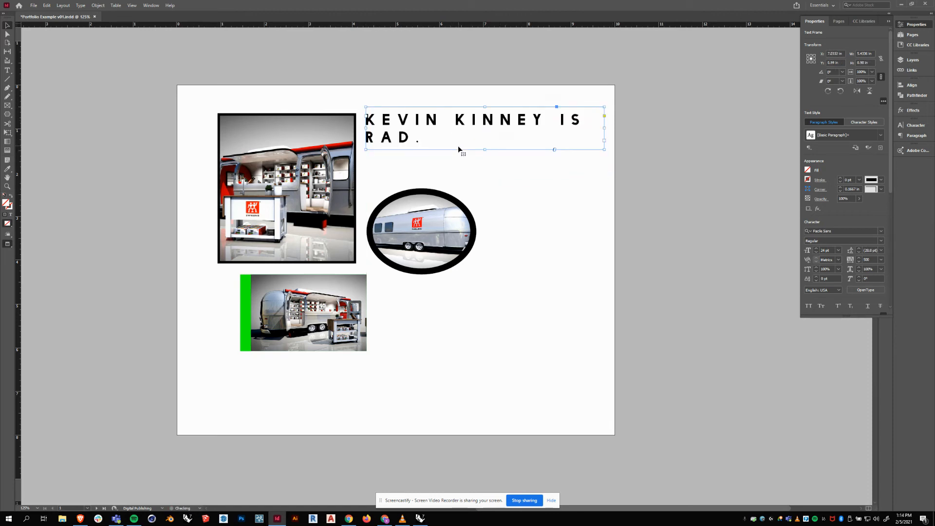
{"action": "key", "text": "ctrl+alt+c"}
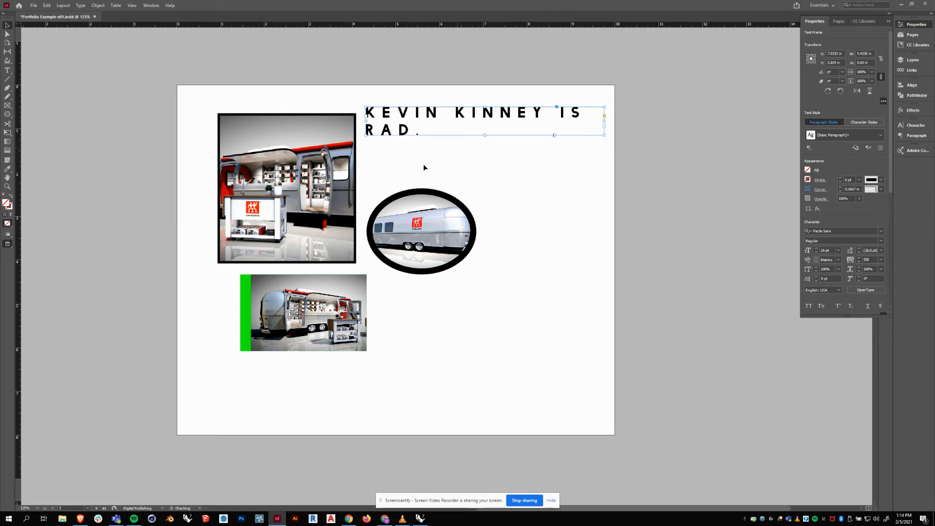
{"action": "left_click_drag", "start_coordinate": [603, 124], "coordinate": [666, 125]}
{"action": "double_click", "coordinate": [665, 126]}
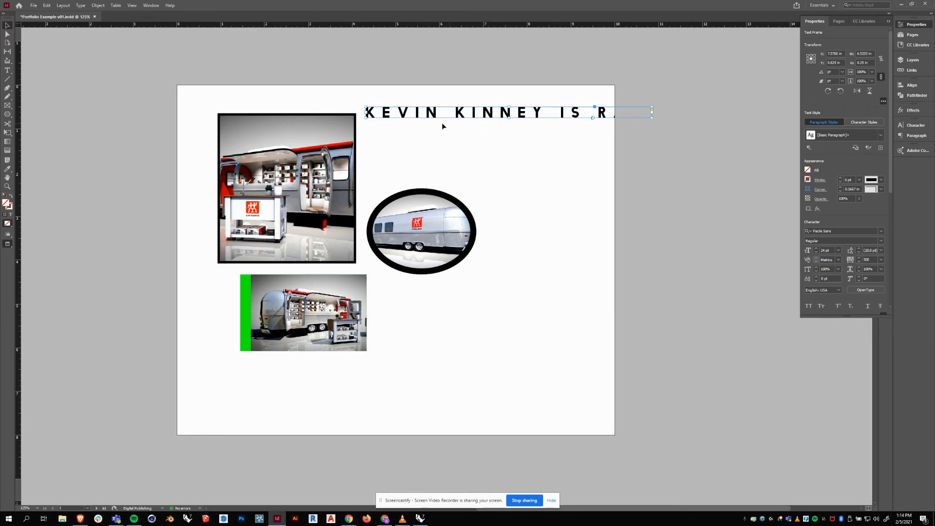
{"action": "left_click_drag", "start_coordinate": [435, 120], "coordinate": [343, 376]}
{"action": "left_click", "coordinate": [478, 323]}
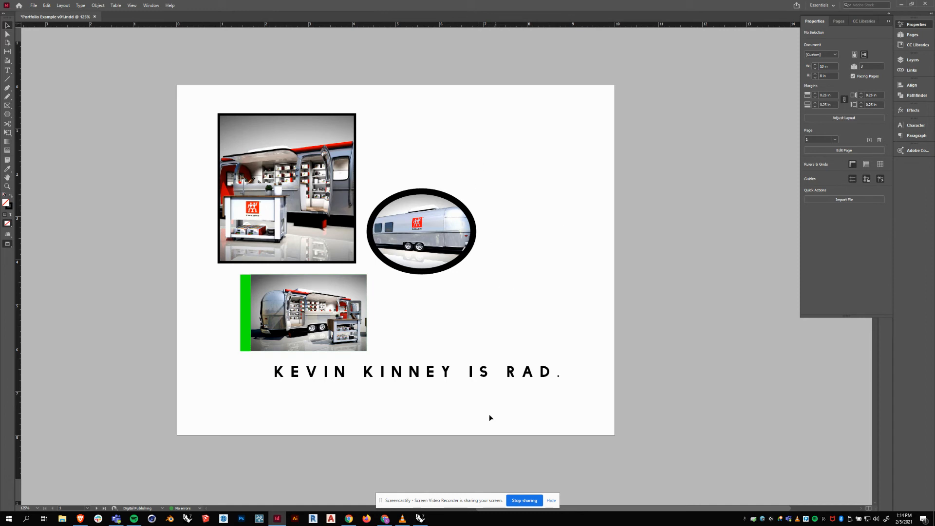
Rotate the headline frame 17.5° and nudge it into place beneath the photos.
{"action": "left_click_drag", "start_coordinate": [433, 374], "coordinate": [440, 375]}
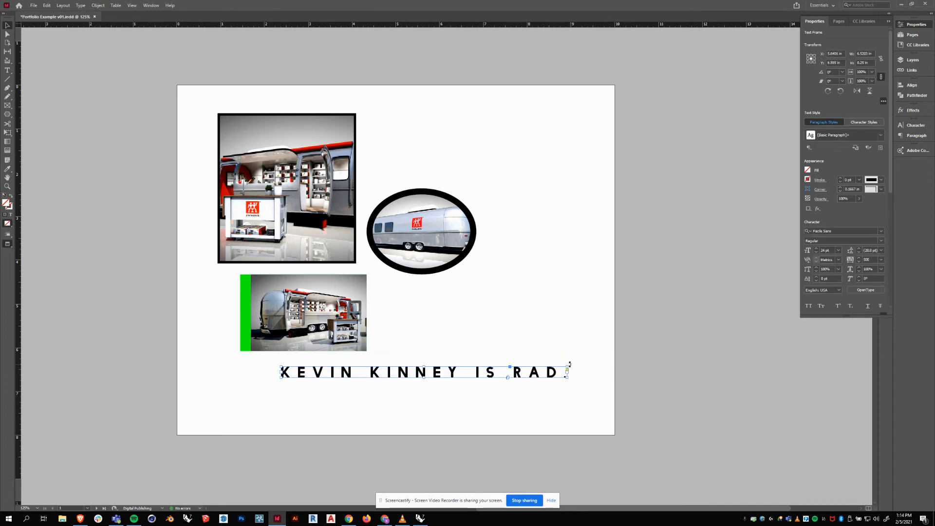
{"action": "left_click_drag", "start_coordinate": [571, 366], "coordinate": [564, 323]}
{"action": "left_click_drag", "start_coordinate": [425, 379], "coordinate": [431, 352]}
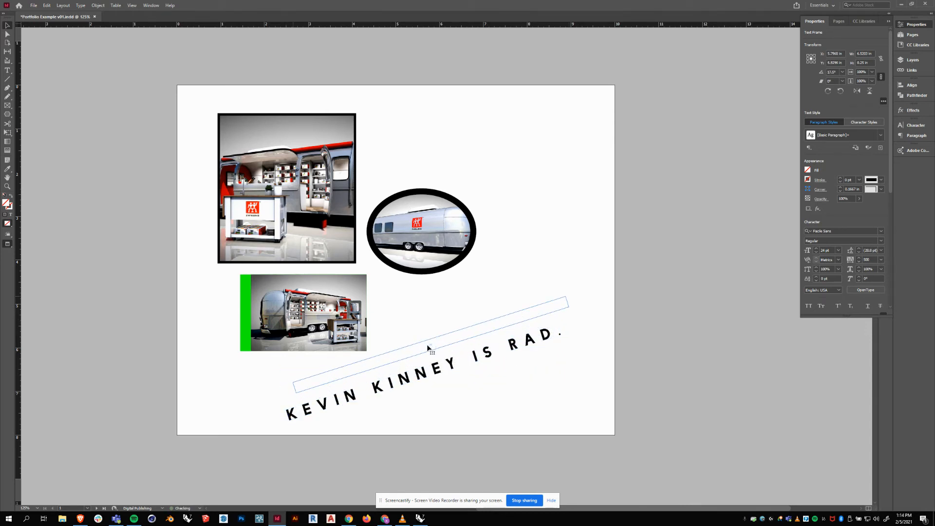
{"action": "left_click", "coordinate": [489, 287]}
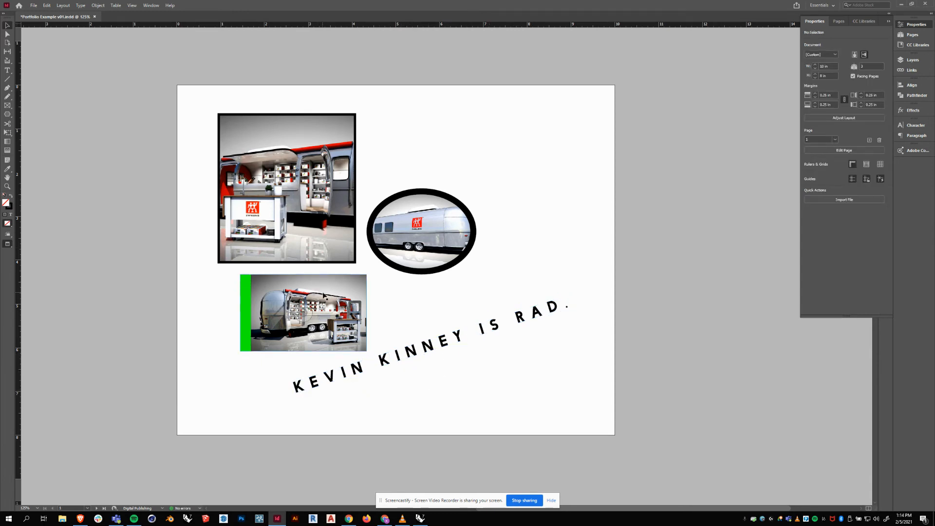
{"action": "left_click", "coordinate": [429, 344]}
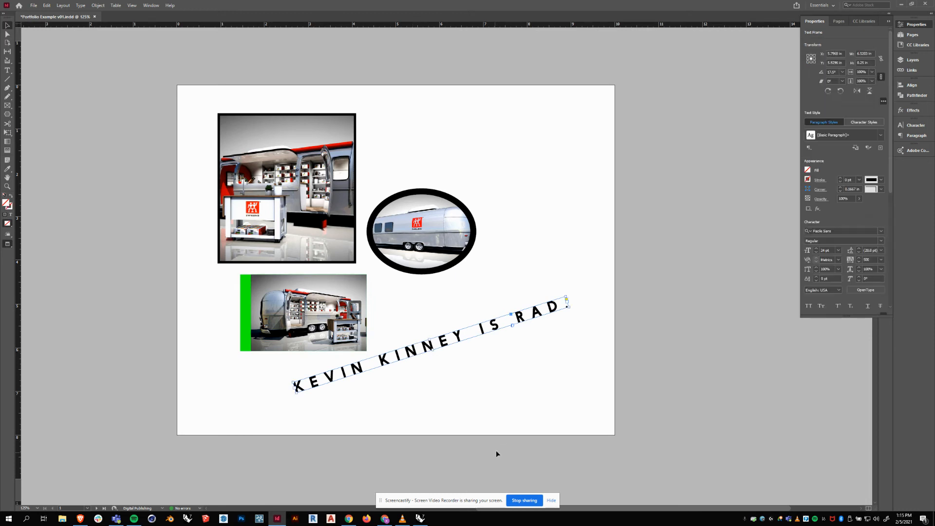
{"action": "double_click", "coordinate": [6, 203]}
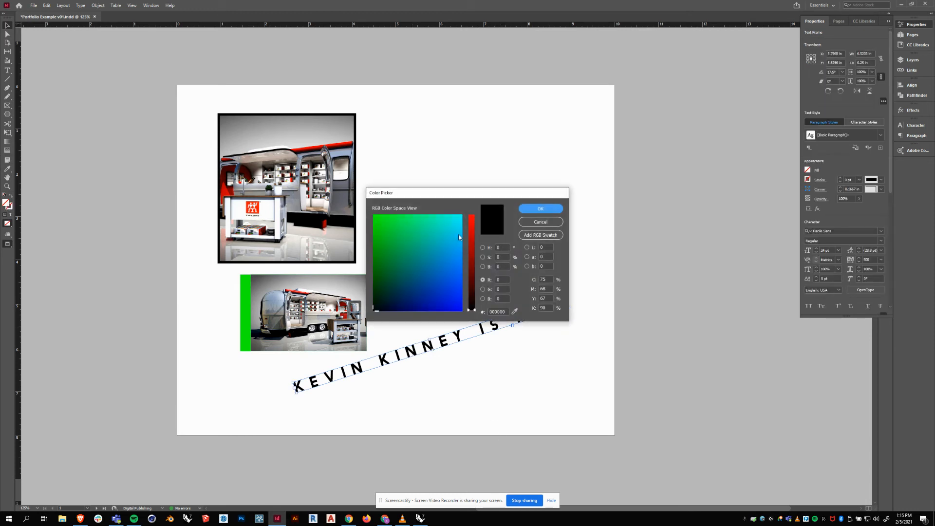
Give the banner frame a cyan fill and a dark blue stroke.
{"action": "left_click_drag", "start_coordinate": [458, 237], "coordinate": [461, 230]}
{"action": "left_click", "coordinate": [541, 209]}
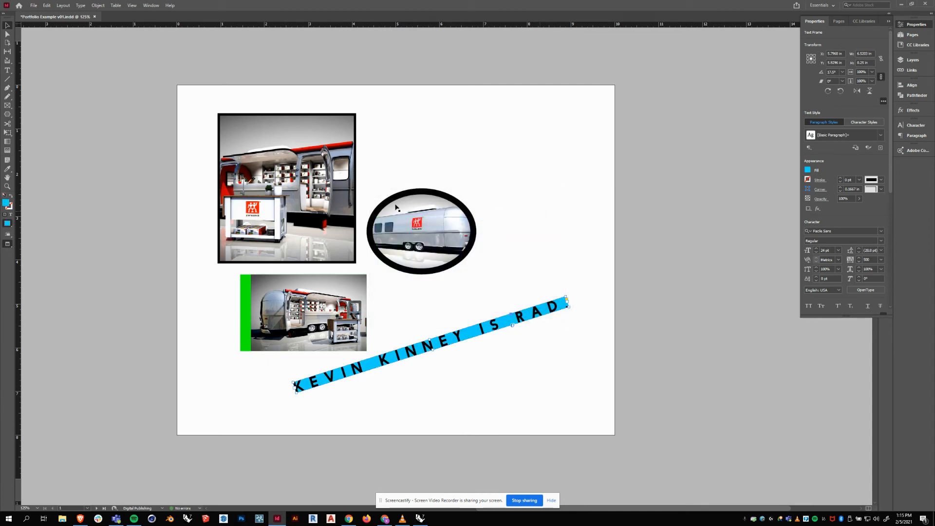
{"action": "double_click", "coordinate": [12, 209]}
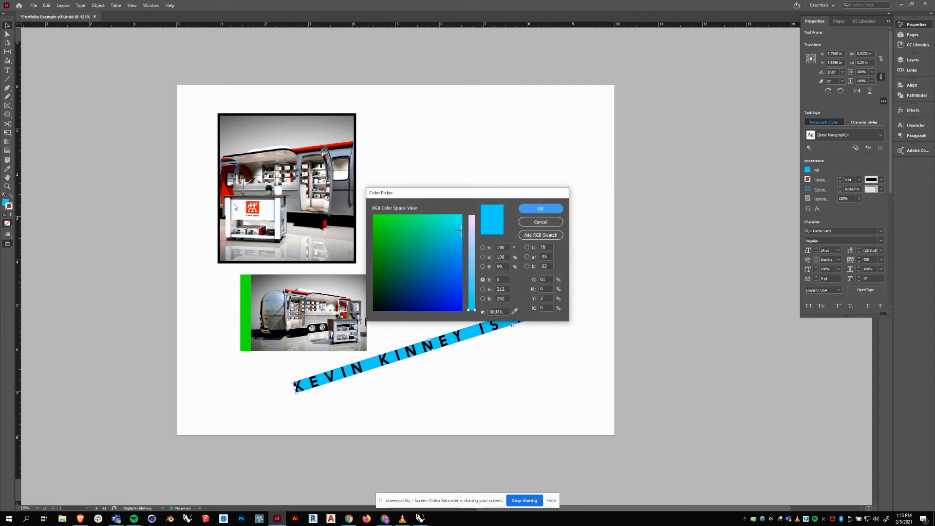
{"action": "mouse_move", "coordinate": [409, 297]}
{"action": "left_mouse_down"}
{"action": "mouse_move", "coordinate": [423, 298]}
{"action": "mouse_move", "coordinate": [423, 308]}
{"action": "left_mouse_up"}
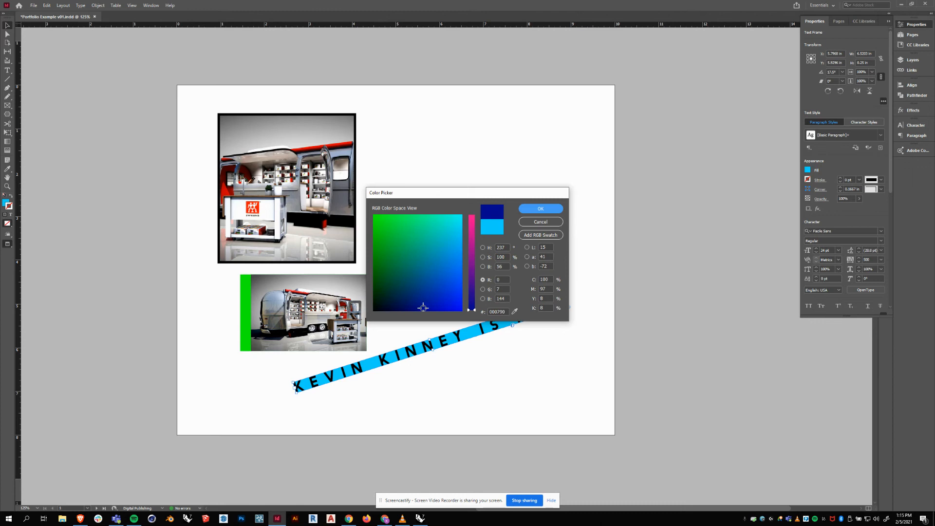
{"action": "left_click", "coordinate": [541, 210]}
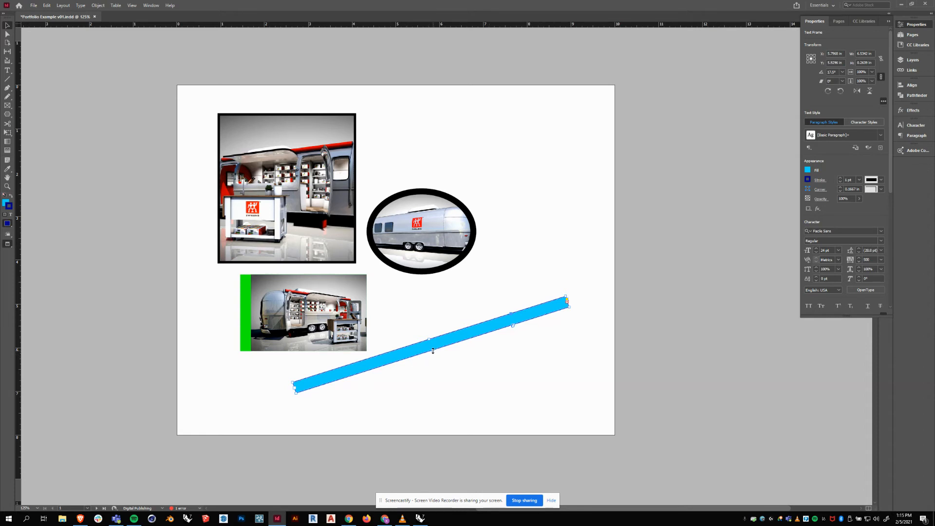
Enlarge the banner so all its text shows and set its stroke weight to 2 pt.
{"action": "left_click_drag", "start_coordinate": [433, 351], "coordinate": [435, 354]}
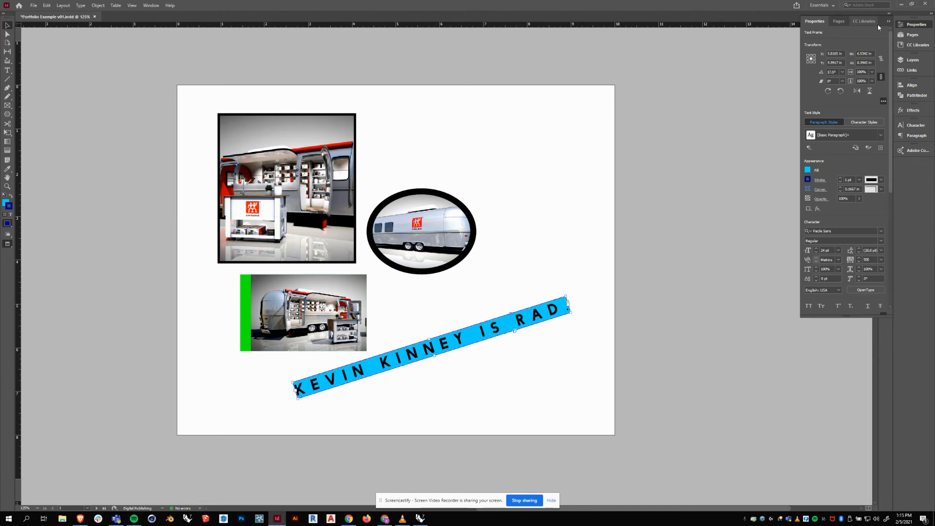
{"action": "left_click", "coordinate": [860, 180]}
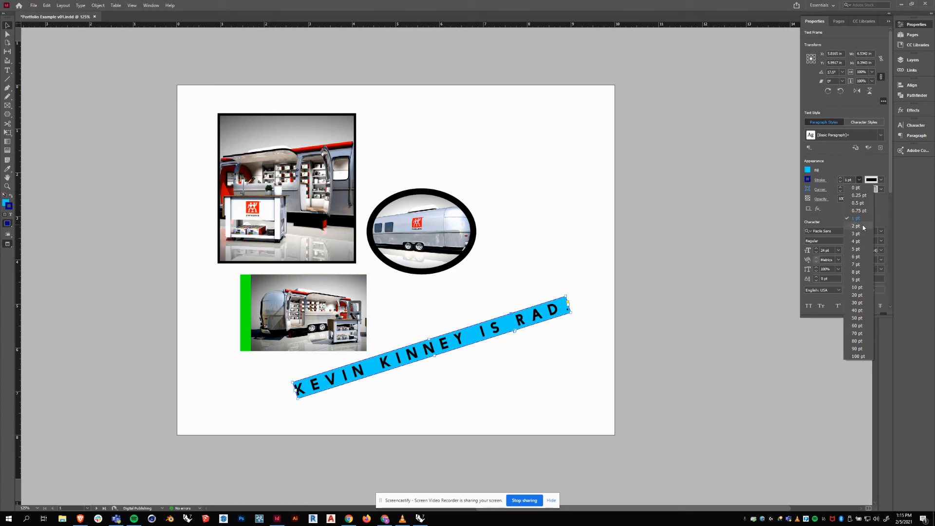
{"action": "left_click", "coordinate": [856, 226]}
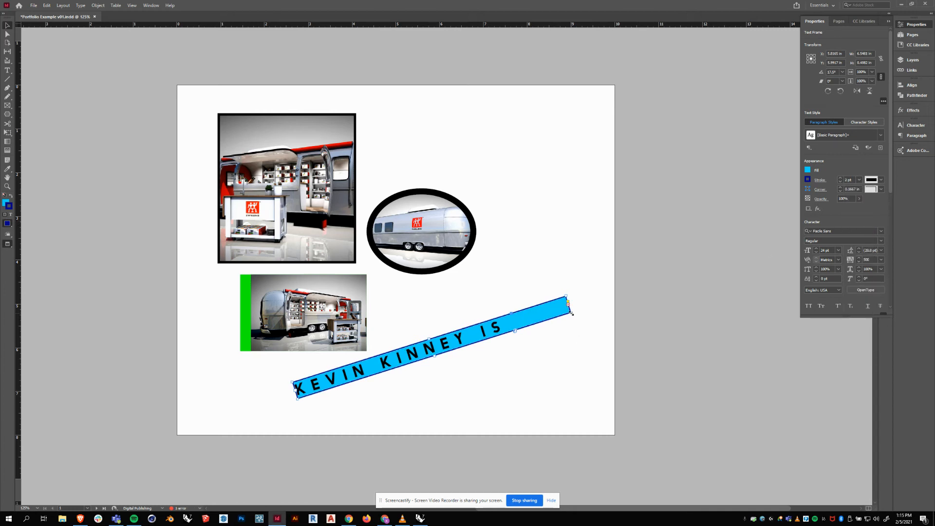
{"action": "mouse_move", "coordinate": [574, 309]}
{"action": "left_mouse_down"}
{"action": "mouse_move", "coordinate": [586, 313]}
{"action": "mouse_move", "coordinate": [576, 314]}
{"action": "left_mouse_up"}
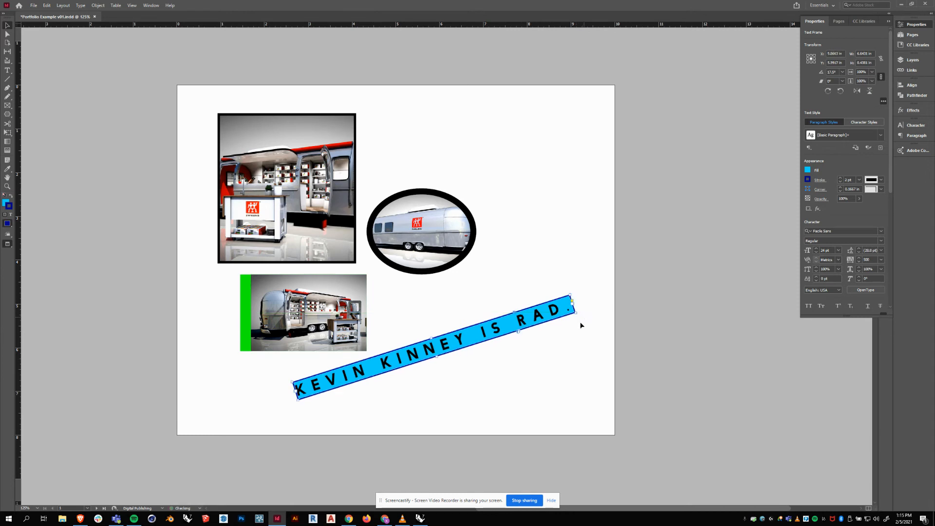
{"action": "left_click", "coordinate": [526, 369]}
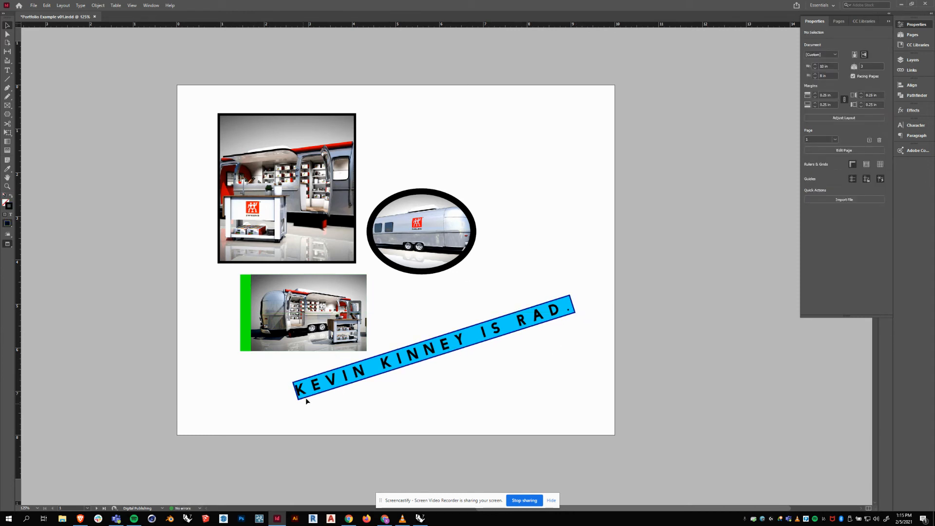
Select the whole banner text and color the lettering bright green.
{"action": "double_click", "coordinate": [316, 387]}
{"action": "left_click_drag", "start_coordinate": [569, 308], "coordinate": [300, 372]}
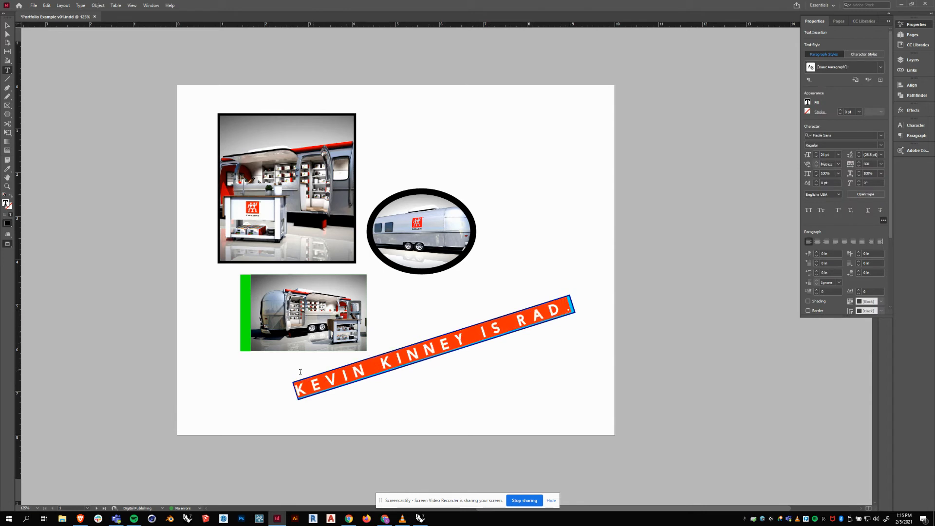
{"action": "double_click", "coordinate": [7, 203]}
{"action": "left_click", "coordinate": [374, 216]}
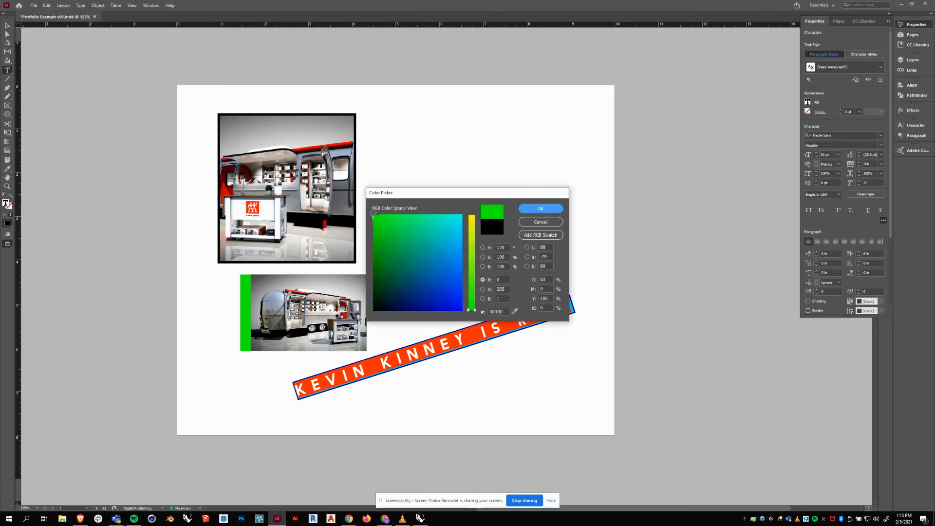
{"action": "left_click", "coordinate": [531, 209]}
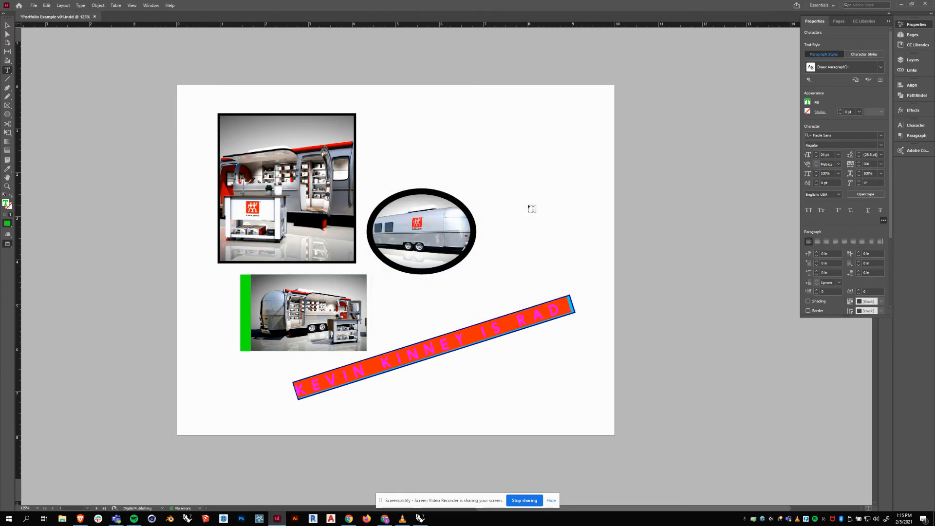
Give the banner lettering a magenta outline and finish editing.
{"action": "double_click", "coordinate": [9, 206]}
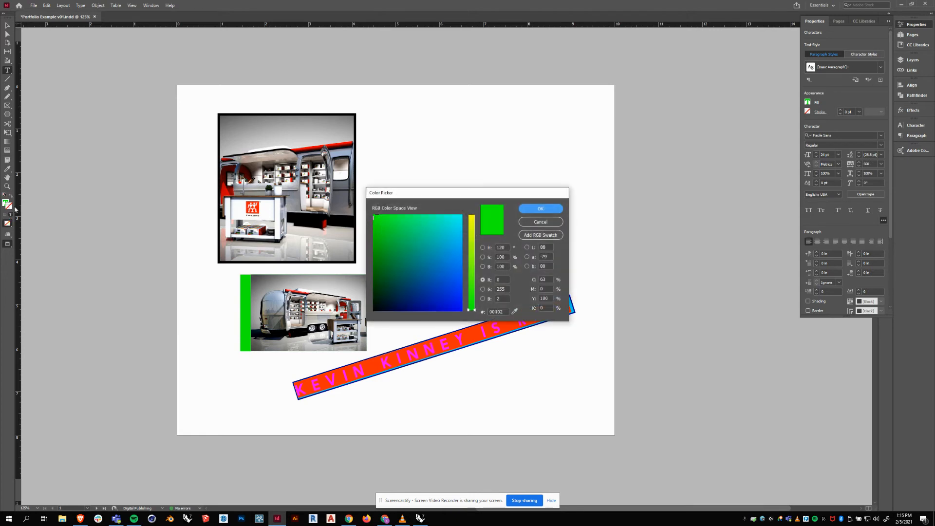
{"action": "left_click_drag", "start_coordinate": [398, 284], "coordinate": [373, 311]}
{"action": "left_click", "coordinate": [471, 216]}
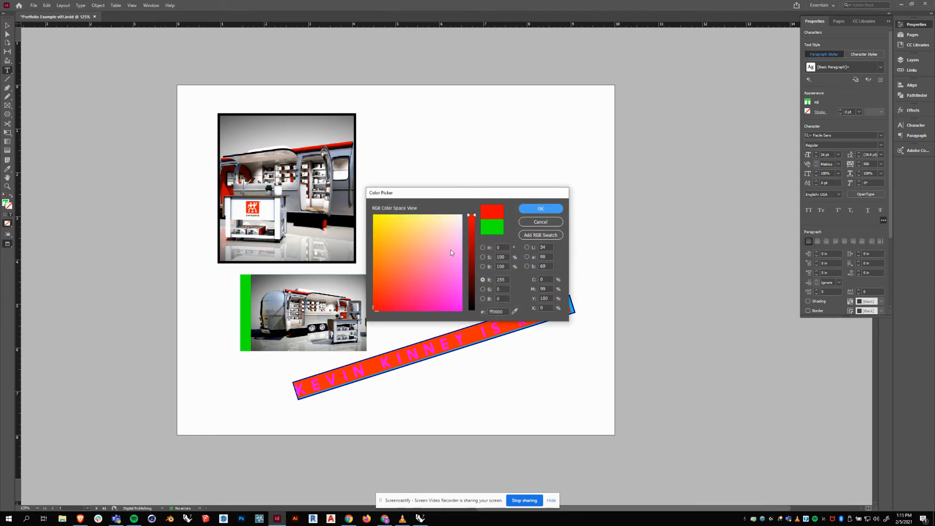
{"action": "left_click_drag", "start_coordinate": [451, 253], "coordinate": [471, 330]}
{"action": "left_click", "coordinate": [538, 209]}
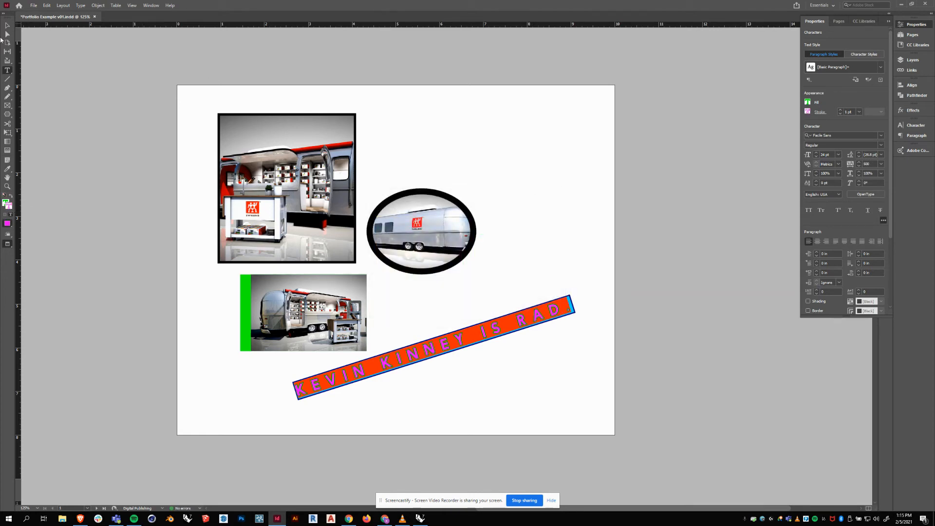
{"action": "key", "text": "Escape"}
{"action": "left_click", "coordinate": [123, 147]}
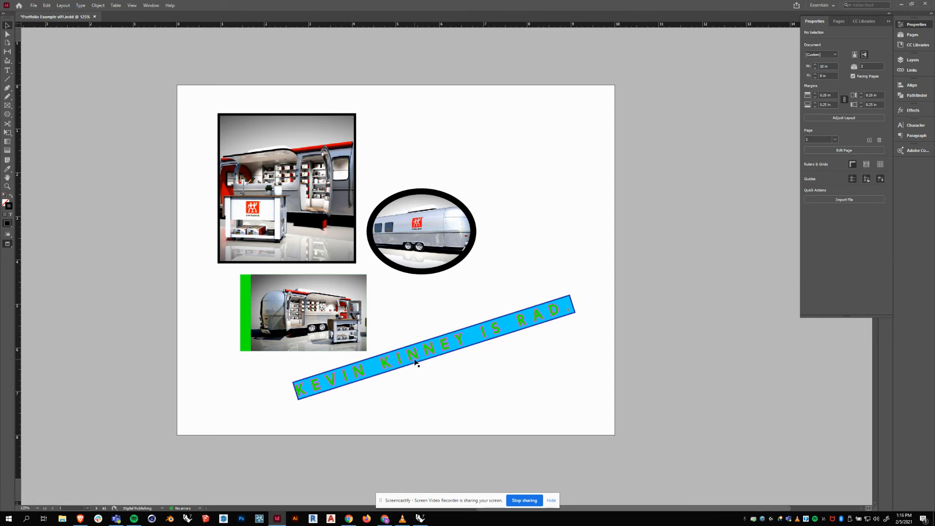
Select a single letter of the banner's first word, then return to the Selection tool.
{"action": "key", "text": "t"}
{"action": "left_click", "coordinate": [370, 366]}
{"action": "left_click_drag", "start_coordinate": [370, 366], "coordinate": [354, 375]}
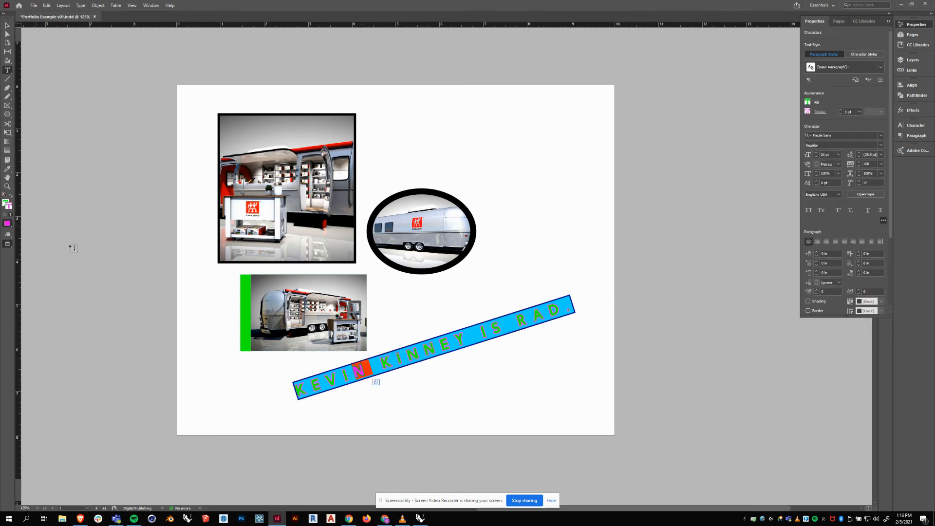
{"action": "left_click", "coordinate": [508, 366]}
{"action": "left_click", "coordinate": [7, 25]}
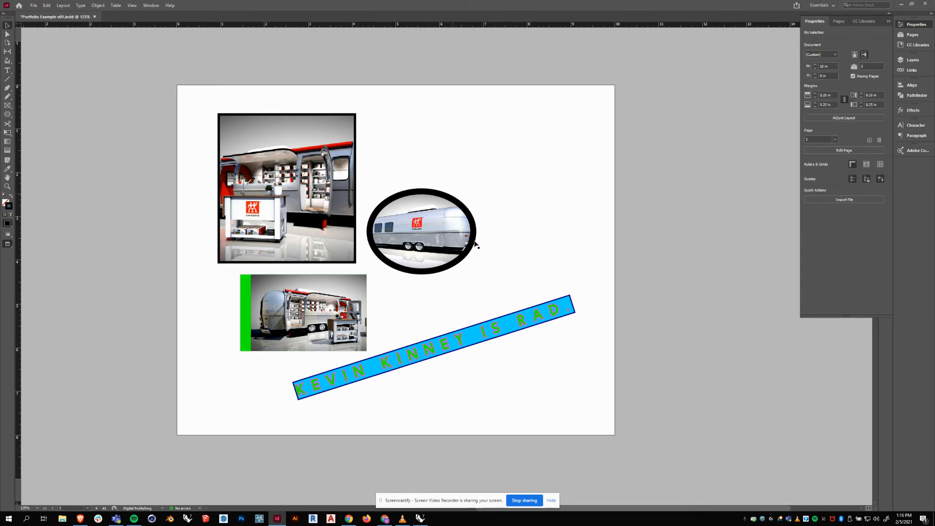
Nudge the banner slightly, then give the oval trailer image a magenta border.
{"action": "left_click_drag", "start_coordinate": [443, 347], "coordinate": [450, 352]}
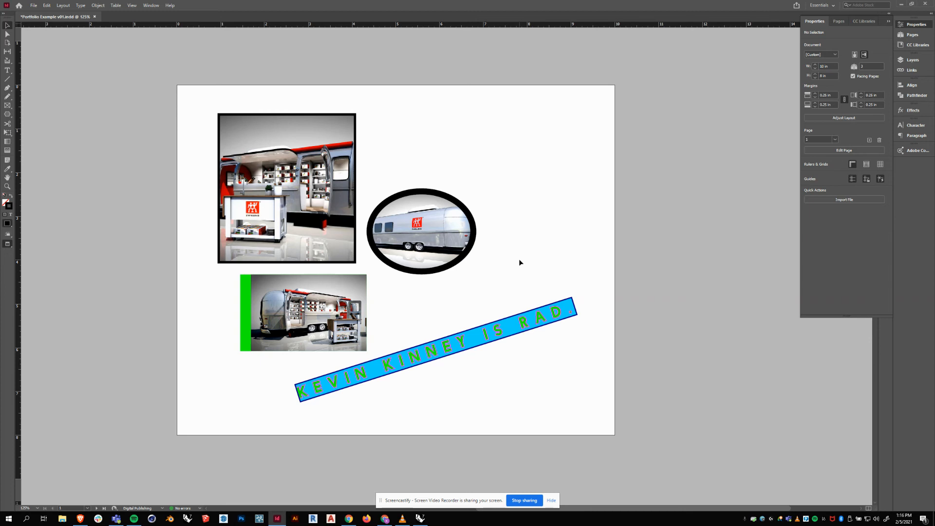
{"action": "left_click", "coordinate": [391, 262]}
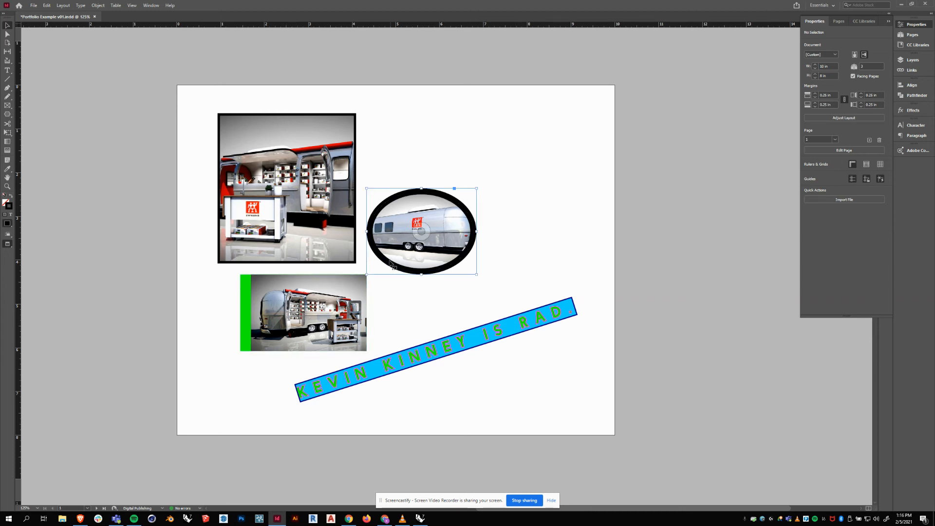
{"action": "double_click", "coordinate": [9, 206]}
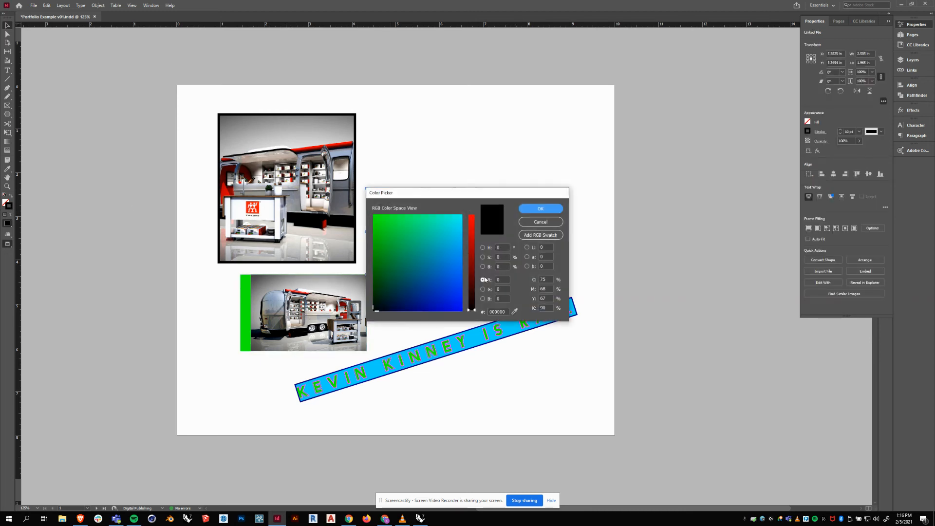
{"action": "left_click", "coordinate": [471, 216]}
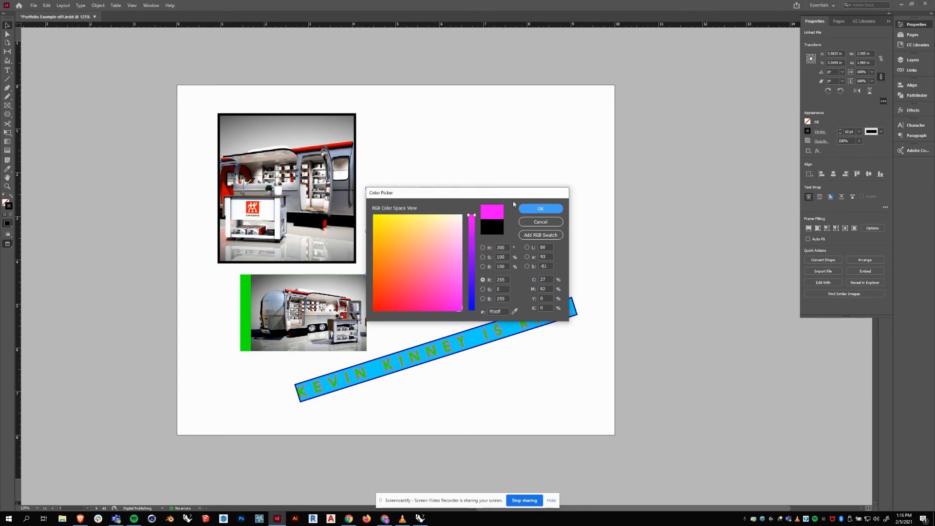
{"action": "left_click", "coordinate": [539, 208]}
{"action": "left_click", "coordinate": [528, 145]}
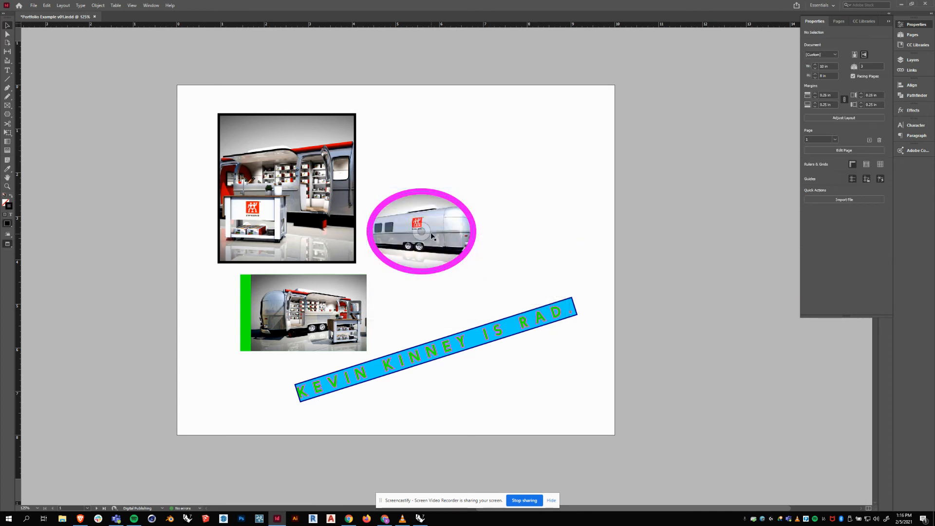
Move the oval image up and right and tilt it slightly.
{"action": "left_click_drag", "start_coordinate": [432, 237], "coordinate": [470, 228]}
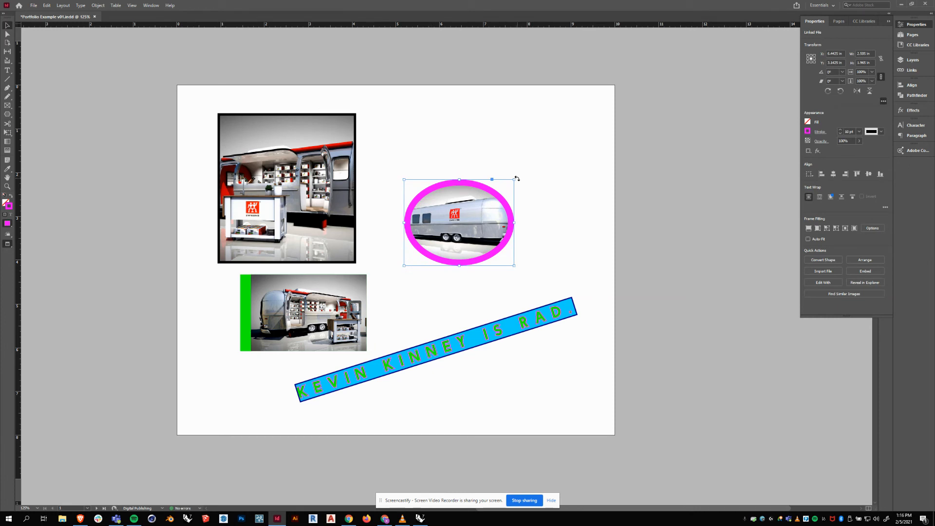
{"action": "left_click_drag", "start_coordinate": [517, 179], "coordinate": [512, 148]}
{"action": "left_click", "coordinate": [555, 162]}
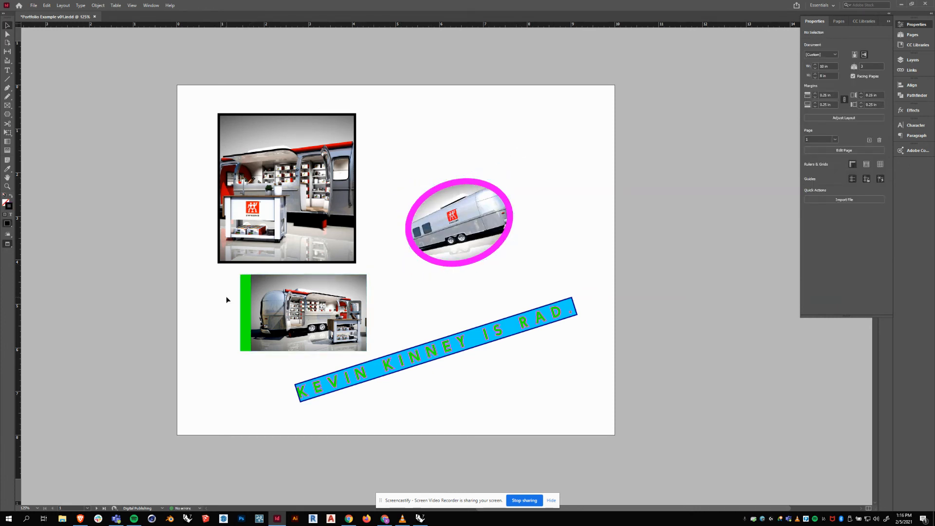
{"action": "left_click", "coordinate": [226, 260]}
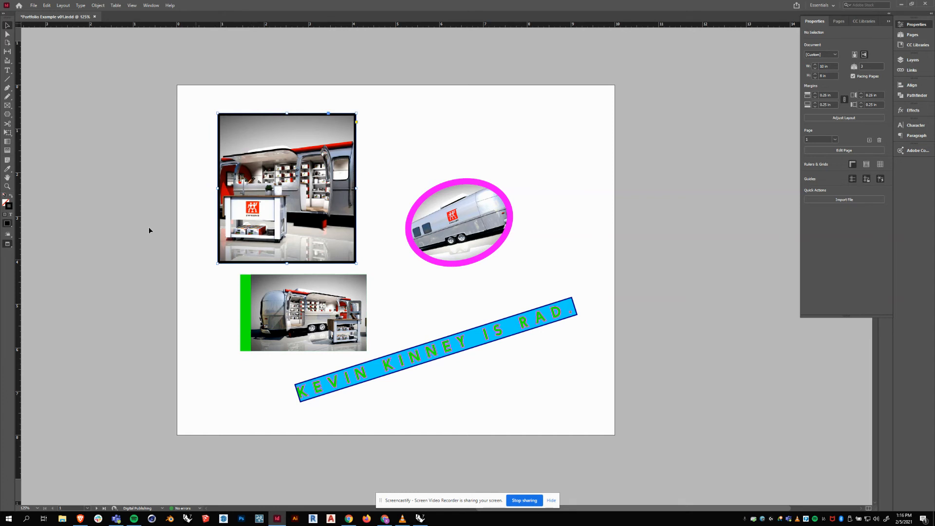
Give the render's frame a mid blue border colour in the Color Picker.
{"action": "double_click", "coordinate": [8, 206]}
{"action": "left_click_drag", "start_coordinate": [384, 224], "coordinate": [338, 204]}
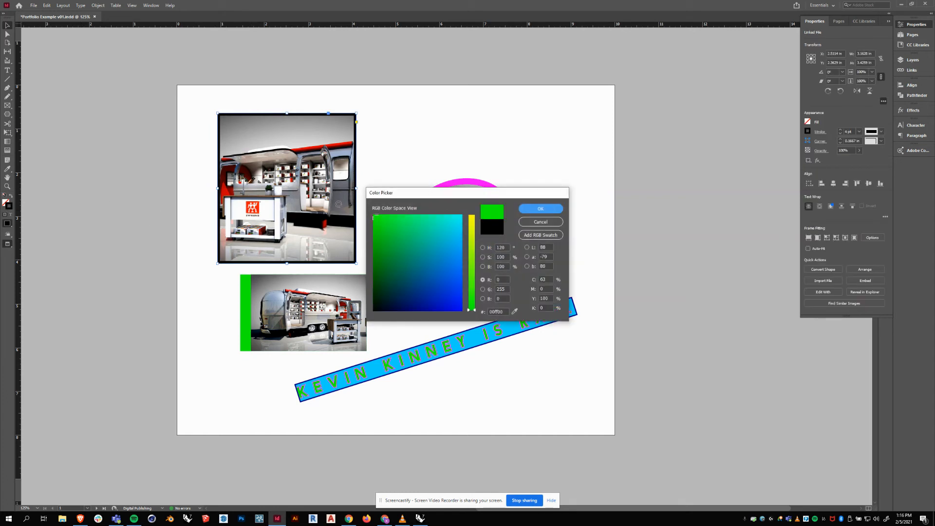
{"action": "left_click_drag", "start_coordinate": [471, 229], "coordinate": [477, 193]}
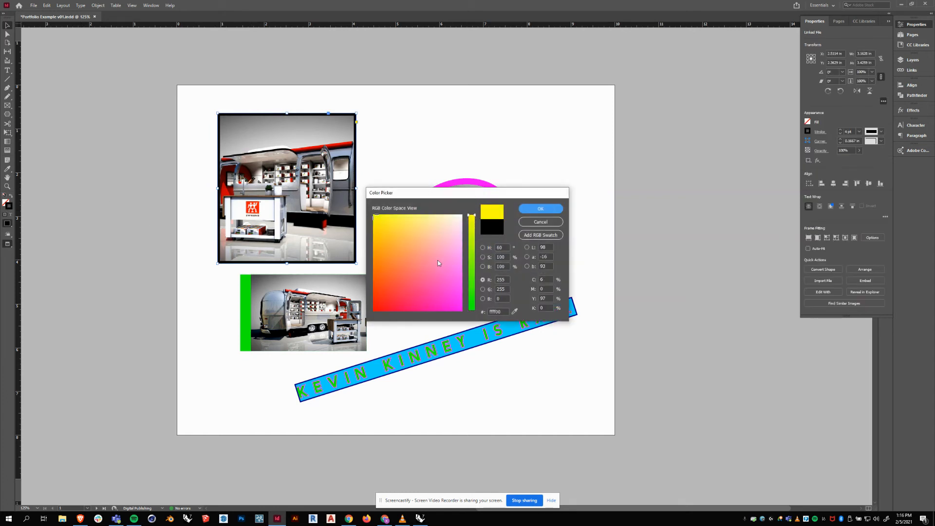
{"action": "left_click_drag", "start_coordinate": [444, 245], "coordinate": [480, 327]}
{"action": "left_click_drag", "start_coordinate": [468, 274], "coordinate": [473, 282]}
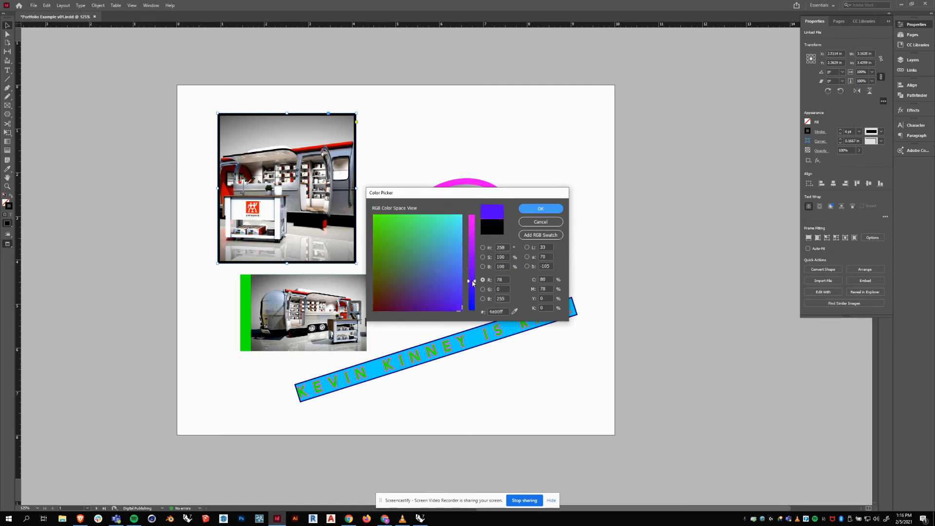
{"action": "left_click", "coordinate": [463, 267]}
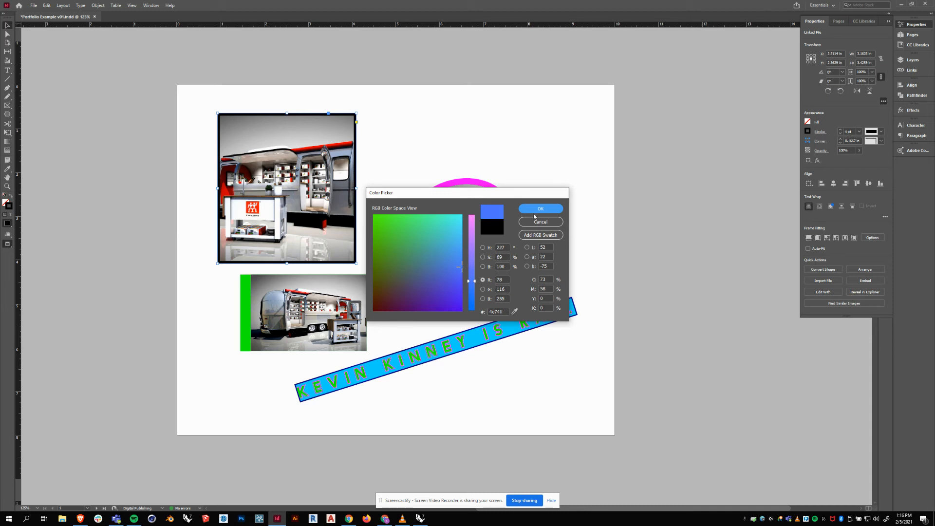
{"action": "left_click", "coordinate": [549, 208]}
Tilt the top-left image frame to -12.5° and nudge it up and right.
{"action": "left_click", "coordinate": [463, 128]}
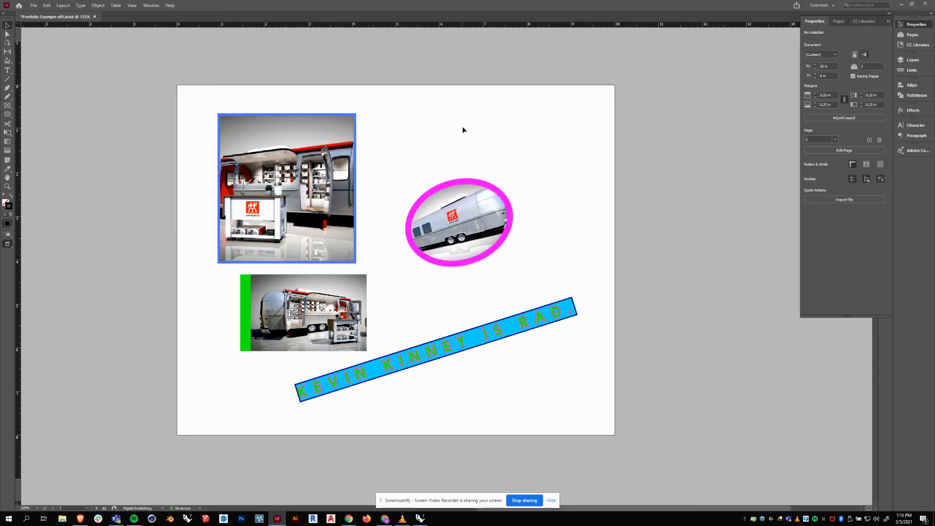
{"action": "left_click", "coordinate": [270, 134]}
{"action": "left_click_drag", "start_coordinate": [364, 113], "coordinate": [378, 133]}
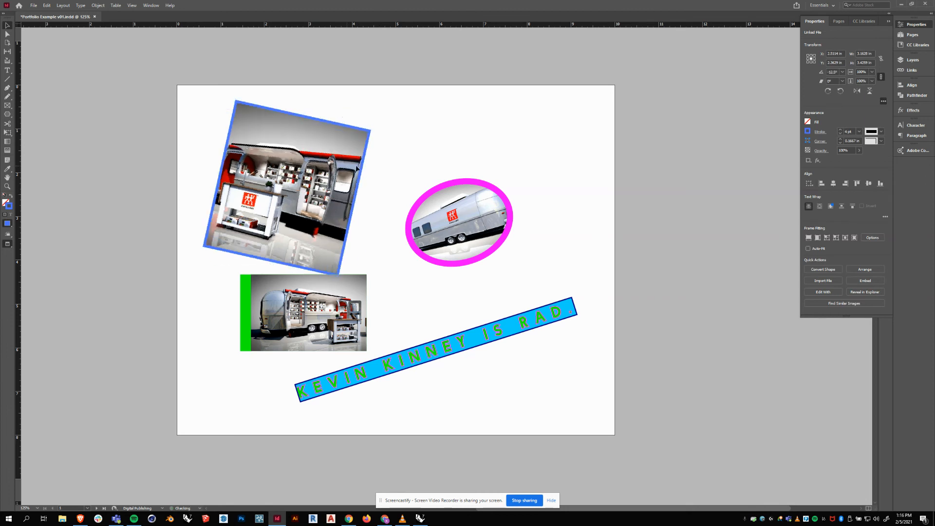
{"action": "left_click_drag", "start_coordinate": [348, 171], "coordinate": [400, 168]}
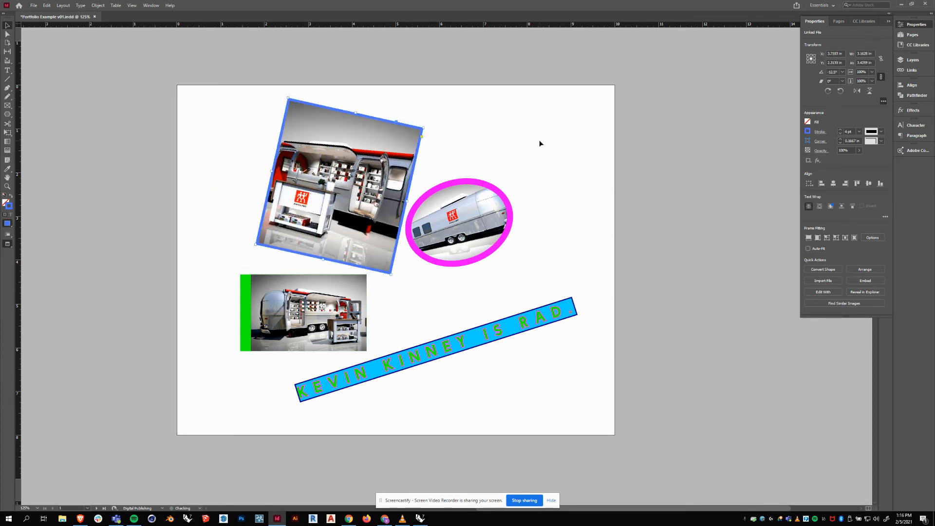
{"action": "left_click", "coordinate": [540, 143]}
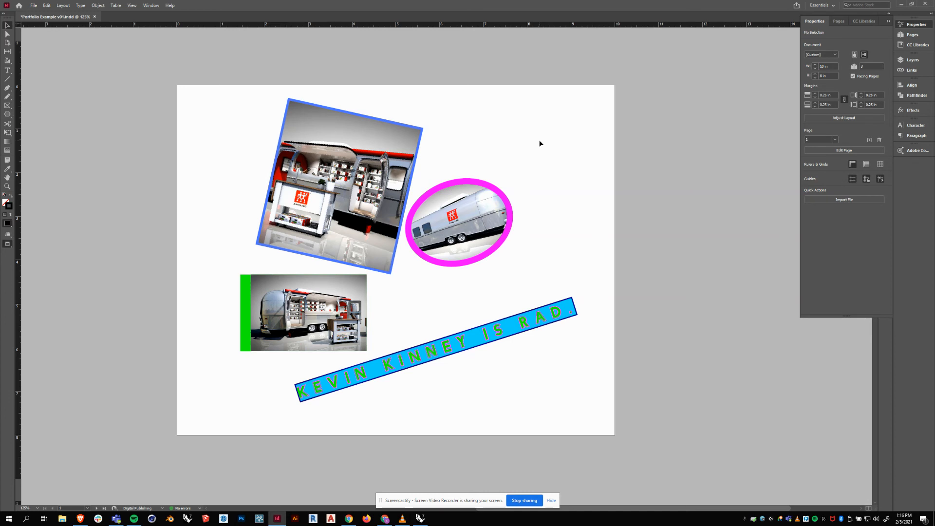
Save the portfolio document and minimize InDesign to the desktop.
{"action": "left_click", "coordinate": [33, 5]}
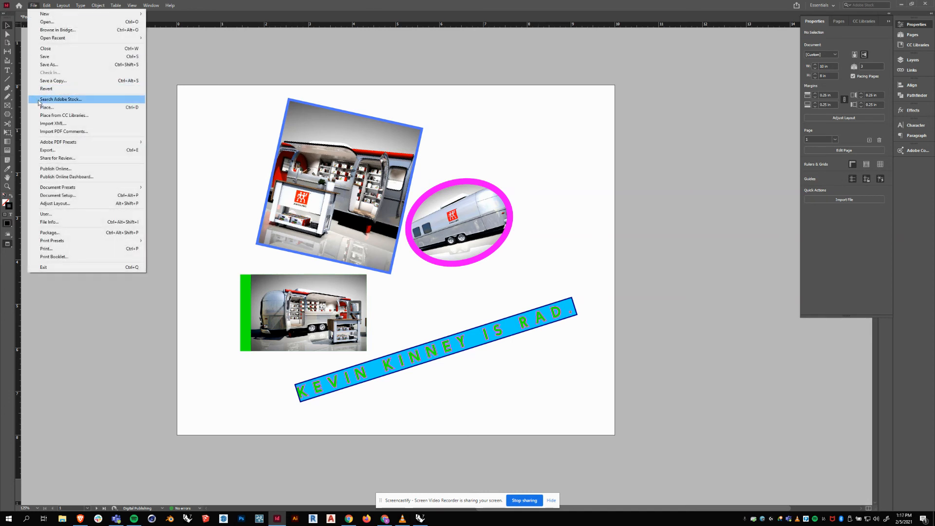
{"action": "left_click", "coordinate": [45, 56]}
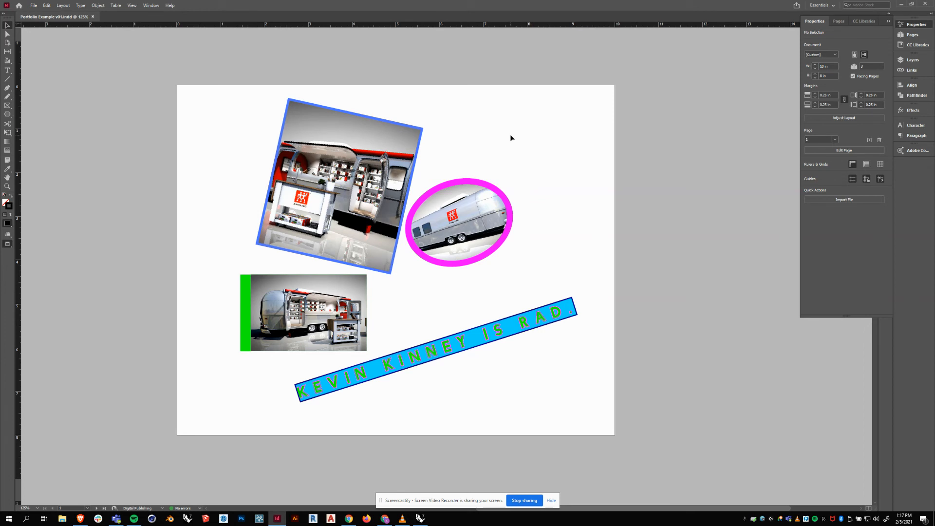
{"action": "left_click", "coordinate": [902, 4]}
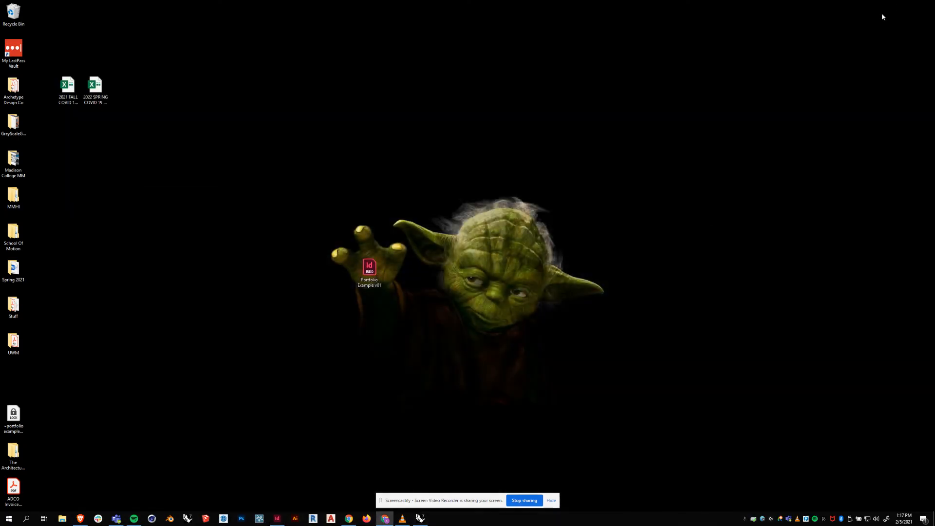
Restore the InDesign window showing Portfolio Example v01.indd from the taskbar.
{"action": "left_click", "coordinate": [377, 269]}
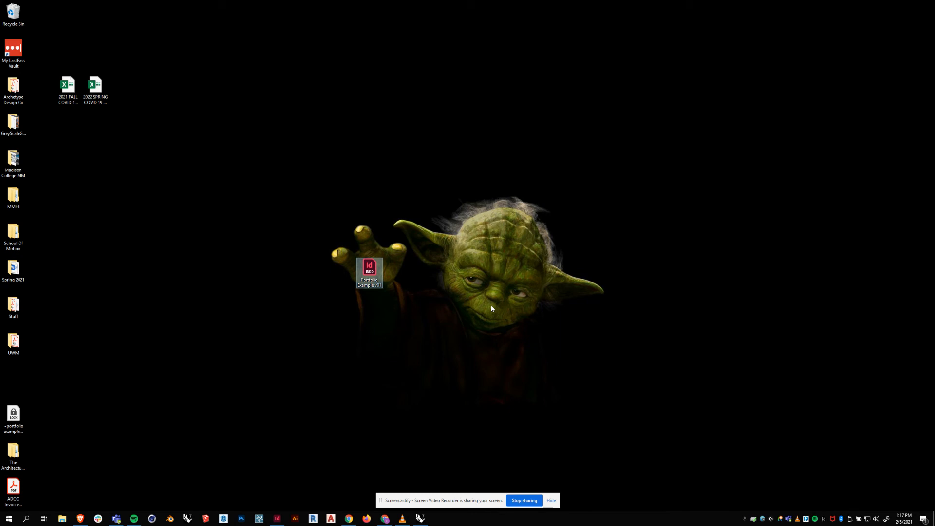
{"action": "left_click", "coordinate": [275, 520]}
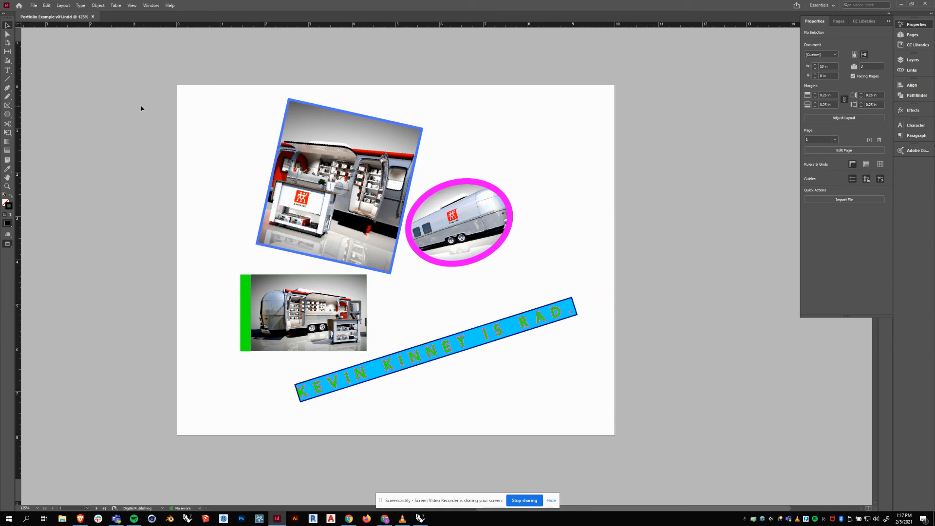
Bring up the Package summary for the portfolio document.
{"action": "left_click", "coordinate": [34, 6]}
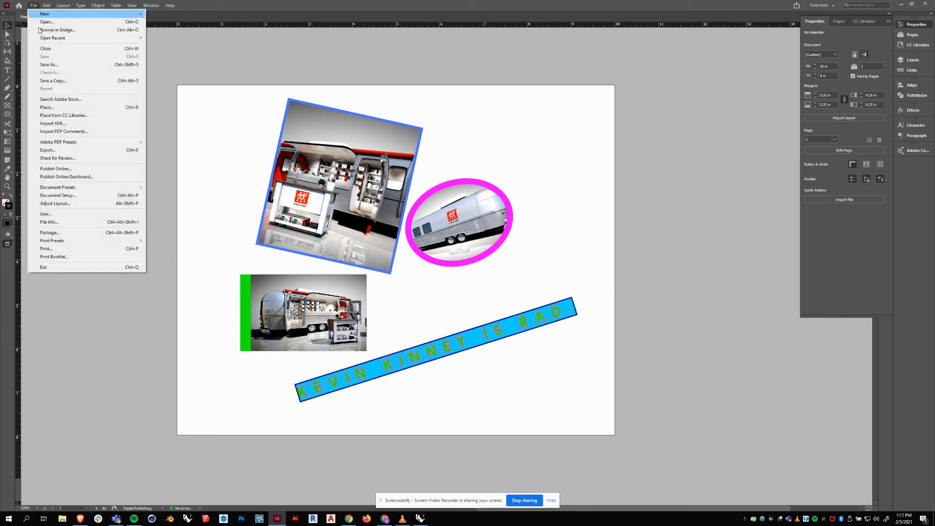
{"action": "left_click", "coordinate": [47, 235]}
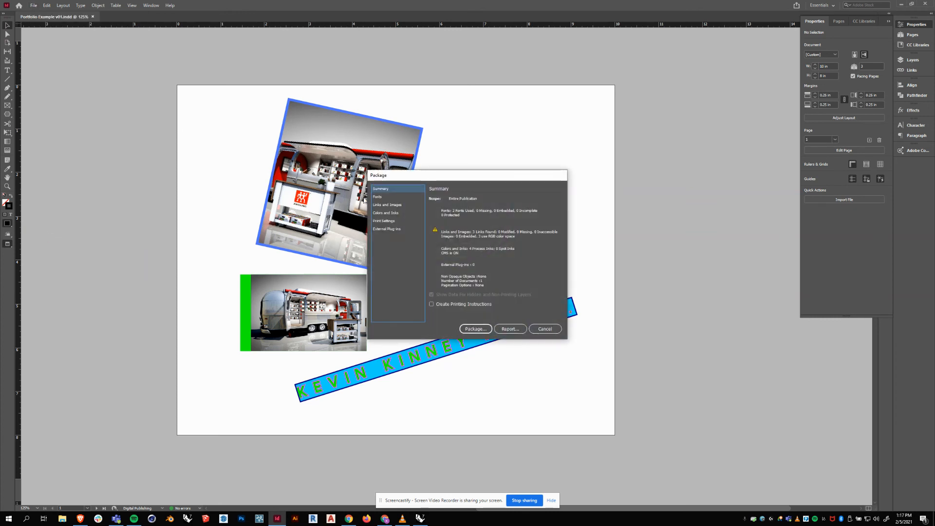
{"action": "left_click_drag", "start_coordinate": [500, 178], "coordinate": [479, 136]}
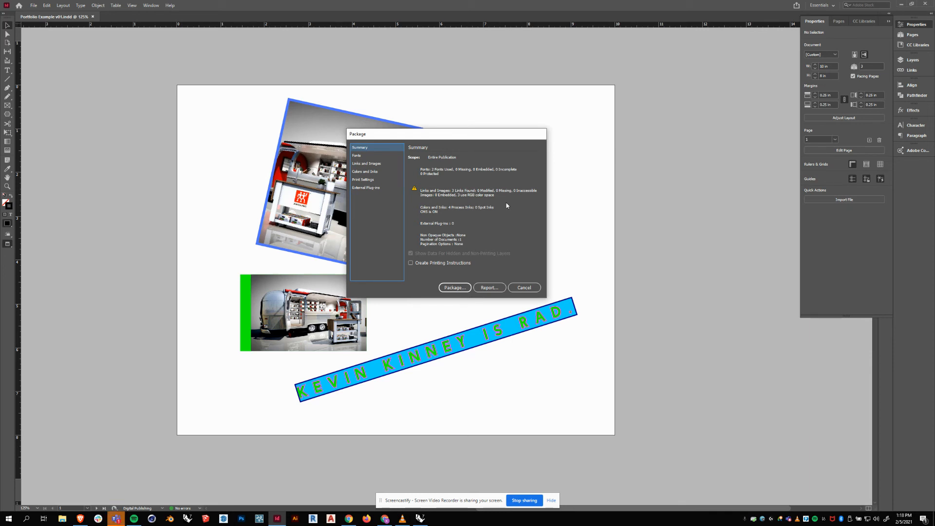
{"action": "left_click_drag", "start_coordinate": [466, 139], "coordinate": [472, 138]}
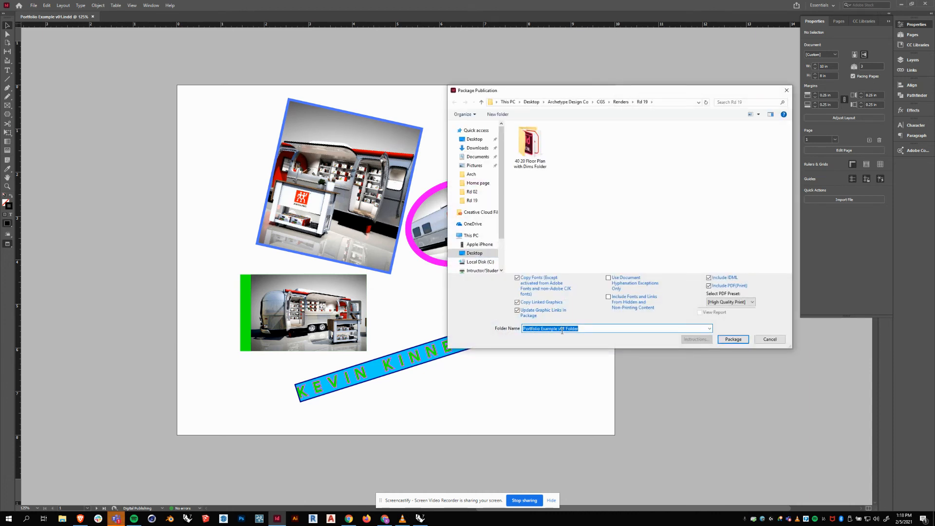
Point the package location to Desktop > Spring 2021 > Portfolio Prep.
{"action": "left_click", "coordinate": [475, 138]}
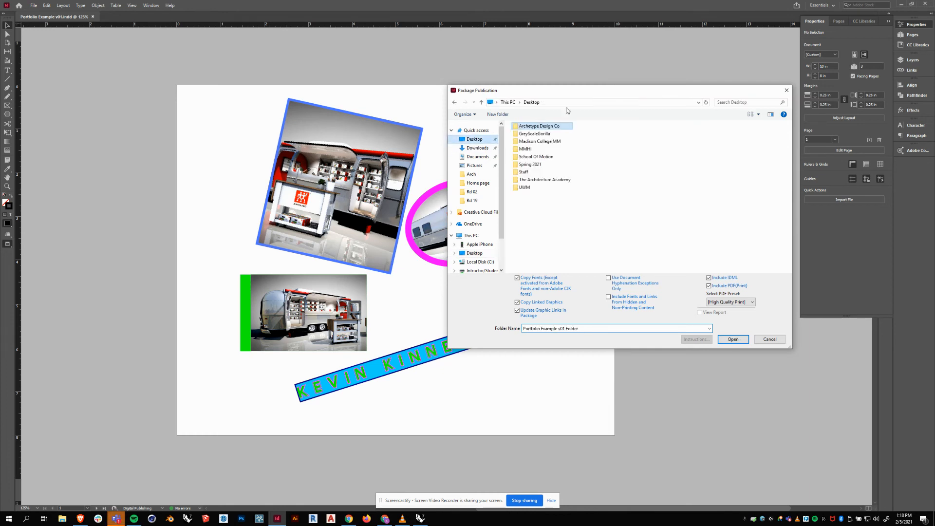
{"action": "left_click_drag", "start_coordinate": [615, 92], "coordinate": [529, 86]}
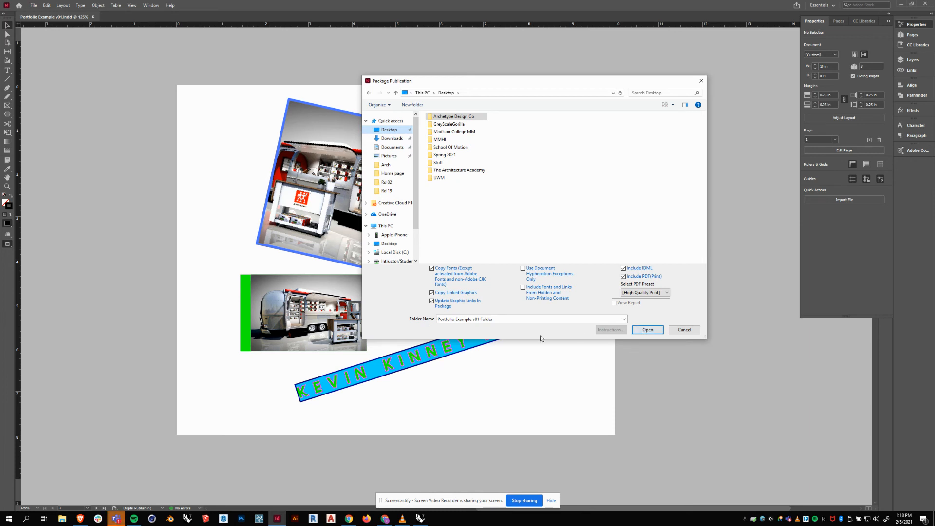
{"action": "left_click", "coordinate": [648, 330]}
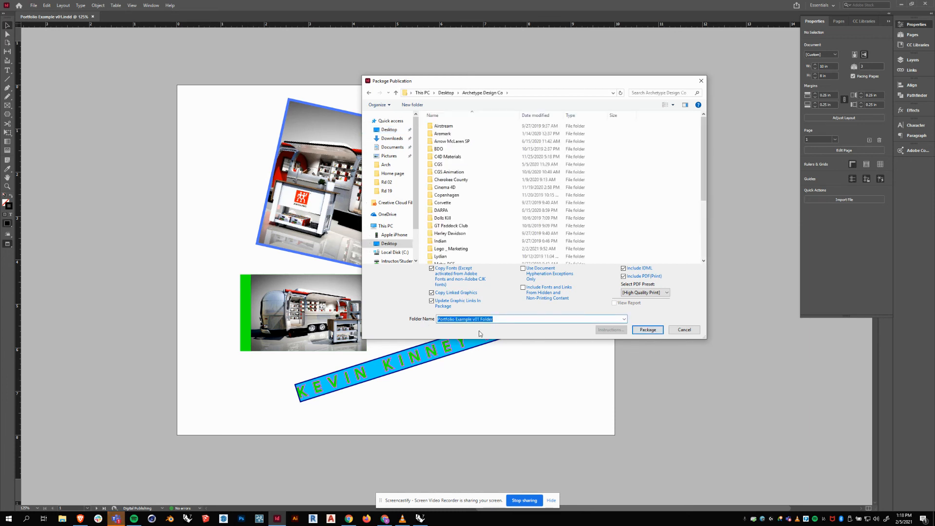
{"action": "left_click", "coordinate": [389, 130]}
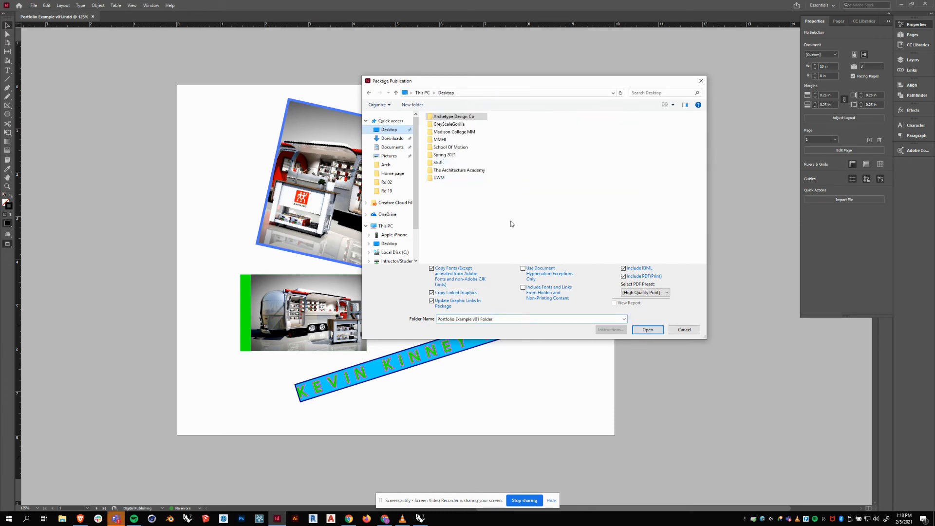
{"action": "left_click", "coordinate": [527, 319]}
{"action": "left_click", "coordinate": [531, 231]}
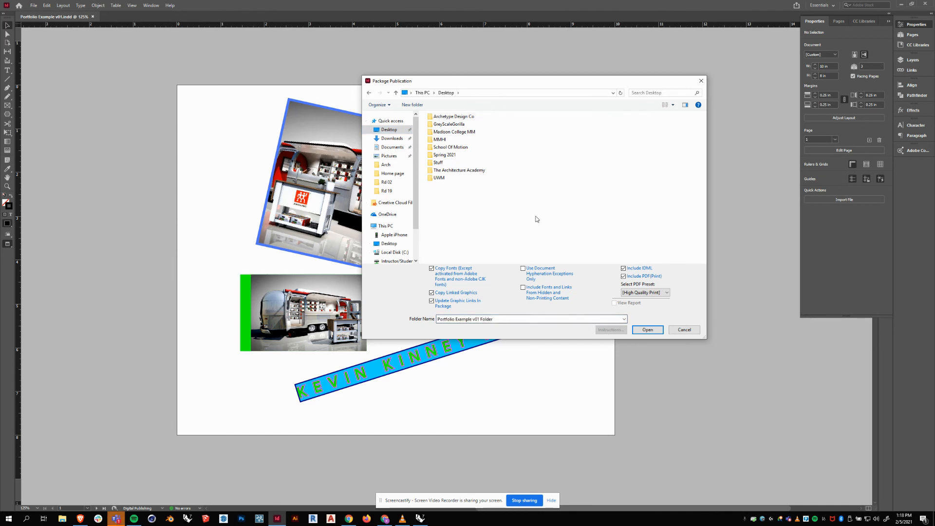
{"action": "left_click", "coordinate": [647, 330]}
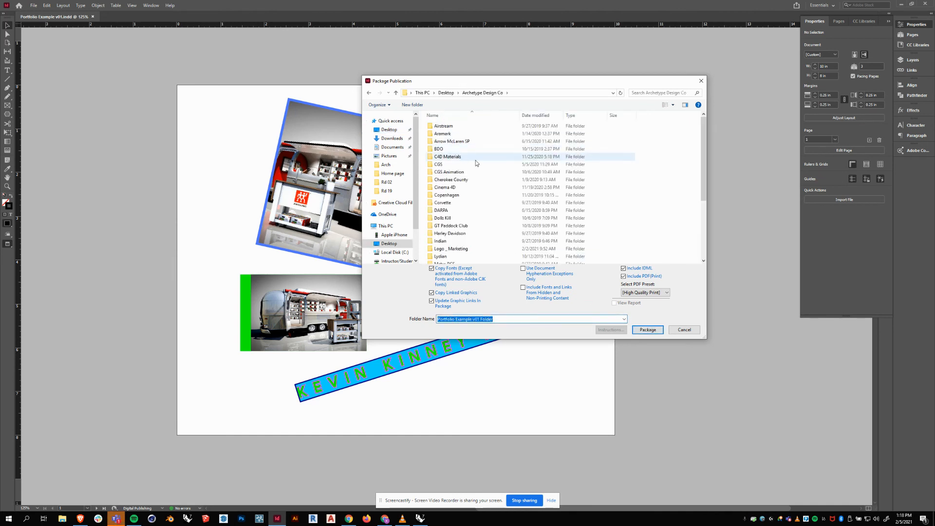
{"action": "scroll", "coordinate": [482, 151], "scroll_direction": "down", "scroll_amount": 4}
{"action": "scroll", "coordinate": [482, 154], "scroll_direction": "up", "scroll_amount": 4}
{"action": "left_click", "coordinate": [403, 131]}
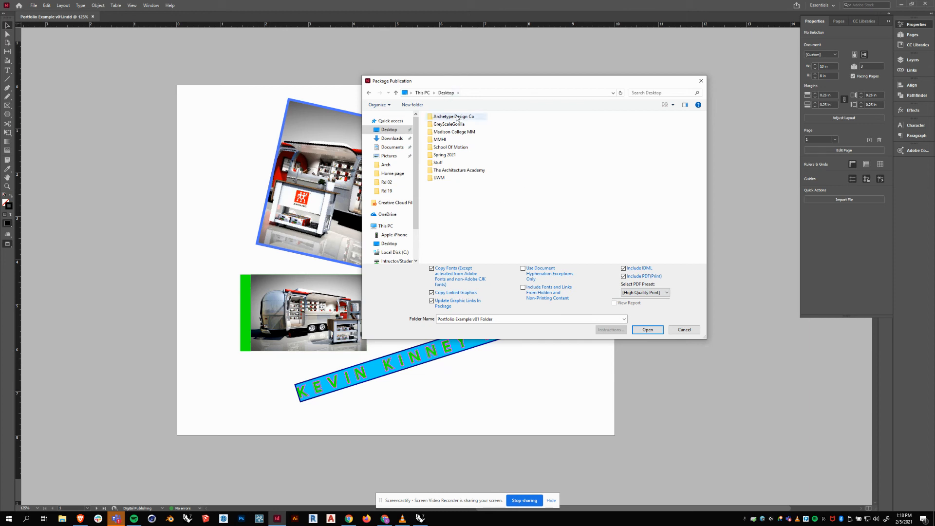
{"action": "left_click", "coordinate": [445, 156]}
{"action": "double_click", "coordinate": [444, 155]}
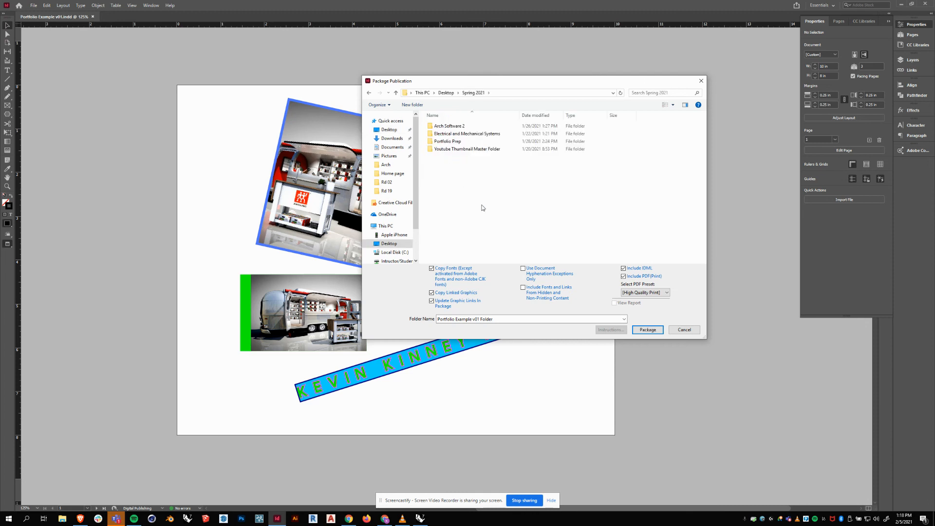
{"action": "double_click", "coordinate": [449, 142]}
Package the document into a new Week 3 folder, then close the document.
{"action": "right_click", "coordinate": [474, 173]}
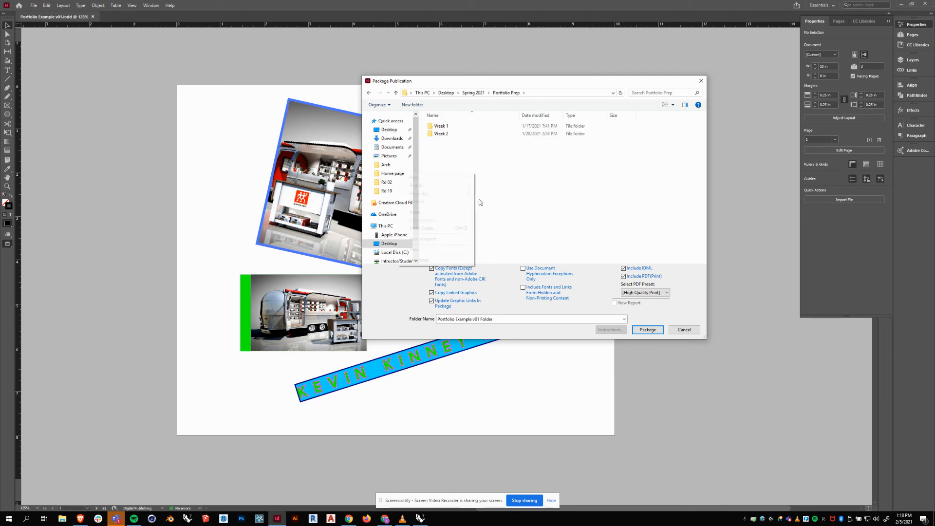
{"action": "mouse_move", "coordinate": [414, 249]}
{"action": "left_click", "coordinate": [487, 248]}
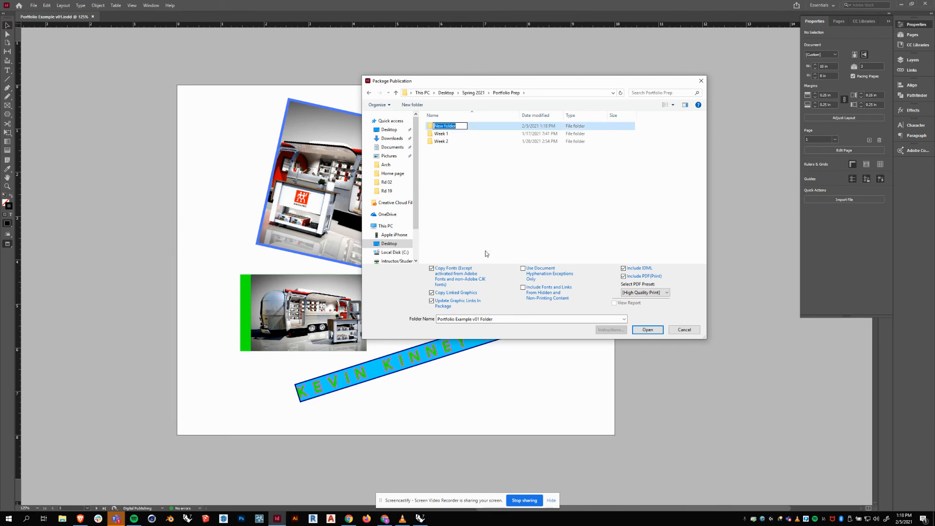
{"action": "type", "text": "Week 3"}
{"action": "key", "text": "Return"}
{"action": "double_click", "coordinate": [445, 142]}
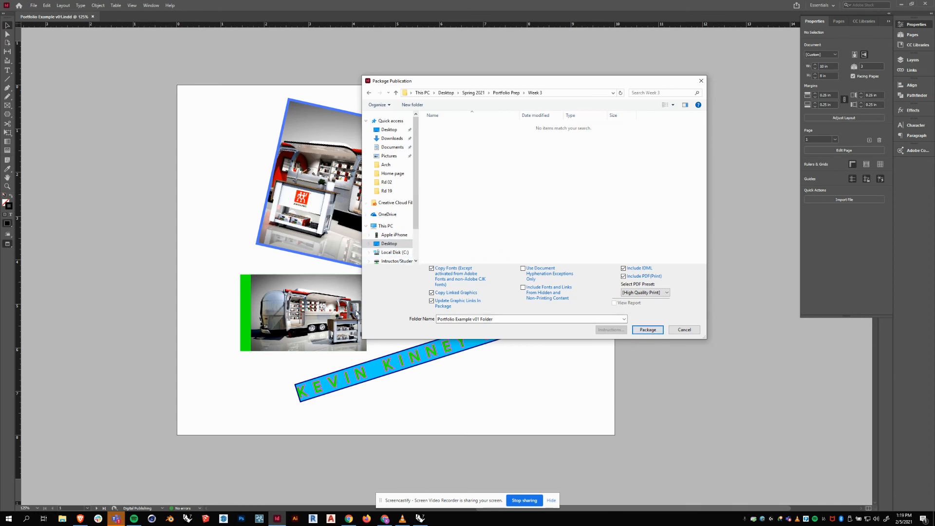
{"action": "left_click", "coordinate": [651, 330]}
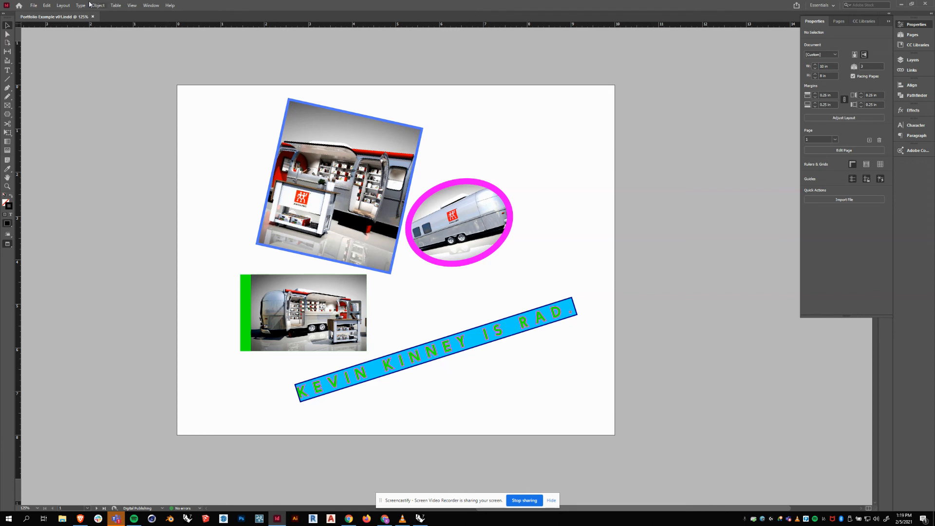
{"action": "left_click", "coordinate": [93, 16]}
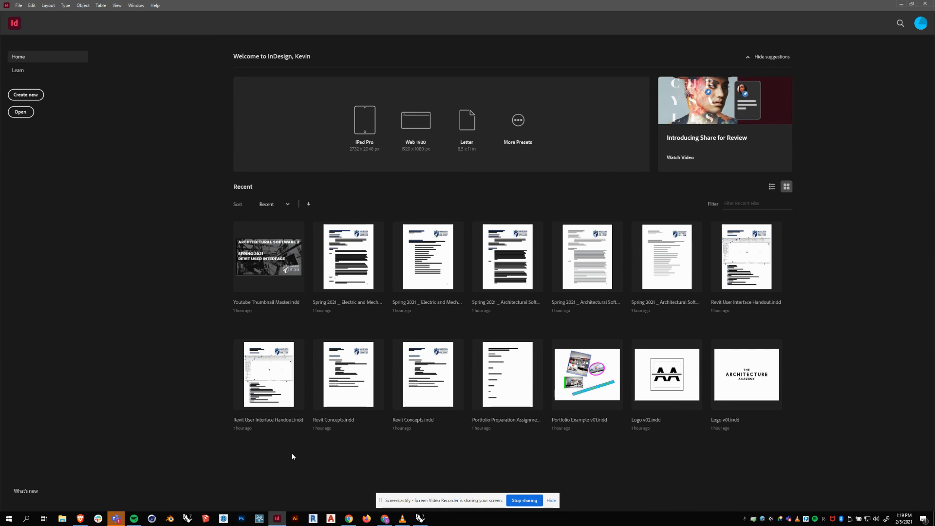
Minimize InDesign from its Home screen and launch File Explorer from the taskbar.
{"action": "left_click", "coordinate": [902, 5]}
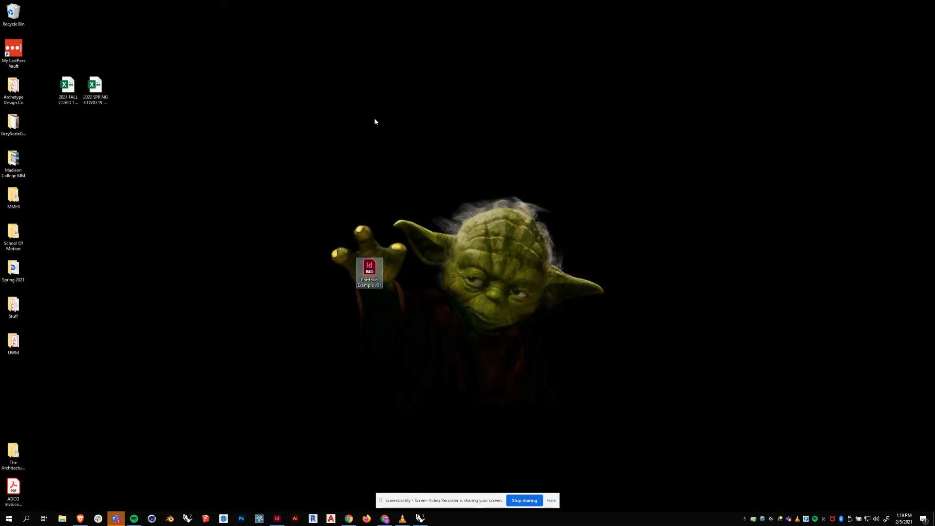
{"action": "left_click", "coordinate": [68, 518]}
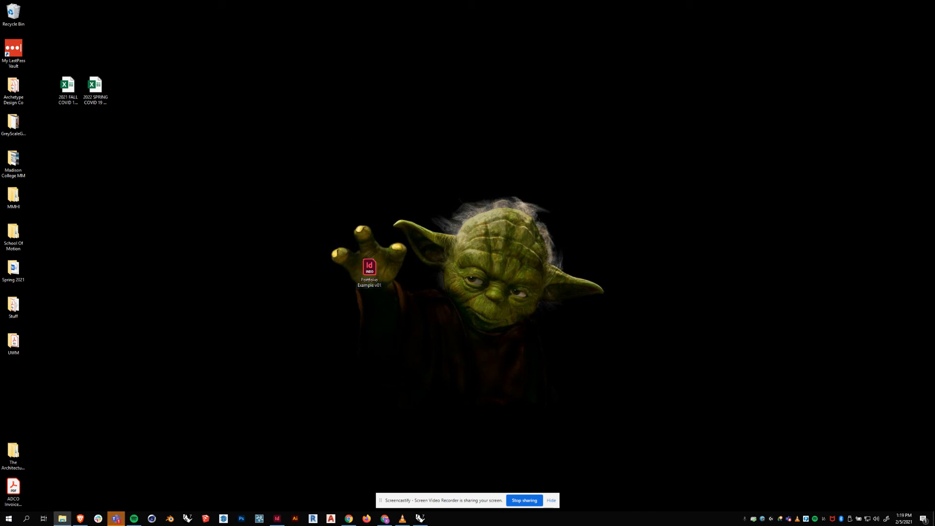
Open Desktop > Spring 2021 > Portfolio Prep > Week 3 > Portfolio Example v01 Folder.
{"action": "left_click_drag", "start_coordinate": [749, 15], "coordinate": [329, 41]}
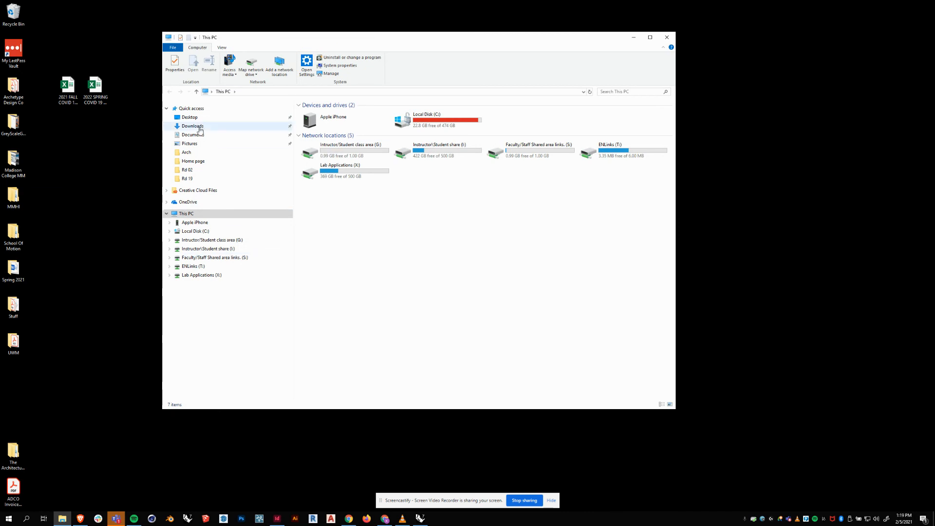
{"action": "left_click", "coordinate": [190, 118]}
{"action": "double_click", "coordinate": [318, 142]}
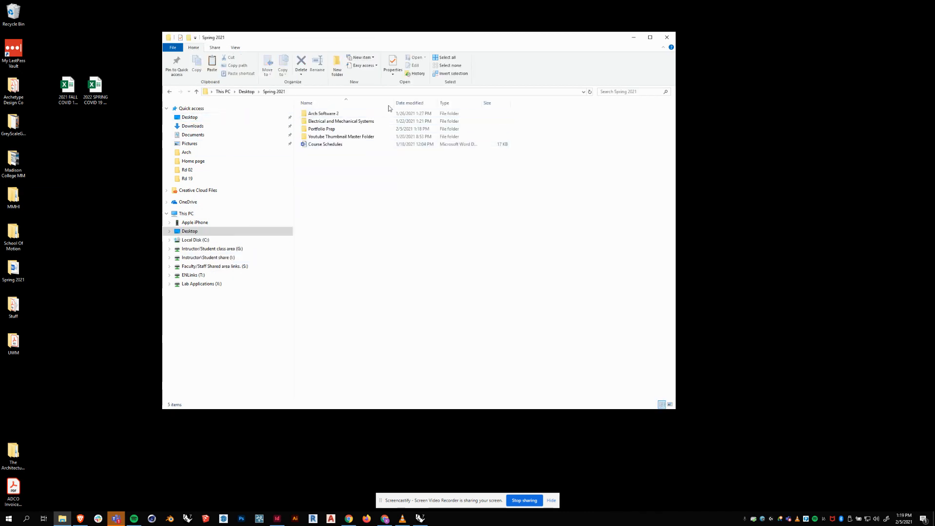
{"action": "double_click", "coordinate": [322, 129]}
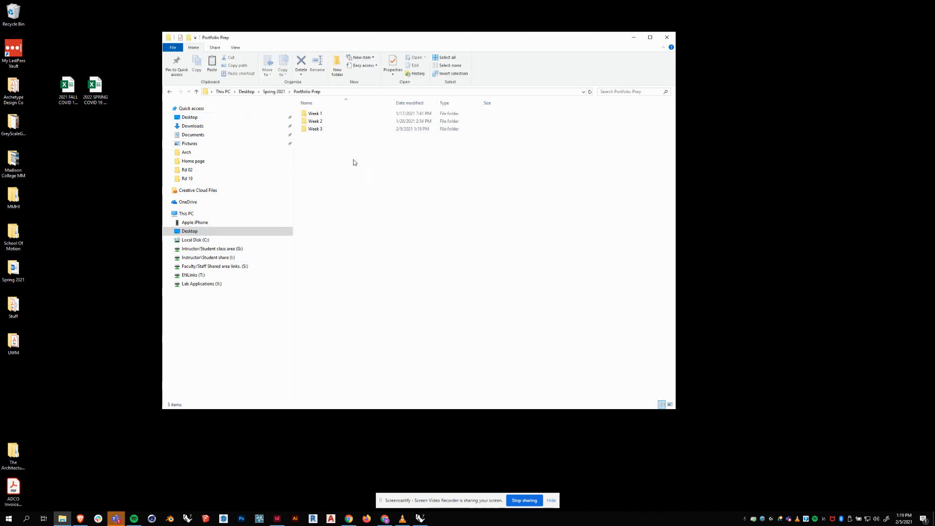
{"action": "left_click", "coordinate": [322, 121]}
{"action": "left_click", "coordinate": [331, 115]}
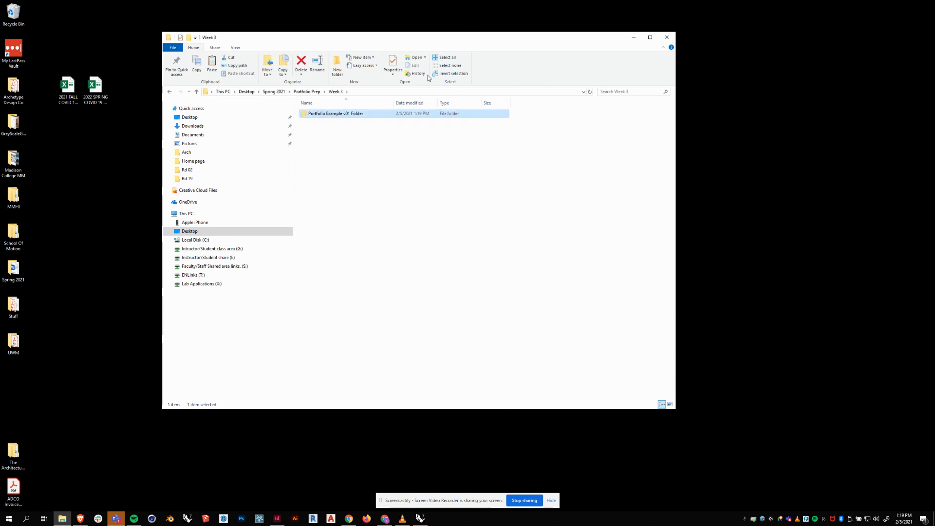
{"action": "left_click_drag", "start_coordinate": [463, 45], "coordinate": [472, 51]}
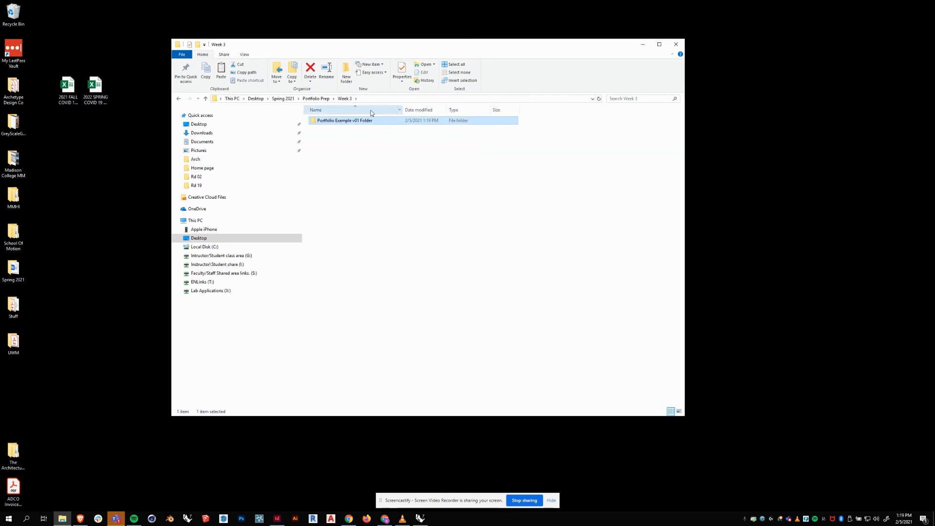
{"action": "double_click", "coordinate": [350, 120]}
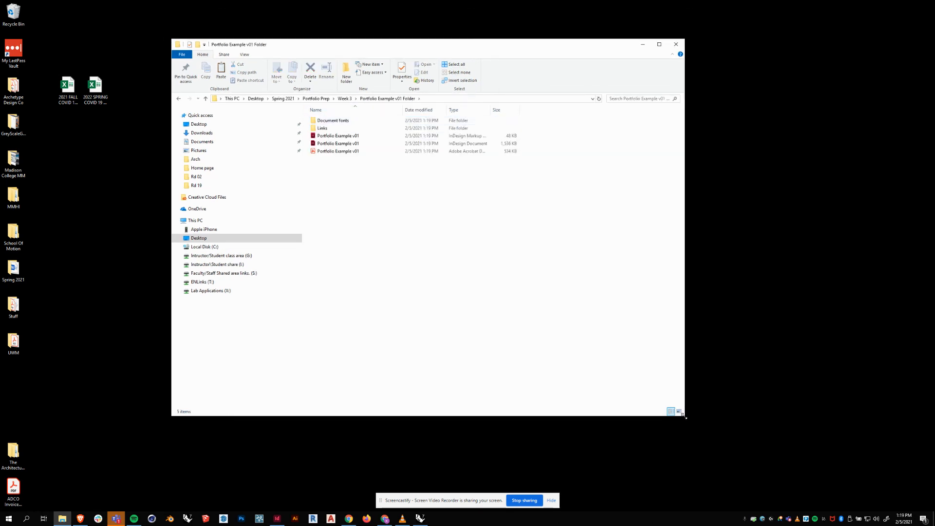
Enlarge the window and inspect the packaged PDF, INDD and IDML copies.
{"action": "left_click_drag", "start_coordinate": [685, 416], "coordinate": [750, 424]}
{"action": "left_click", "coordinate": [349, 151]}
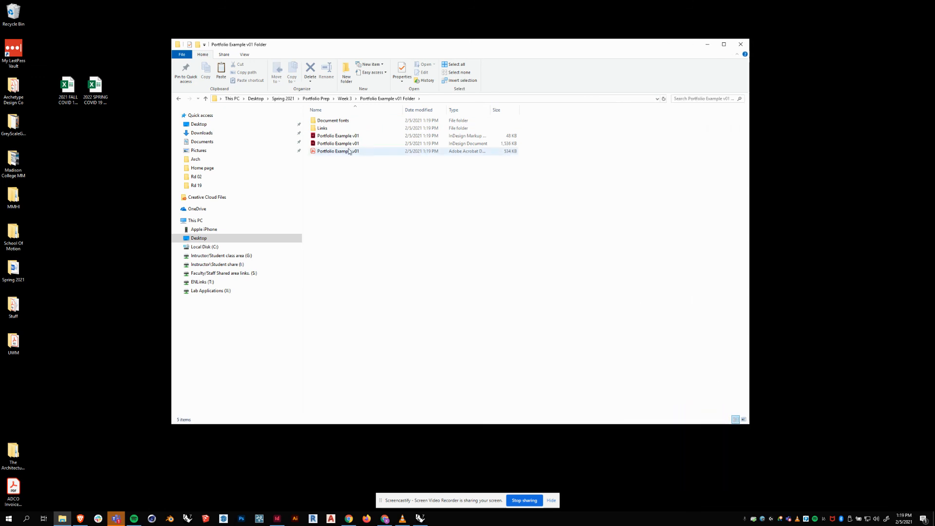
{"action": "left_click", "coordinate": [419, 144]}
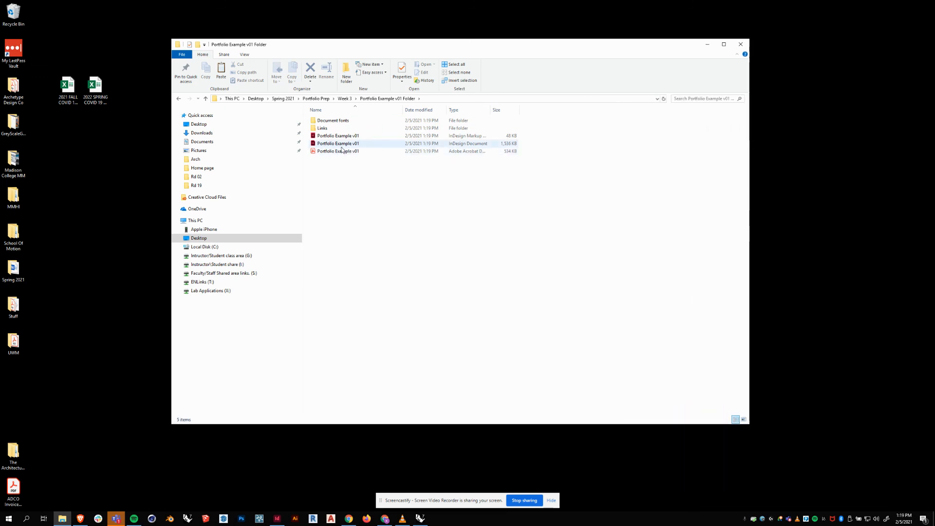
{"action": "left_click", "coordinate": [460, 137]}
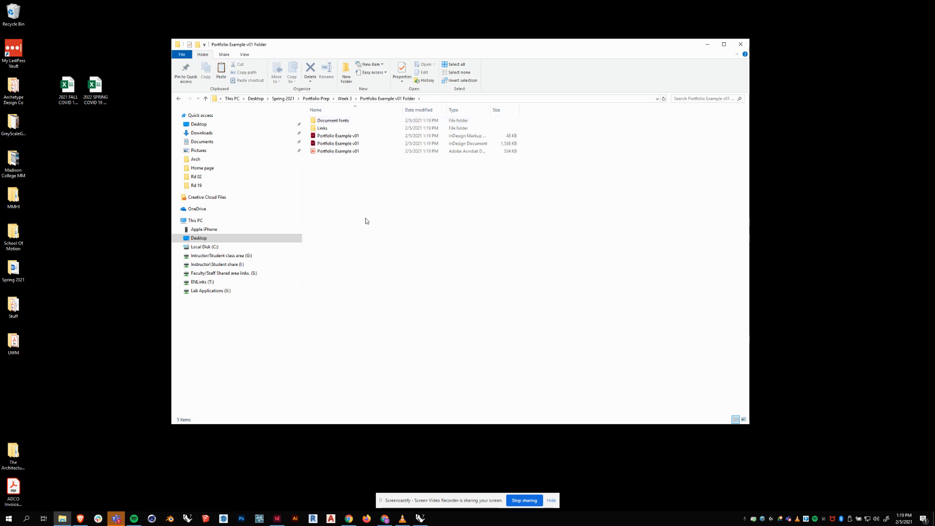
{"action": "left_click_drag", "start_coordinate": [335, 51], "coordinate": [345, 51]}
{"action": "left_click", "coordinate": [389, 145]}
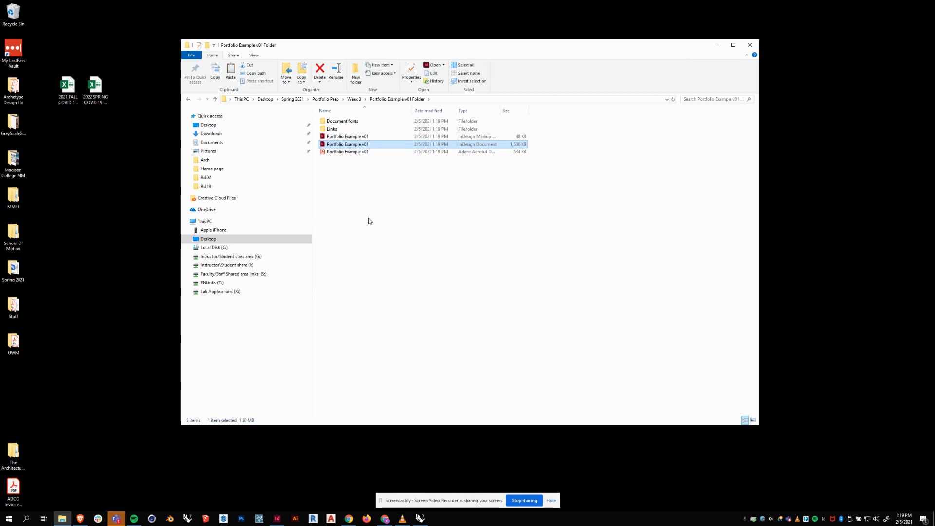
{"action": "double_click", "coordinate": [336, 129]}
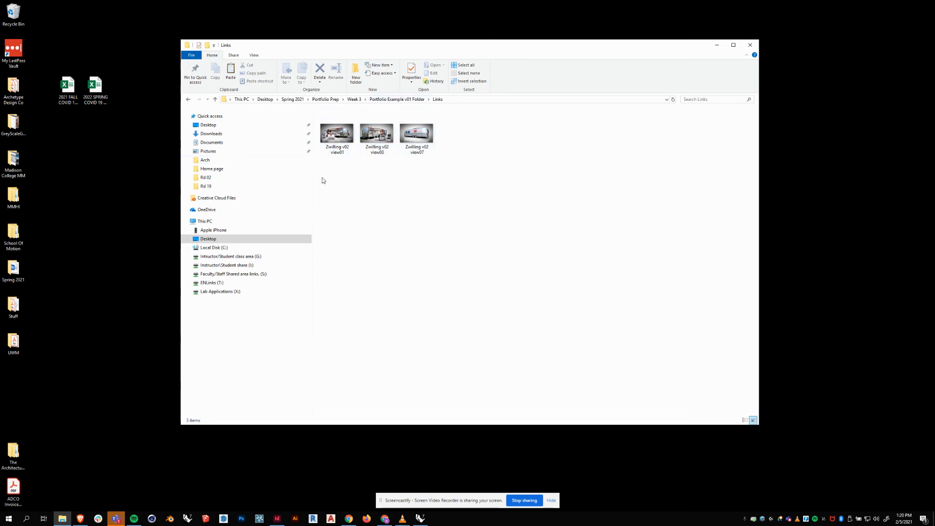
{"action": "left_click", "coordinate": [385, 98]}
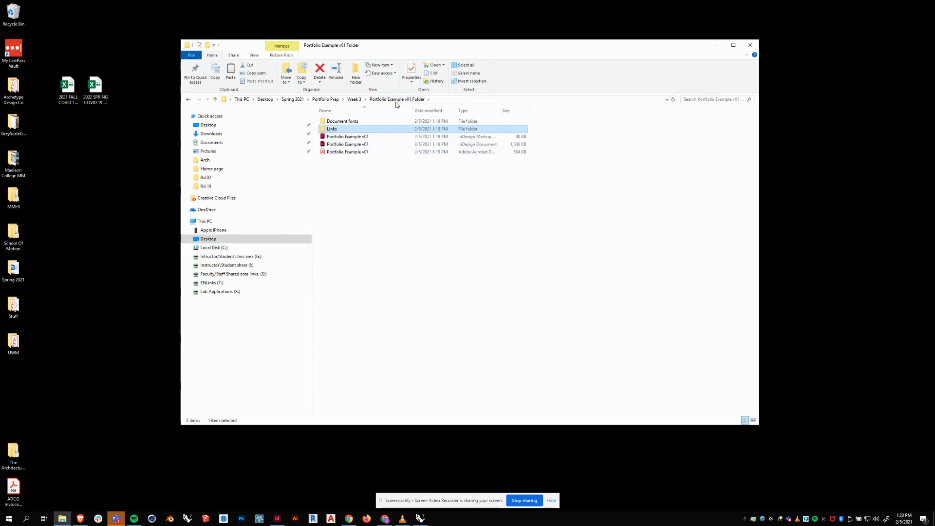
{"action": "left_click", "coordinate": [355, 99]}
{"action": "left_click", "coordinate": [337, 121]}
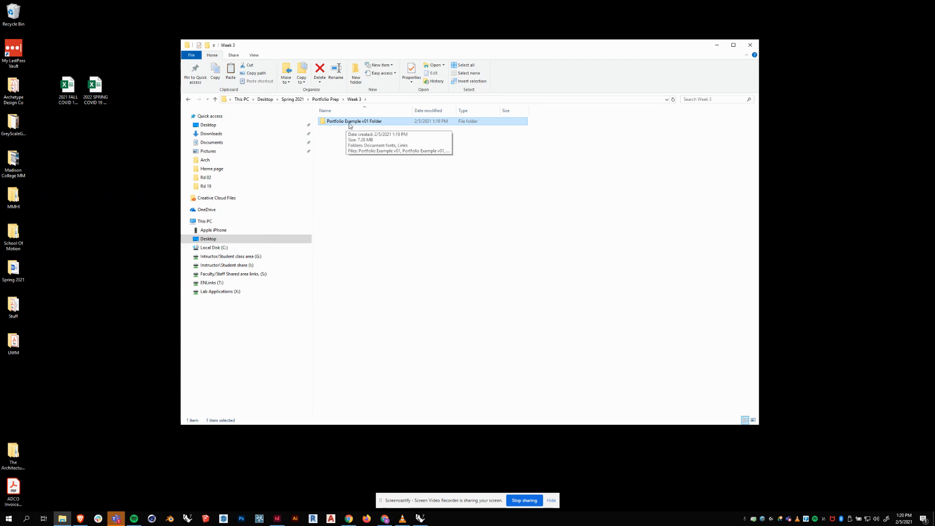
{"action": "left_click_drag", "start_coordinate": [350, 125], "coordinate": [359, 151]}
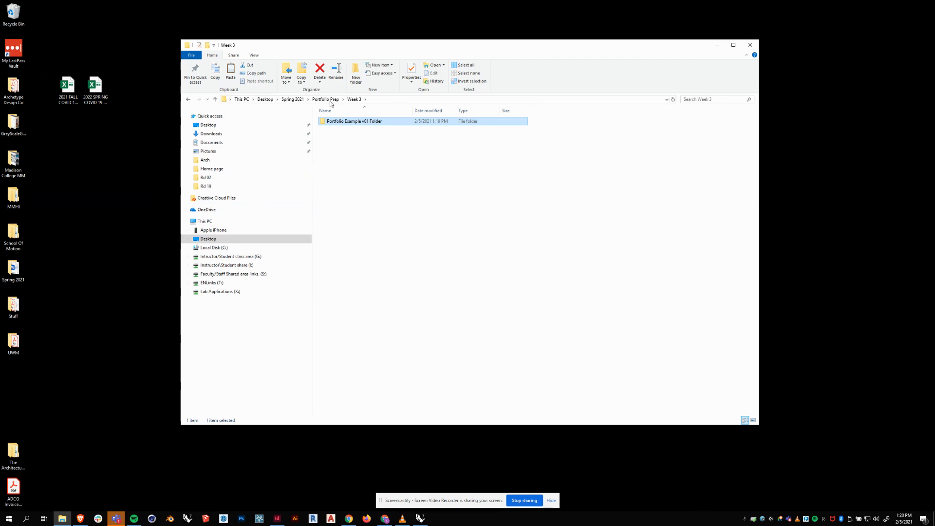
{"action": "double_click", "coordinate": [325, 123]}
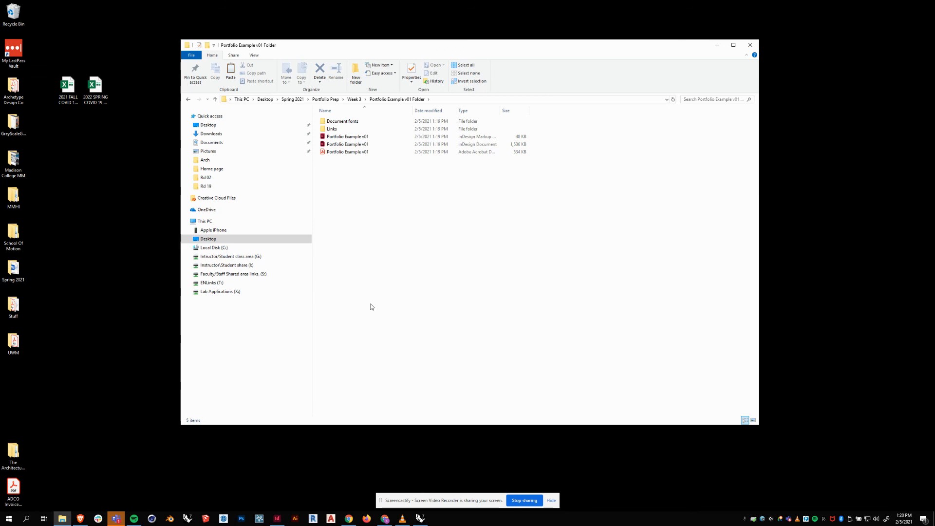
{"action": "left_click", "coordinate": [344, 152]}
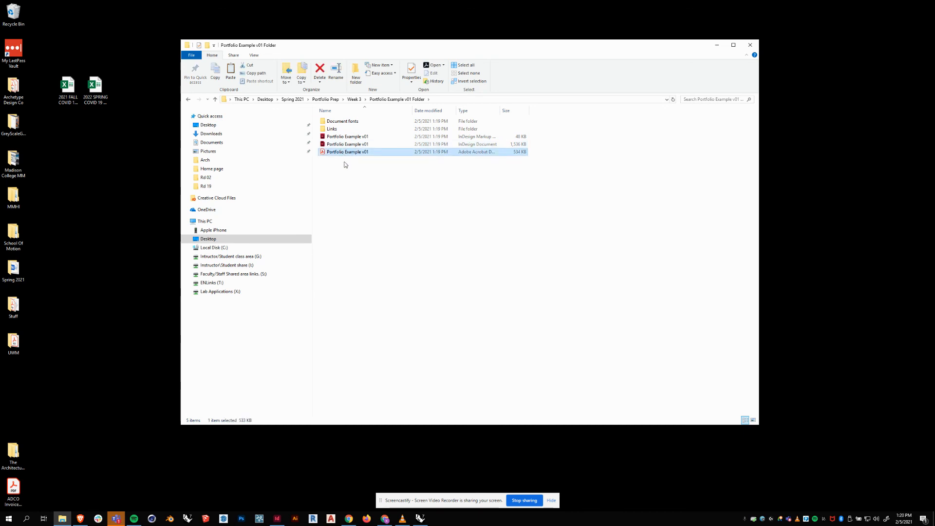
{"action": "double_click", "coordinate": [344, 153]}
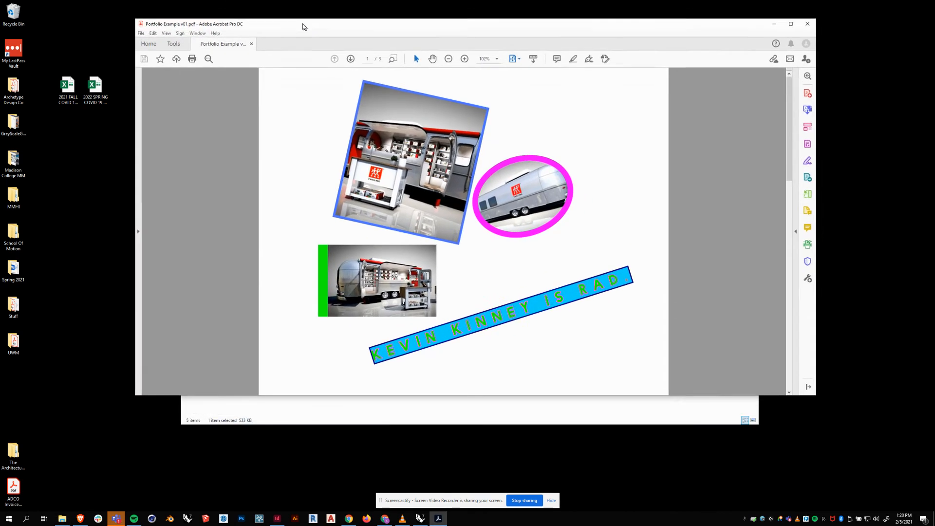
{"action": "scroll", "coordinate": [406, 180], "scroll_direction": "down", "scroll_amount": 2}
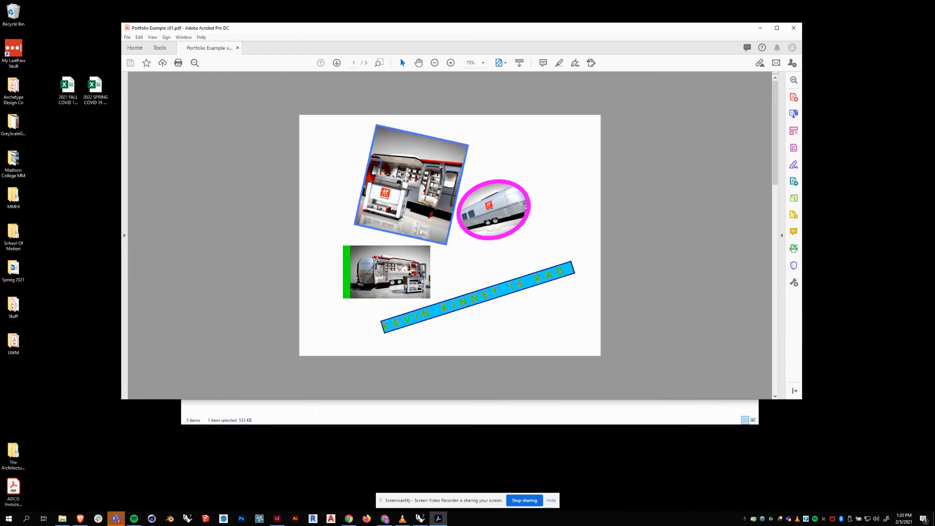
{"action": "scroll", "coordinate": [501, 267], "scroll_direction": "down", "scroll_amount": 2}
{"action": "scroll", "coordinate": [501, 267], "scroll_direction": "up", "scroll_amount": 2}
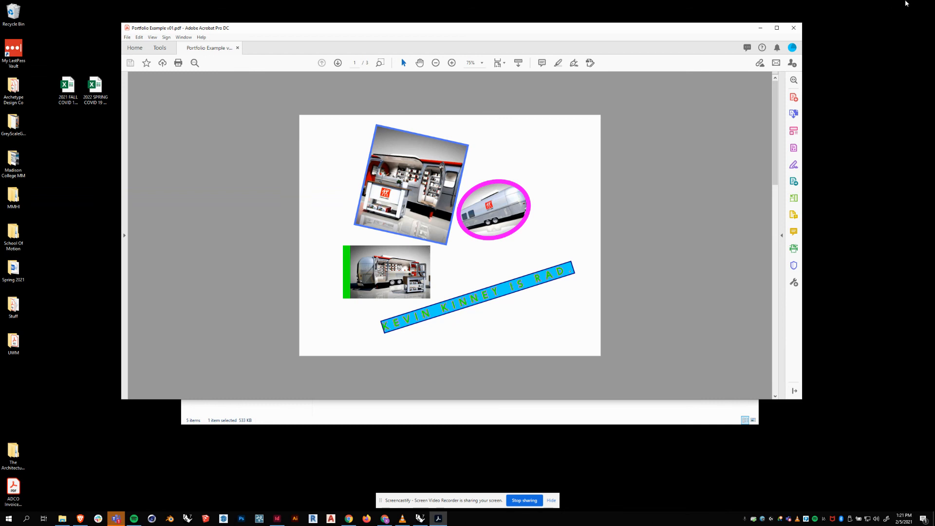
{"action": "left_click", "coordinate": [794, 27]}
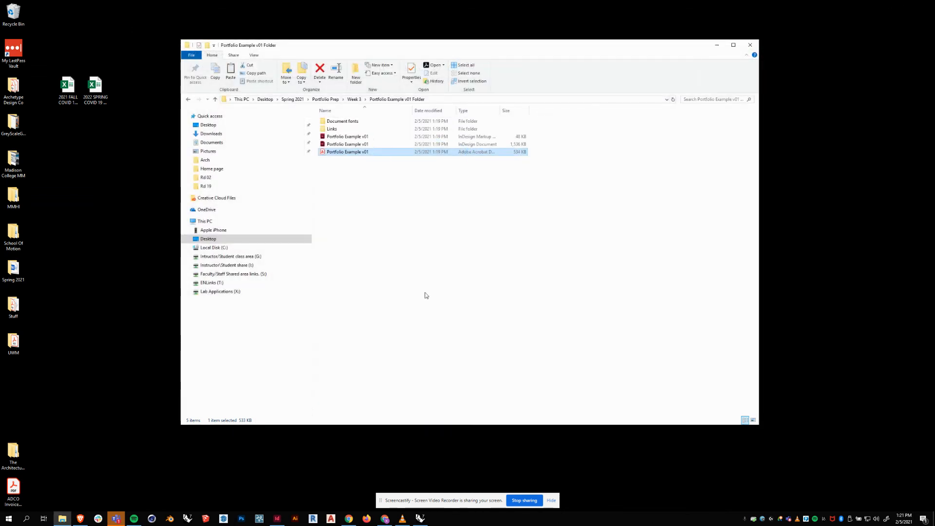
Open the packaged Portfolio Example v01.indd in InDesign and centre the page.
{"action": "left_click", "coordinate": [348, 145]}
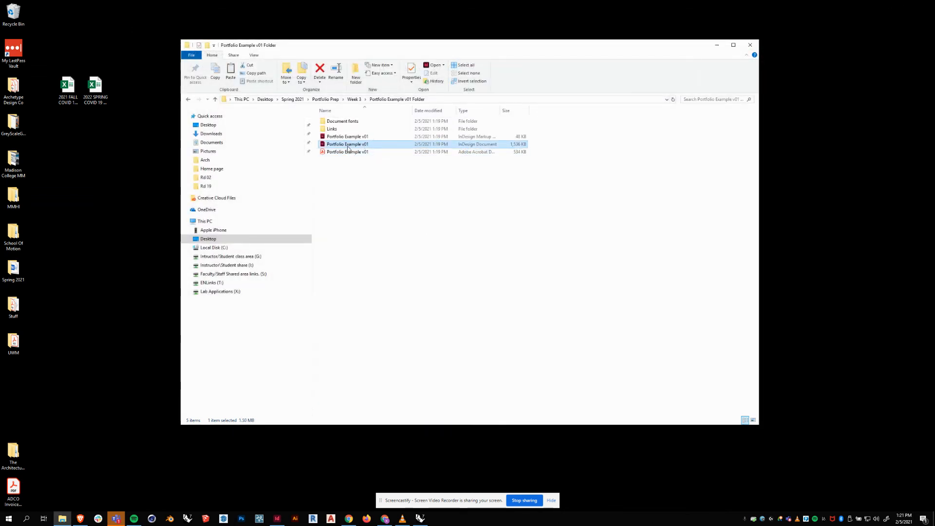
{"action": "double_click", "coordinate": [348, 146]}
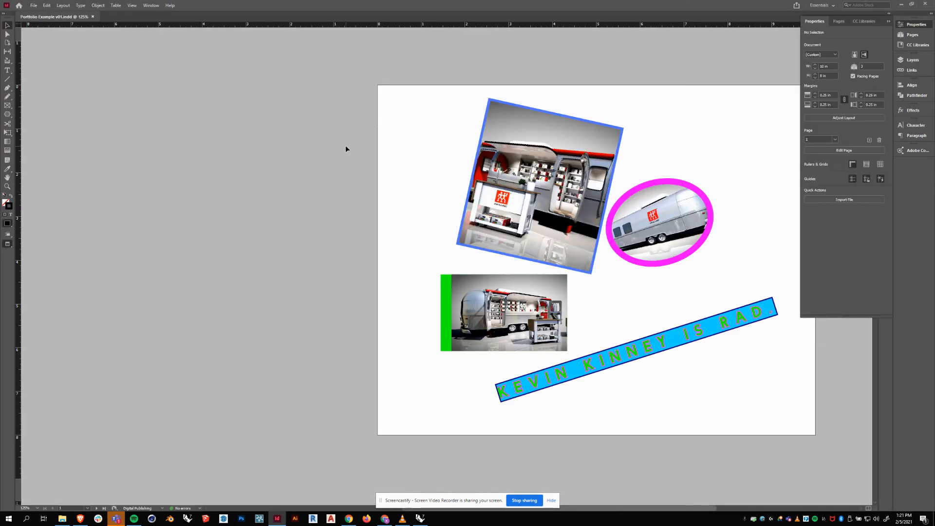
{"action": "left_click_drag", "start_coordinate": [706, 138], "coordinate": [560, 146]}
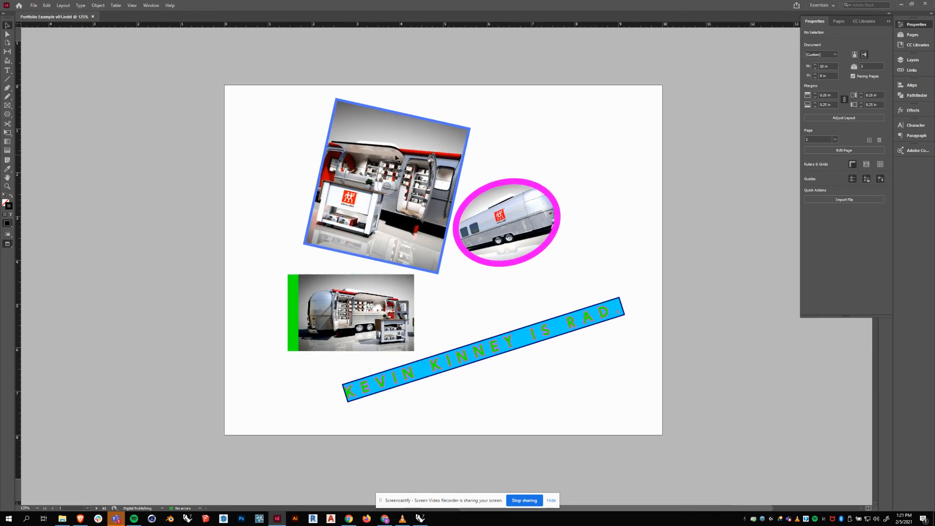
Show the Links panel listing the view01, view03 and view07 Zwilling renders.
{"action": "left_click", "coordinate": [386, 186]}
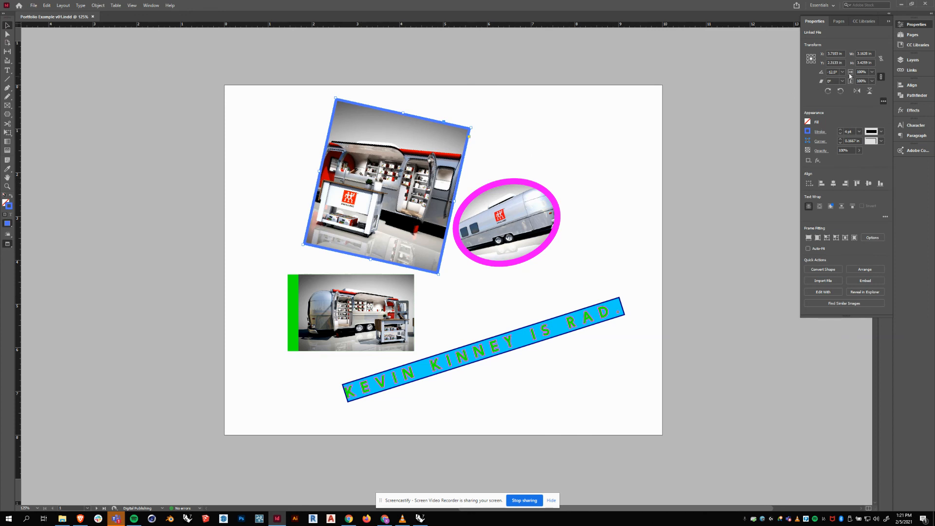
{"action": "left_click", "coordinate": [910, 71]}
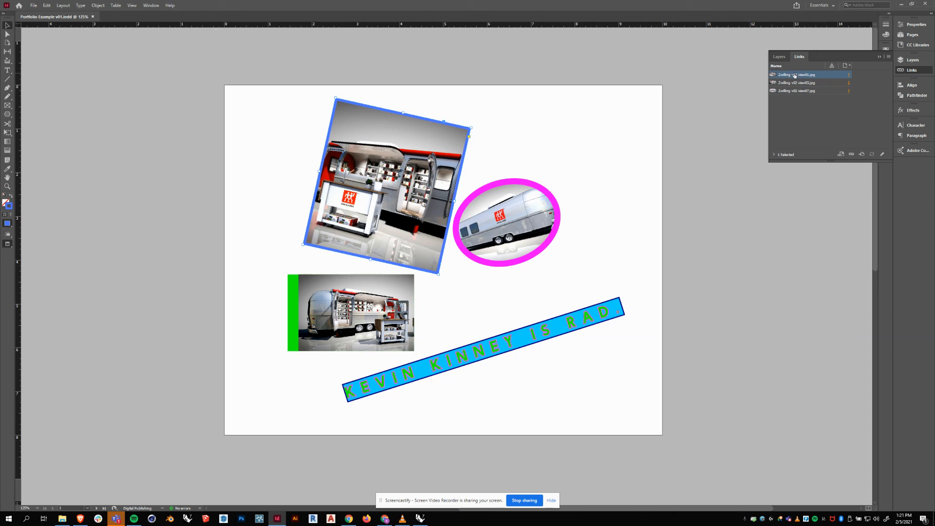
{"action": "left_click", "coordinate": [458, 75]}
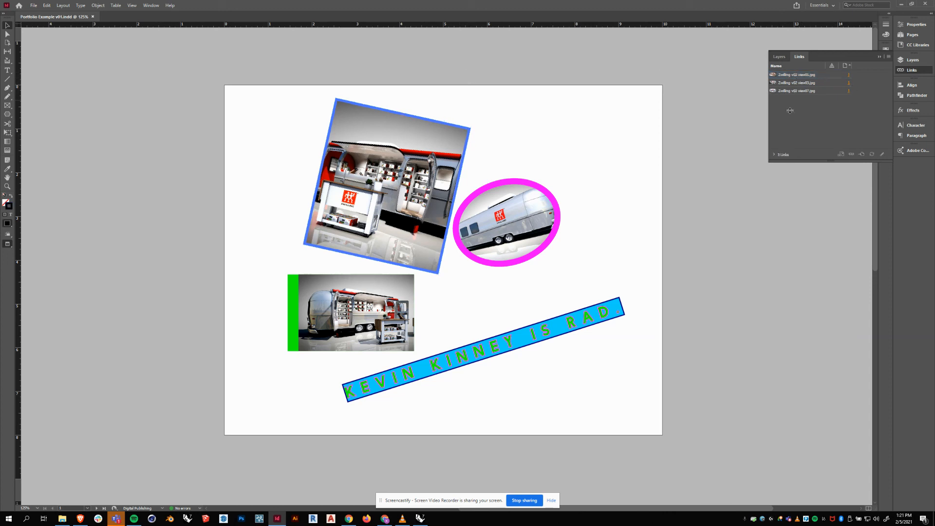
{"action": "left_click_drag", "start_coordinate": [665, 144], "coordinate": [646, 139]}
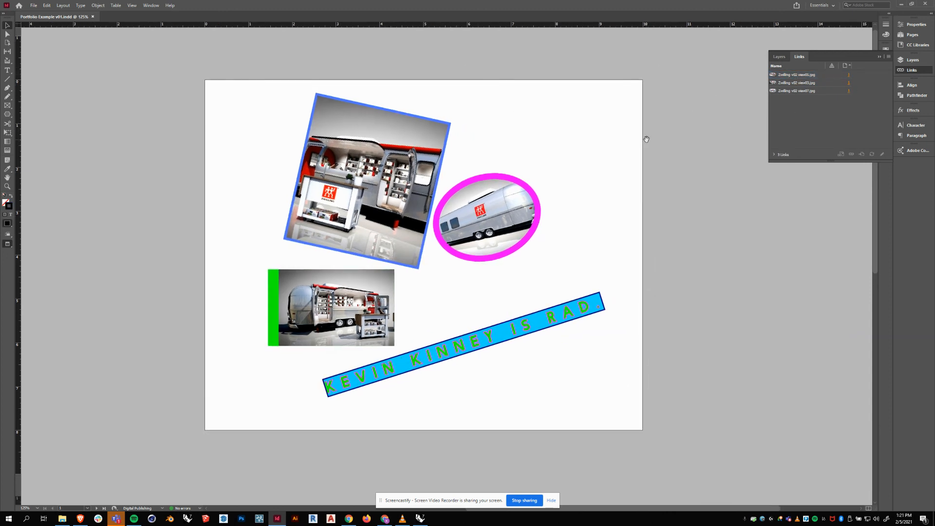